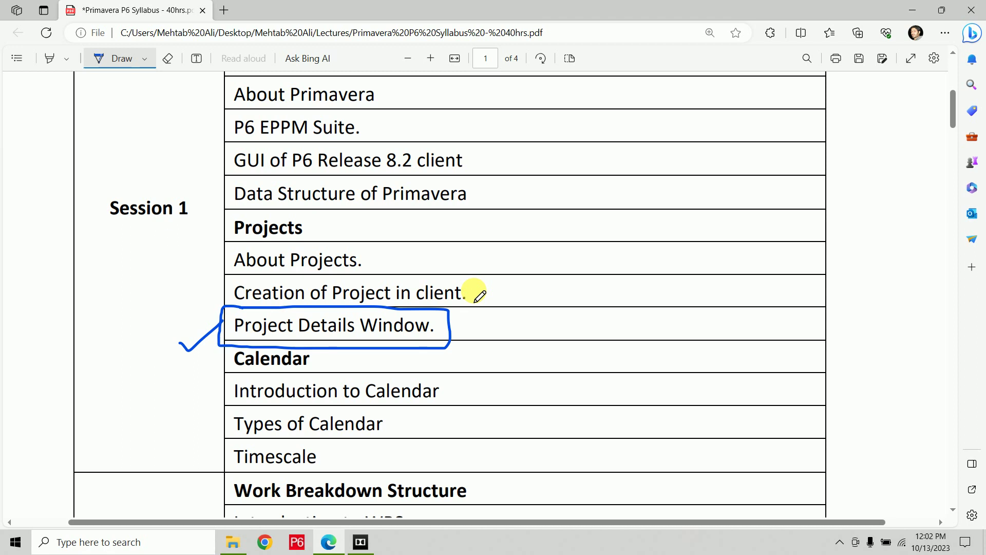
Launch Primavera P6 Professional from the Windows taskbar icon.
{"action": "left_click", "coordinate": [297, 542]}
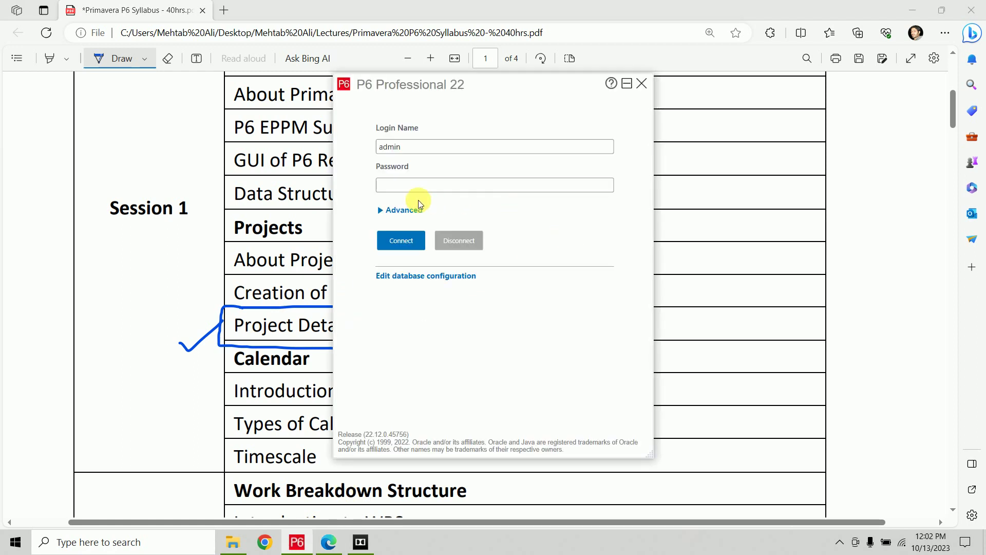
Log into the Oct database with the account password.
{"action": "left_click", "coordinate": [391, 213]}
{"action": "left_click", "coordinate": [485, 248]}
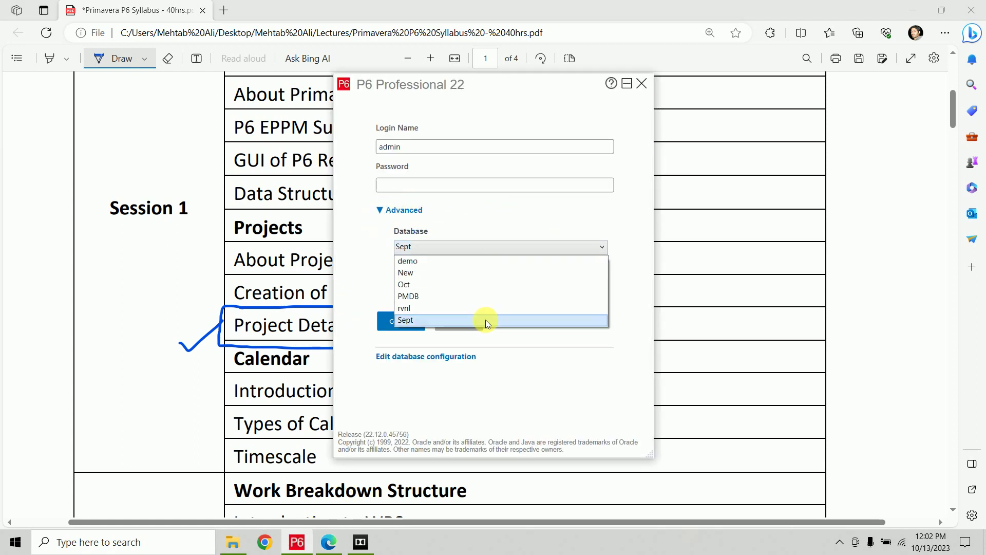
{"action": "left_click", "coordinate": [442, 284]}
{"action": "left_click", "coordinate": [414, 185]}
{"action": "type", "text": "admin"}
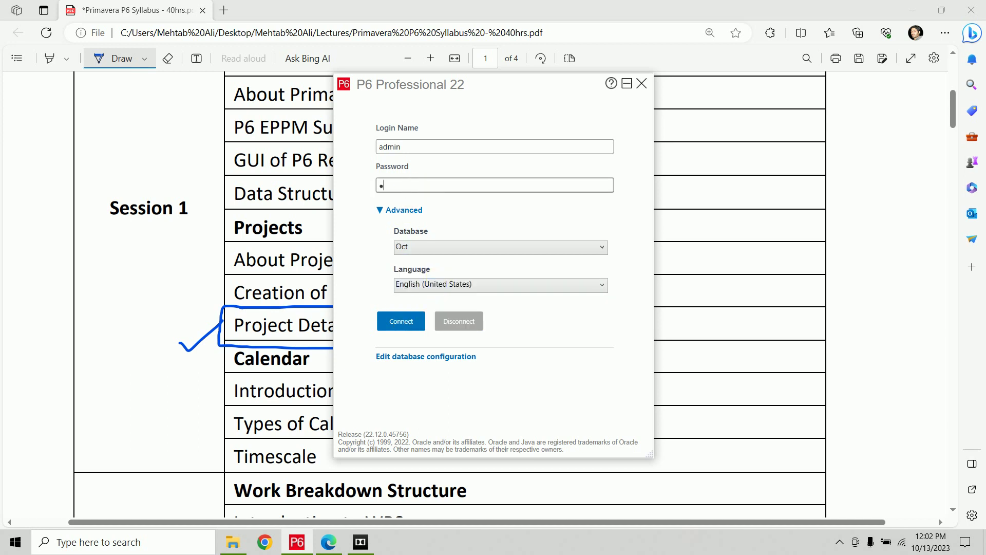
{"action": "key", "text": "Return"}
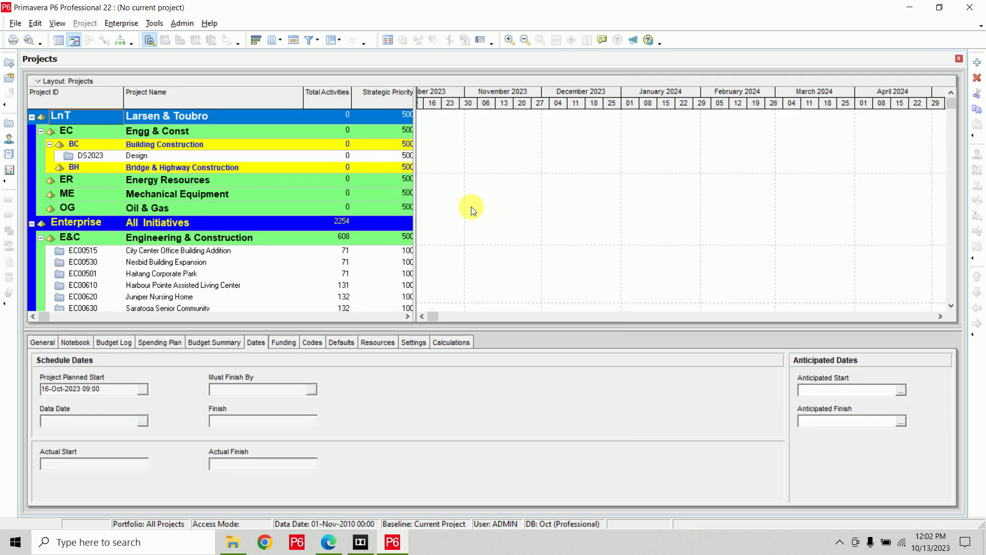
Select and open the DS2023 Design project.
{"action": "left_click", "coordinate": [173, 156]}
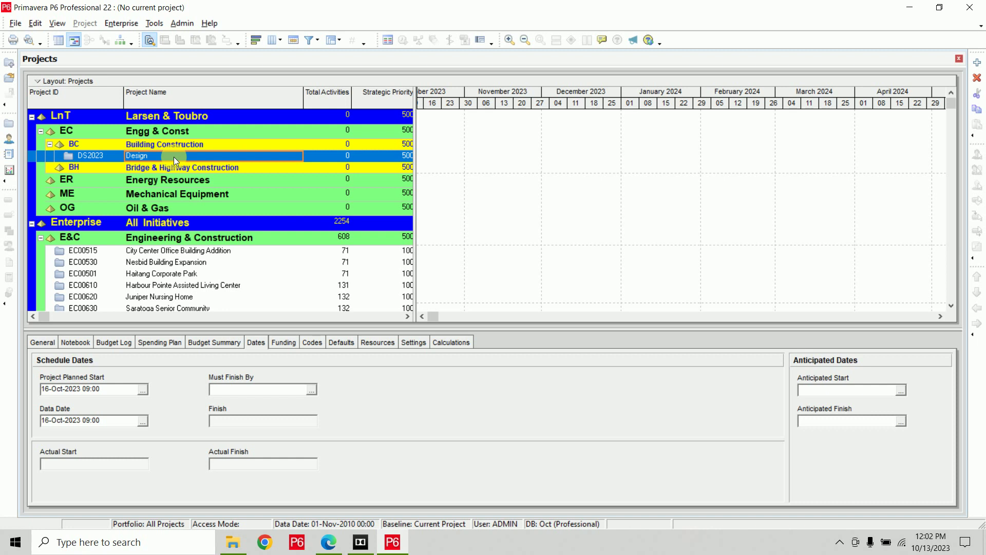
{"action": "key", "text": "ctrl+o"}
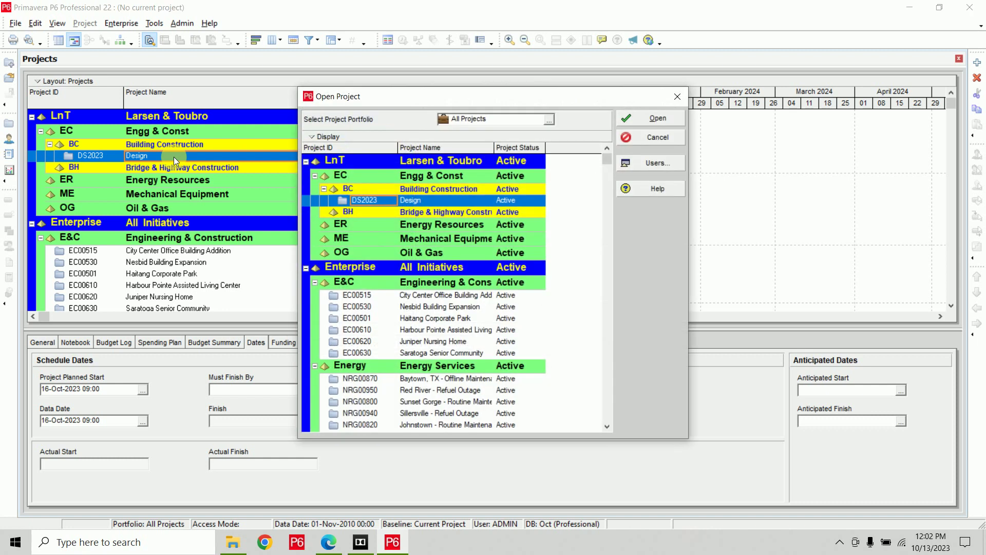
{"action": "left_click", "coordinate": [658, 120]}
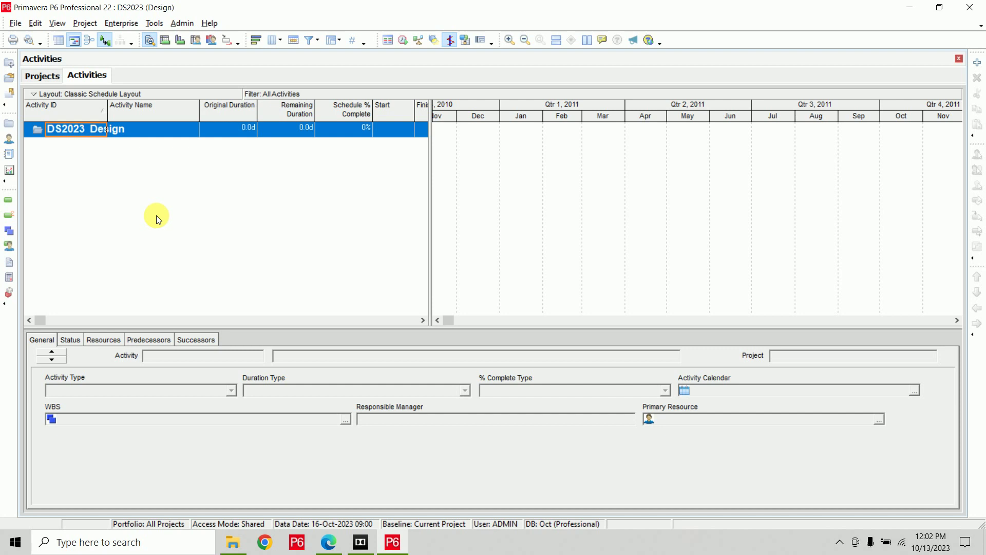
Review DS2023 Design's General details (Active, PM1, priority 10) and its Activities, then return to Projects.
{"action": "left_click", "coordinate": [43, 76]}
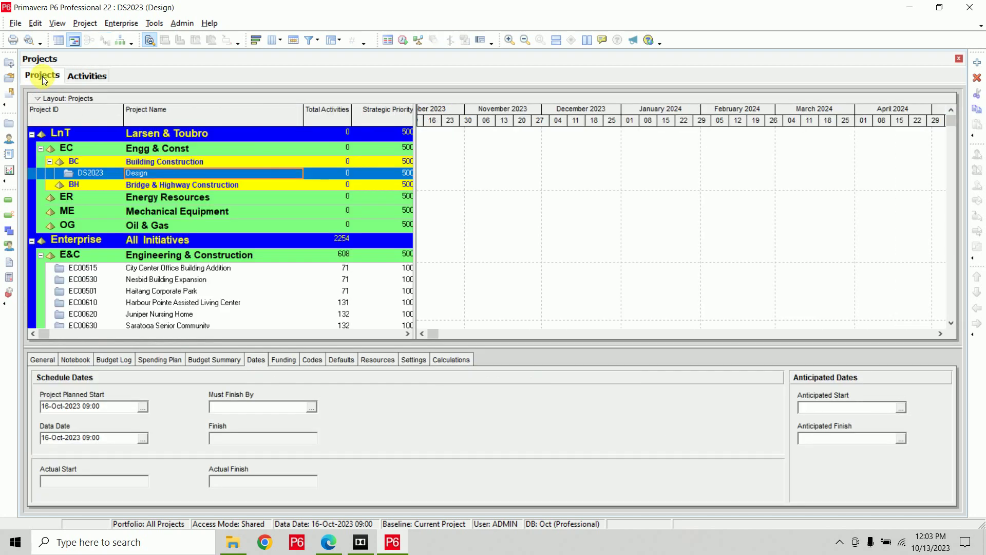
{"action": "left_click", "coordinate": [70, 176]}
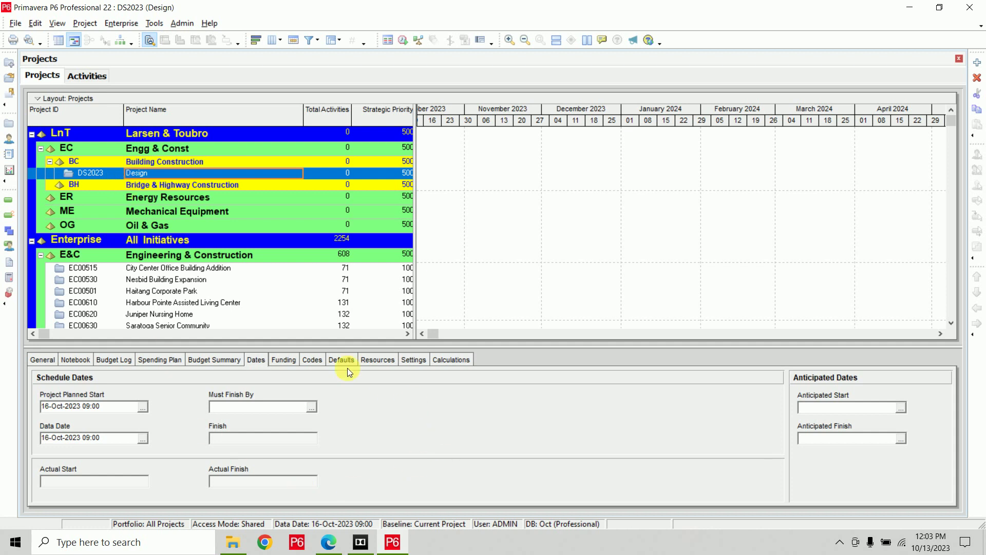
{"action": "left_click", "coordinate": [42, 360]}
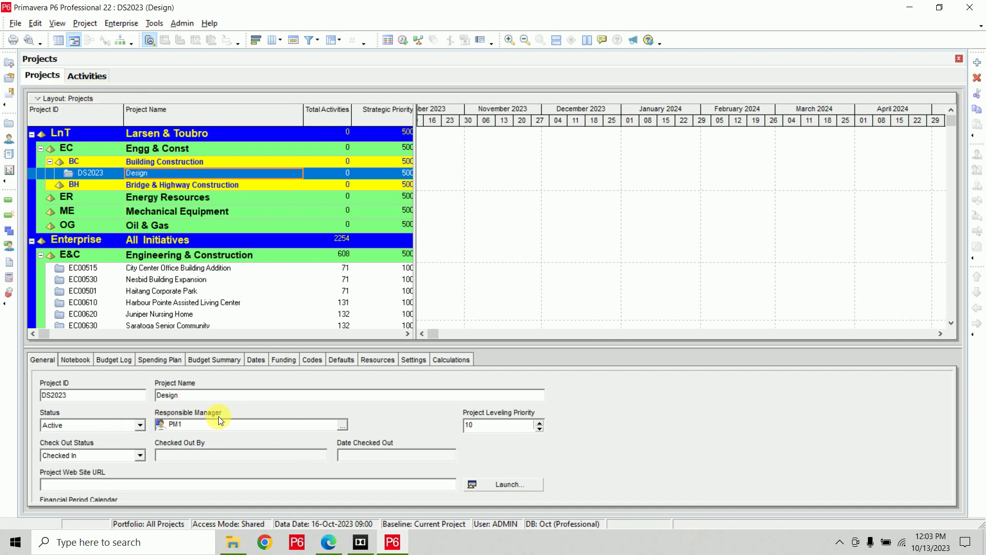
{"action": "left_click", "coordinate": [85, 76]}
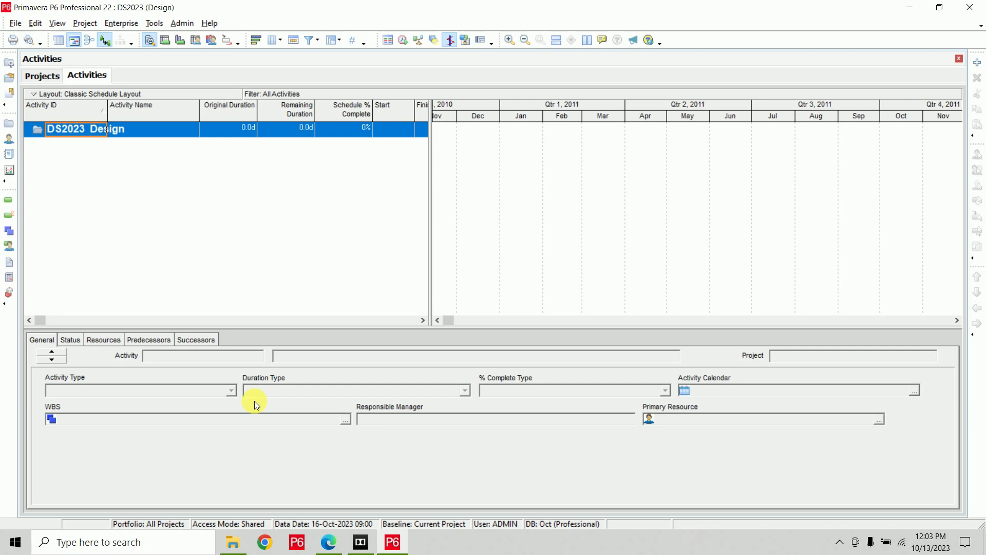
{"action": "left_click", "coordinate": [41, 80]}
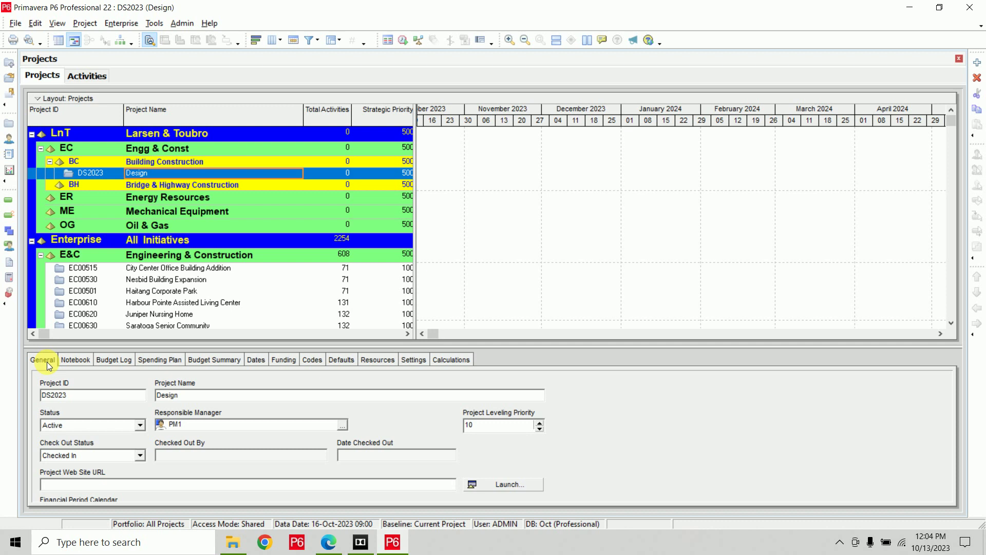
Append 23 to the Project Name in the General tab, making it Design23.
{"action": "left_click", "coordinate": [76, 396]}
{"action": "left_click_drag", "start_coordinate": [76, 396], "coordinate": [12, 401]}
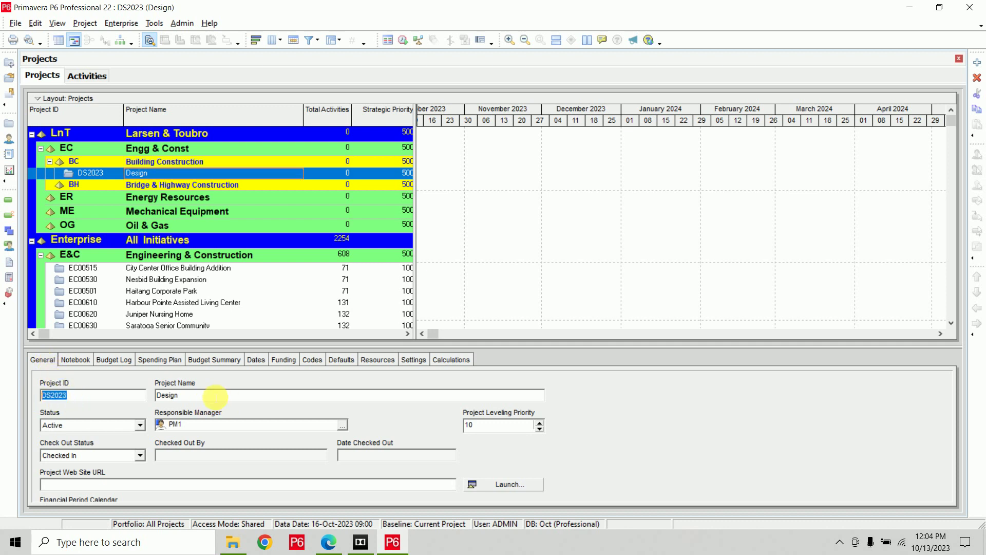
{"action": "key", "text": "Tab"}
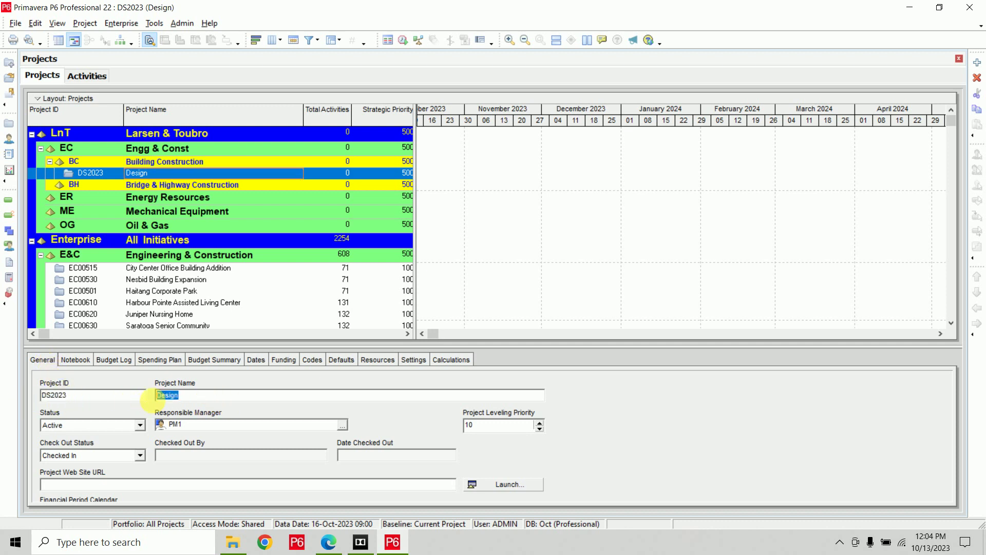
{"action": "left_click", "coordinate": [208, 398]}
{"action": "type", "text": "23"}
{"action": "key", "text": "Return"}
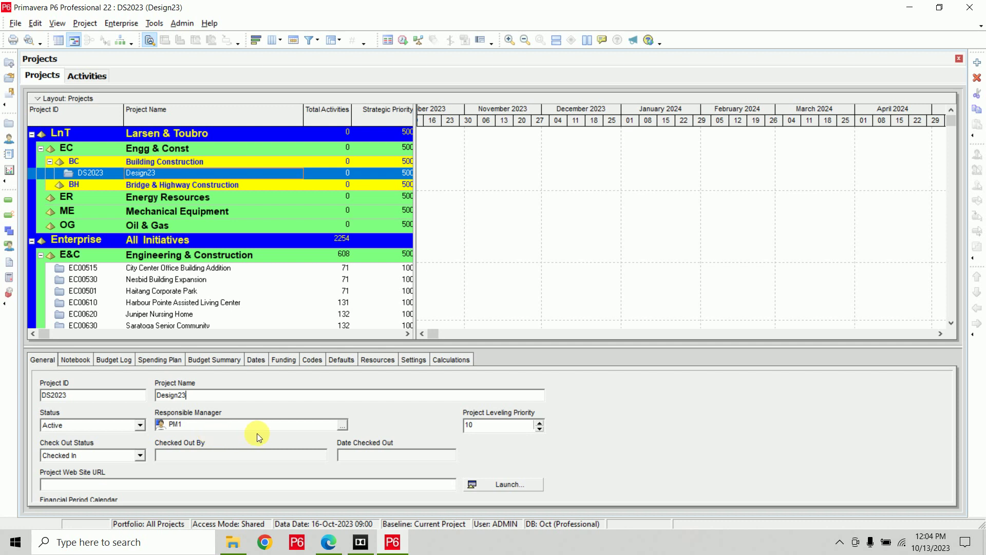
Assign PM2 as Responsible Manager, filtering the selection list to All OBS Elements.
{"action": "left_click", "coordinate": [342, 425]}
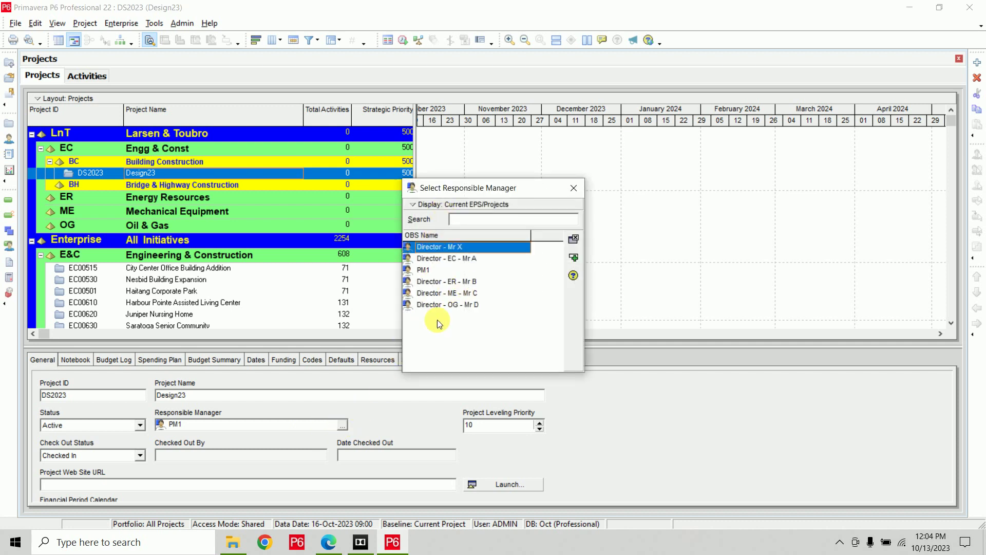
{"action": "left_click_drag", "start_coordinate": [454, 186], "coordinate": [370, 133]}
{"action": "left_click_drag", "start_coordinate": [502, 322], "coordinate": [594, 423]}
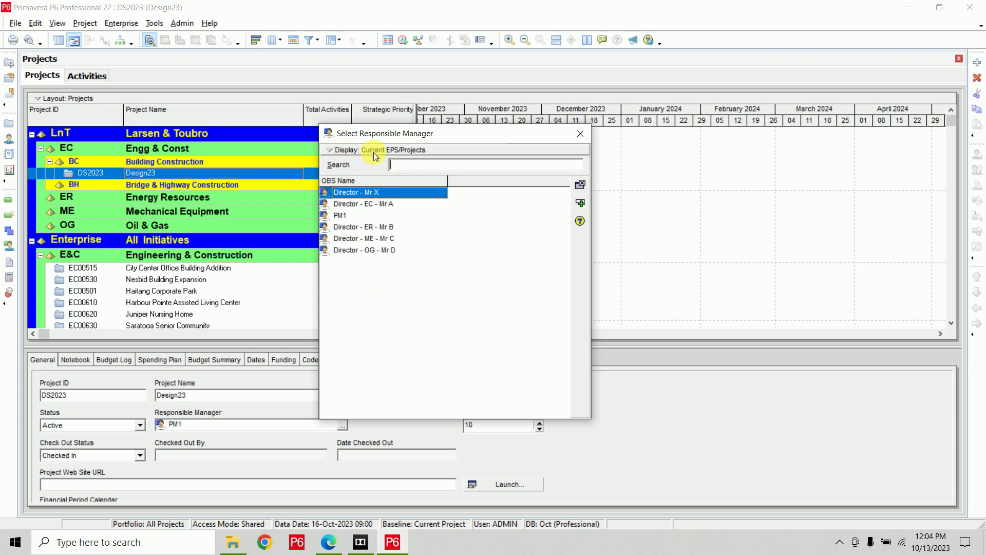
{"action": "left_click", "coordinate": [359, 149]}
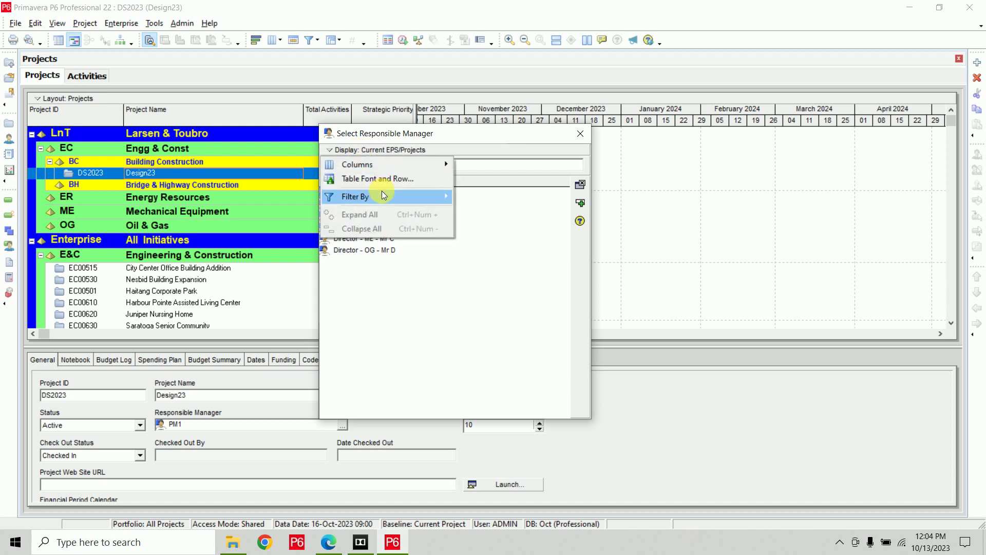
{"action": "mouse_move", "coordinate": [382, 191]}
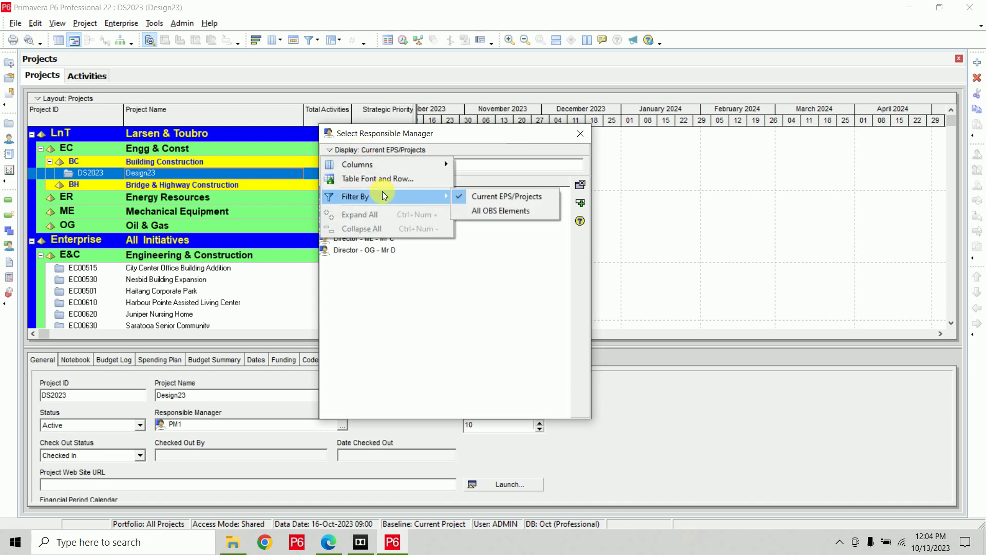
{"action": "left_click", "coordinate": [492, 212]}
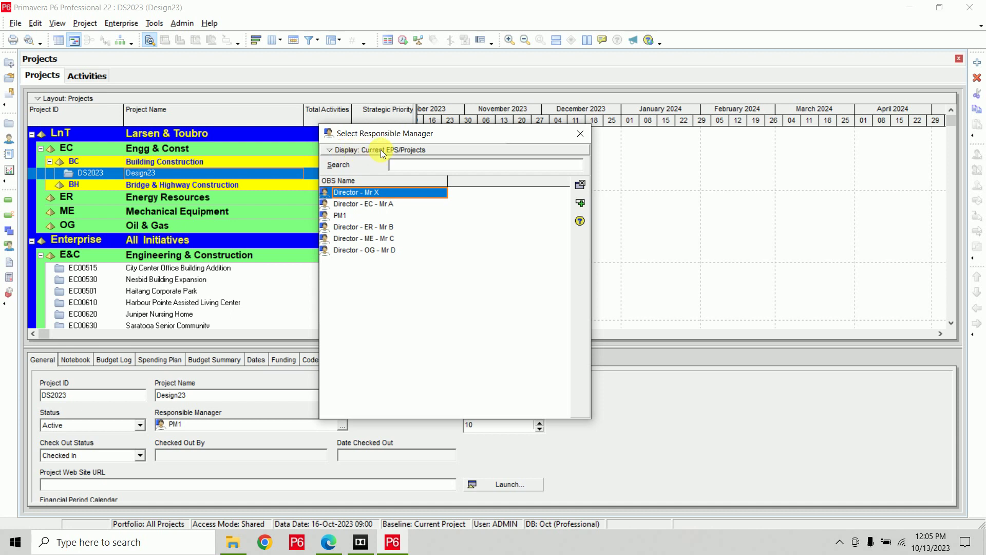
{"action": "left_click", "coordinate": [352, 151]}
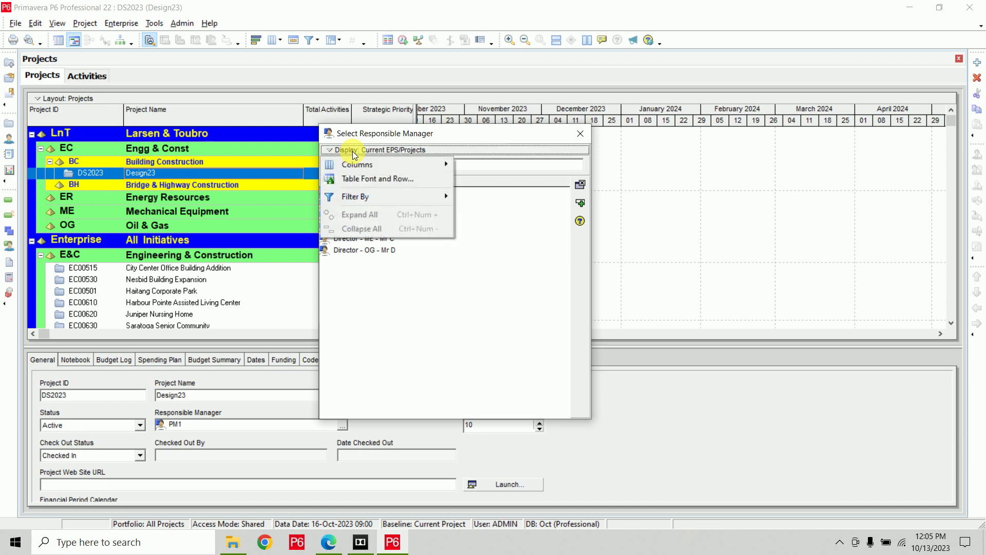
{"action": "mouse_move", "coordinate": [395, 196]}
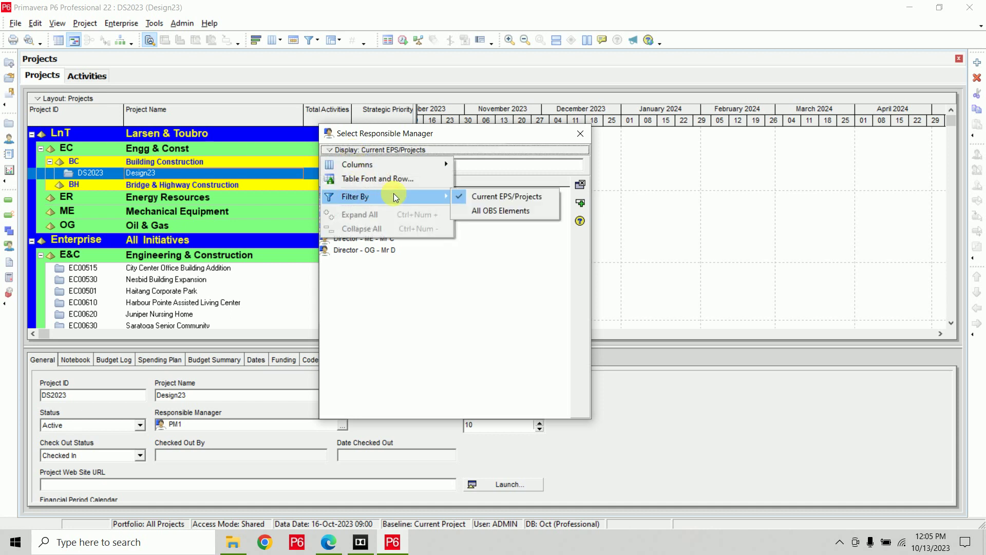
{"action": "left_click", "coordinate": [501, 211]}
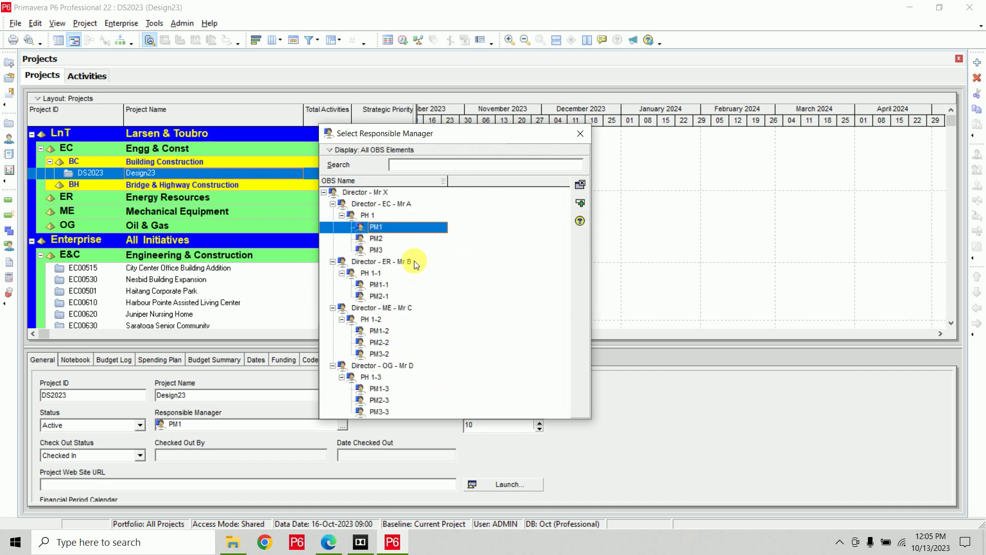
{"action": "left_click", "coordinate": [397, 237]}
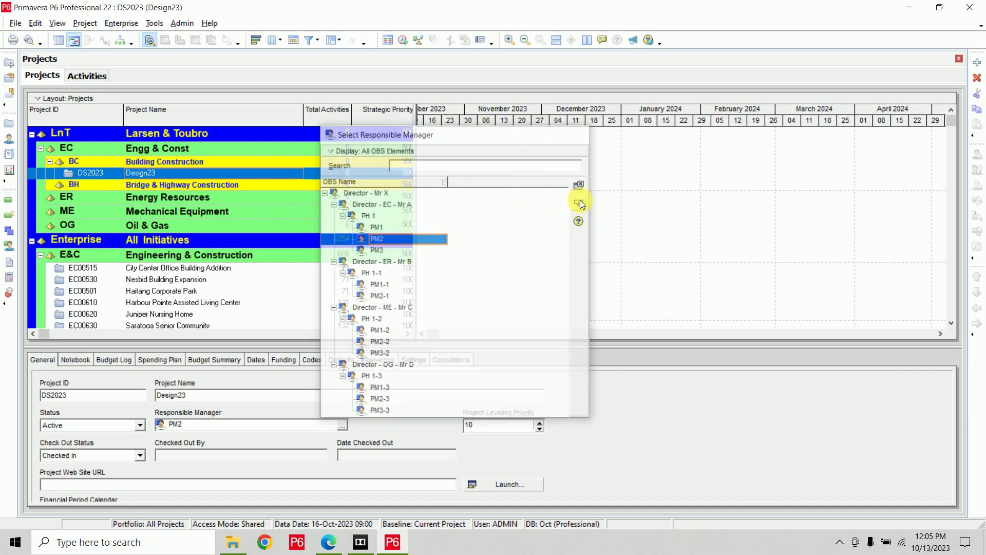
{"action": "left_click", "coordinate": [580, 202]}
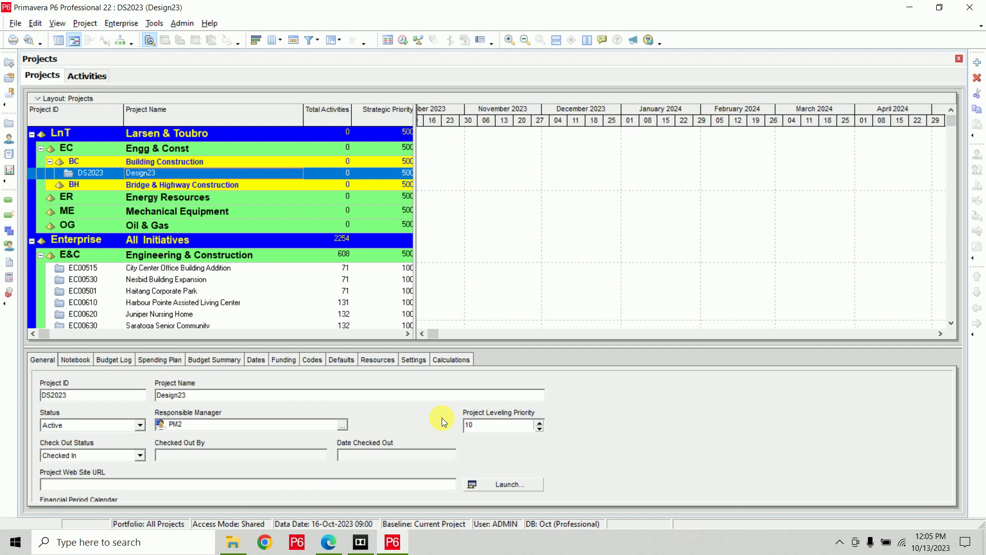
View the Dates tab, then the Defaults tab: Fixed Duration & Units, Task Dependent, Standard Full Time.
{"action": "left_click", "coordinate": [255, 360]}
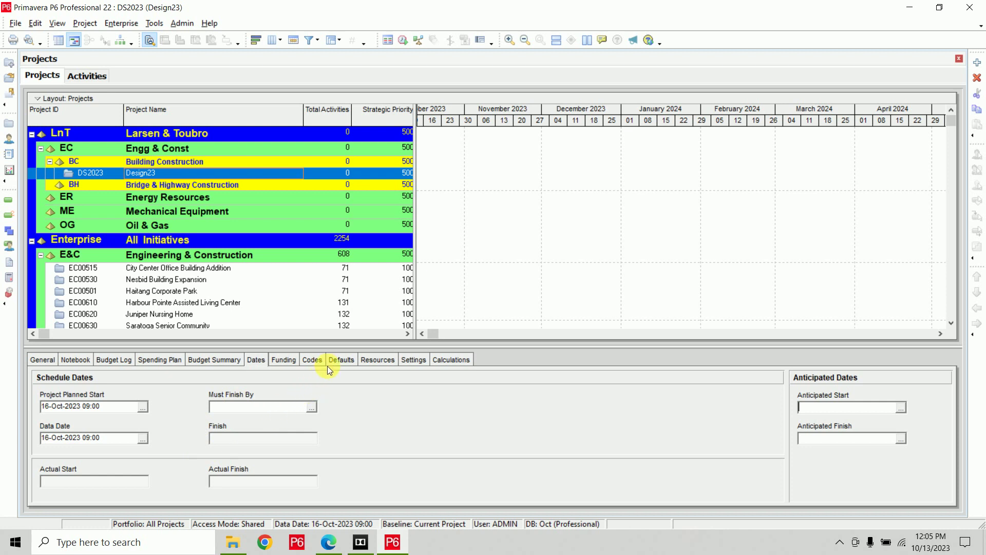
{"action": "left_click", "coordinate": [341, 360]}
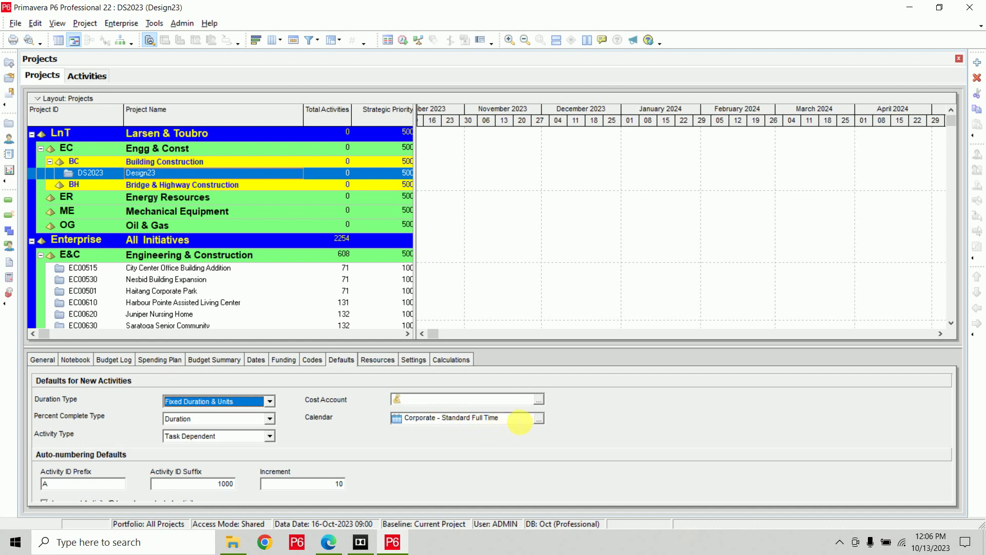
Assign the 6x24 calendar as the new-activity default, then recheck and close the calendar list.
{"action": "left_click", "coordinate": [538, 419]}
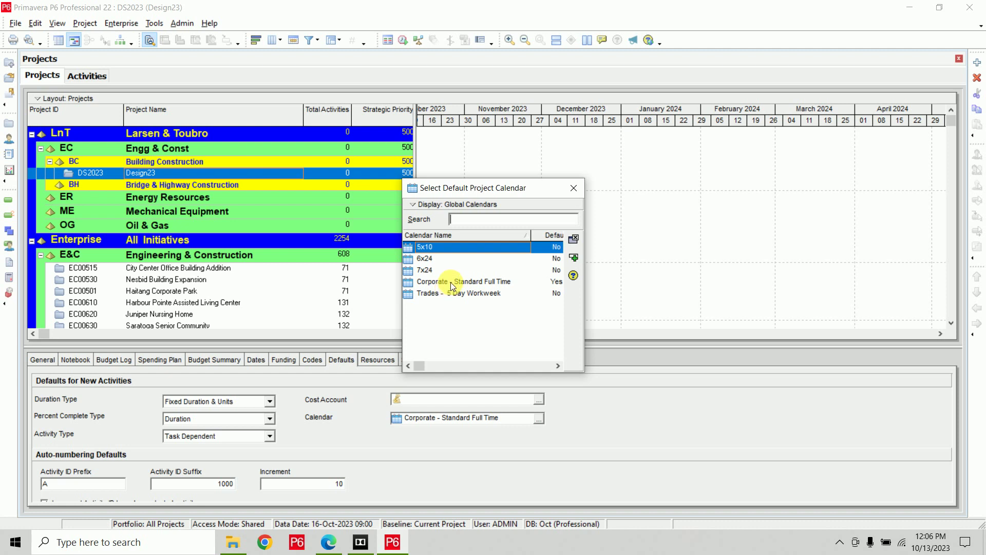
{"action": "left_click", "coordinate": [438, 261]}
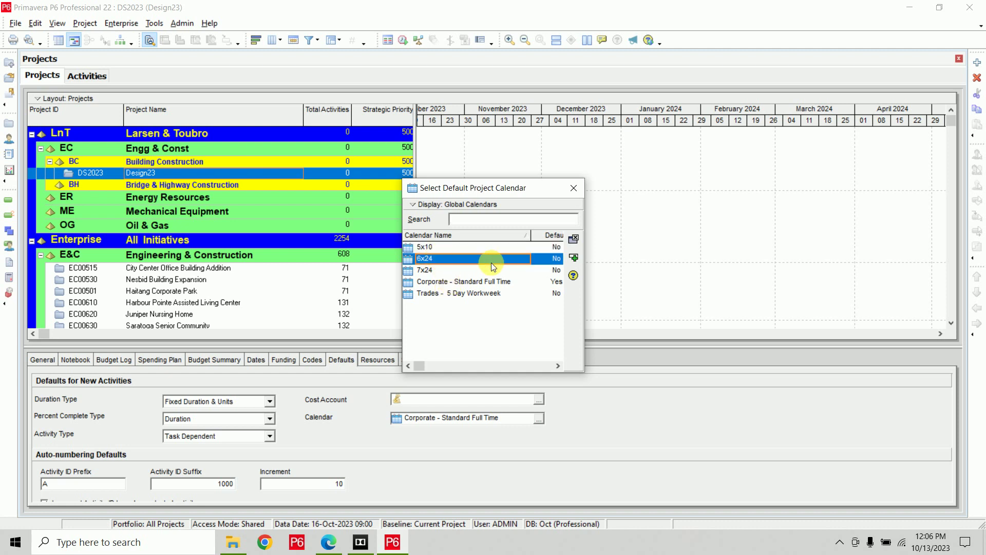
{"action": "left_click", "coordinate": [574, 258]}
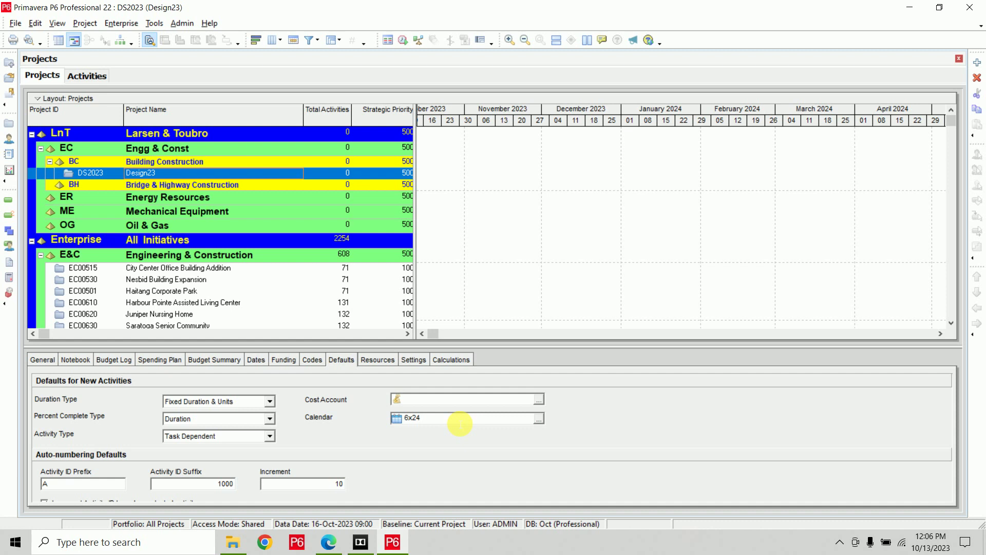
{"action": "left_click", "coordinate": [538, 419]}
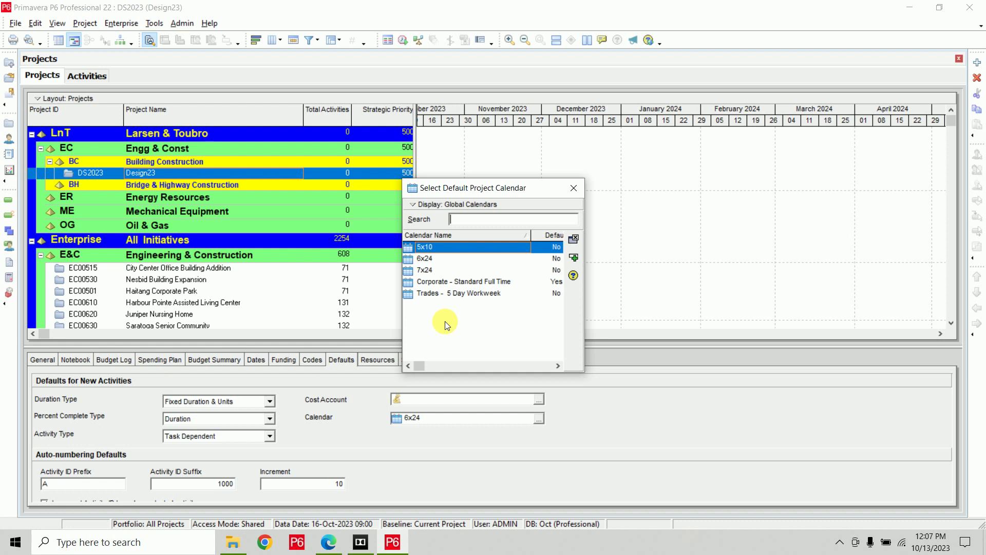
{"action": "left_click", "coordinate": [572, 188]}
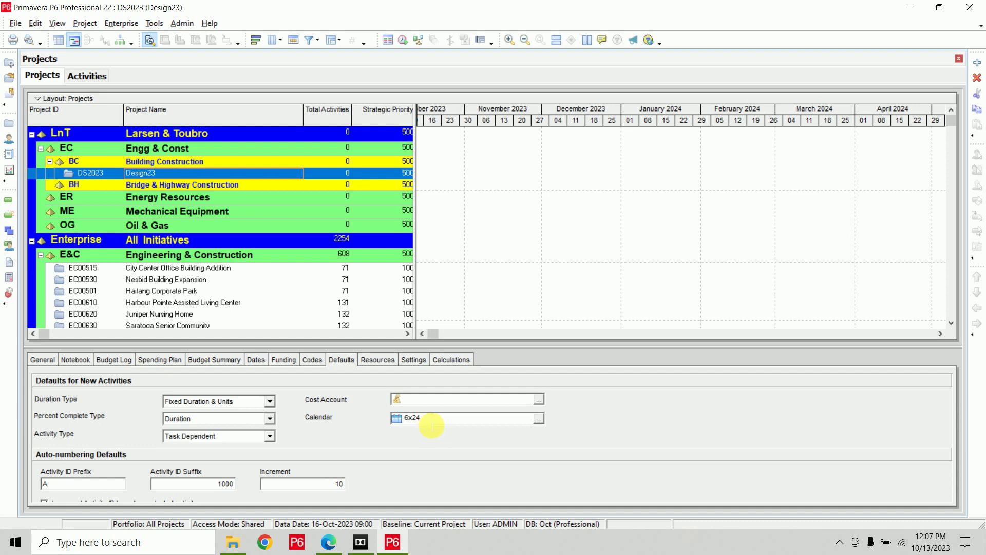
Underline 'Calendar' in the Edge syllabus, then launch Paint through Start search.
{"action": "left_click", "coordinate": [326, 546]}
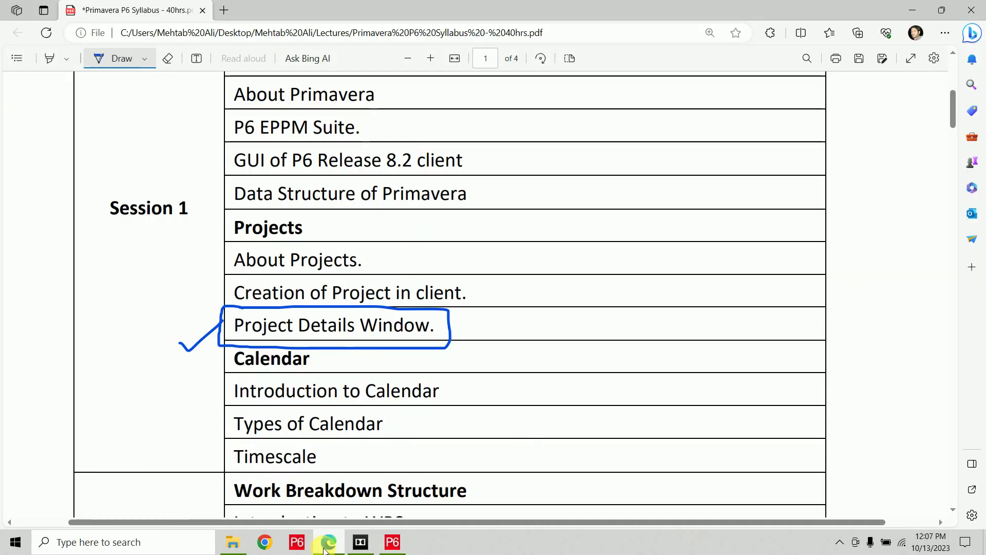
{"action": "mouse_move", "coordinate": [177, 382]}
{"action": "left_mouse_down"}
{"action": "mouse_move", "coordinate": [235, 359]}
{"action": "mouse_move", "coordinate": [230, 376]}
{"action": "mouse_move", "coordinate": [258, 402]}
{"action": "mouse_move", "coordinate": [451, 403]}
{"action": "left_mouse_up"}
{"action": "left_click", "coordinate": [16, 546]}
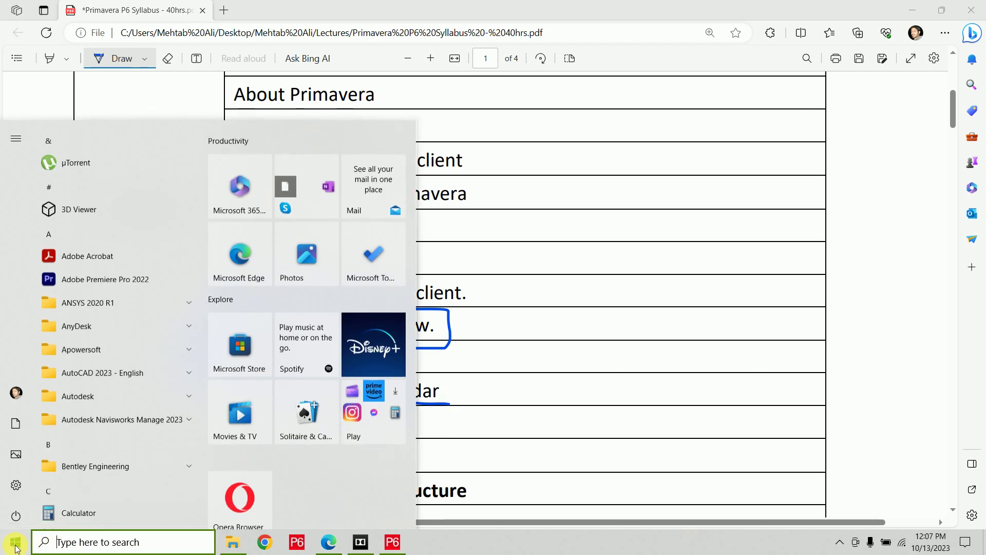
{"action": "type", "text": "pain"}
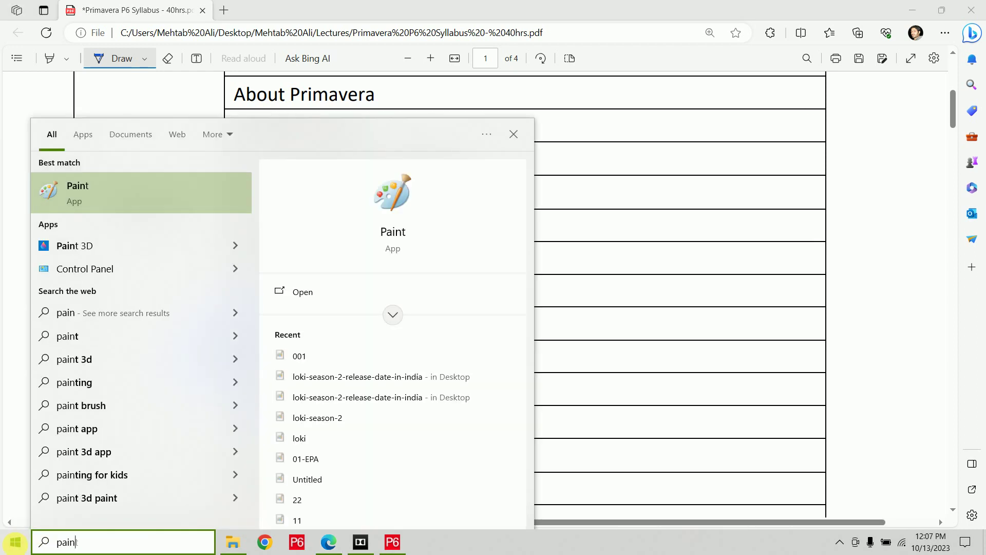
{"action": "key", "text": "Return"}
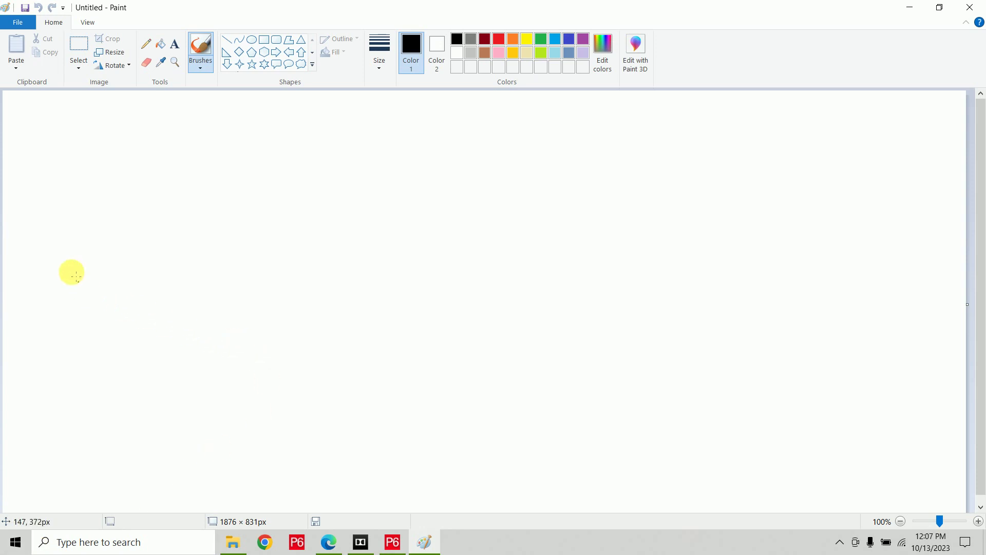
In dark red, write 'Consulting → 10d' with a curved arrow, a divider and 1P.
{"action": "left_click", "coordinate": [483, 41]}
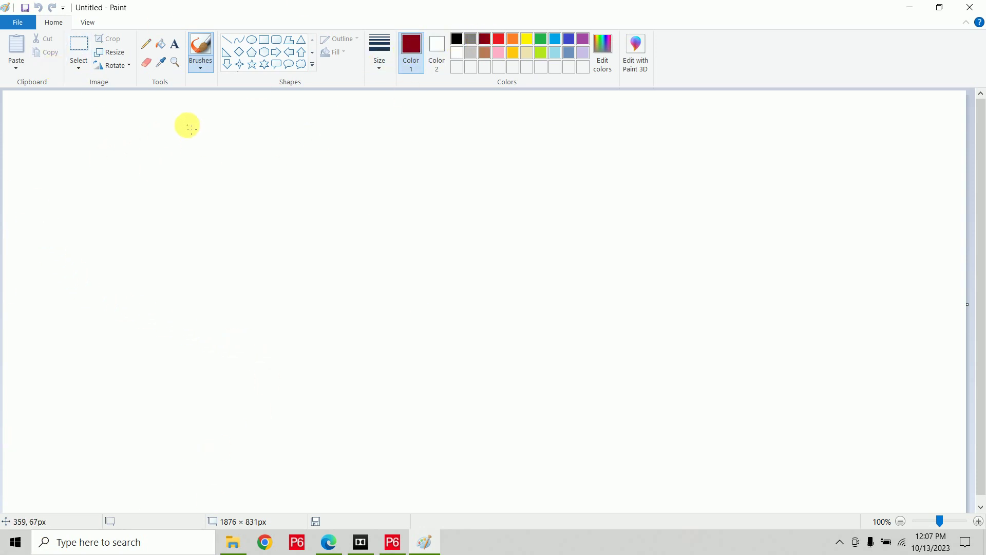
{"action": "left_click_drag", "start_coordinate": [158, 151], "coordinate": [214, 154]}
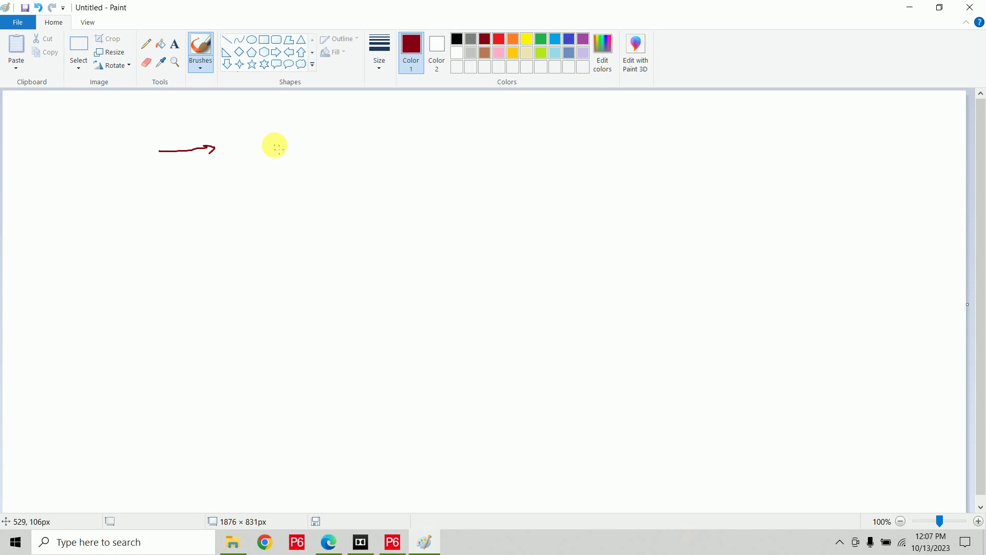
{"action": "mouse_move", "coordinate": [277, 134]}
{"action": "left_mouse_down"}
{"action": "mouse_move", "coordinate": [282, 149]}
{"action": "mouse_move", "coordinate": [353, 131]}
{"action": "mouse_move", "coordinate": [388, 134]}
{"action": "mouse_move", "coordinate": [385, 145]}
{"action": "mouse_move", "coordinate": [445, 137]}
{"action": "mouse_move", "coordinate": [436, 145]}
{"action": "mouse_move", "coordinate": [491, 153]}
{"action": "mouse_move", "coordinate": [507, 133]}
{"action": "mouse_move", "coordinate": [498, 137]}
{"action": "mouse_move", "coordinate": [522, 139]}
{"action": "mouse_move", "coordinate": [527, 150]}
{"action": "left_mouse_up"}
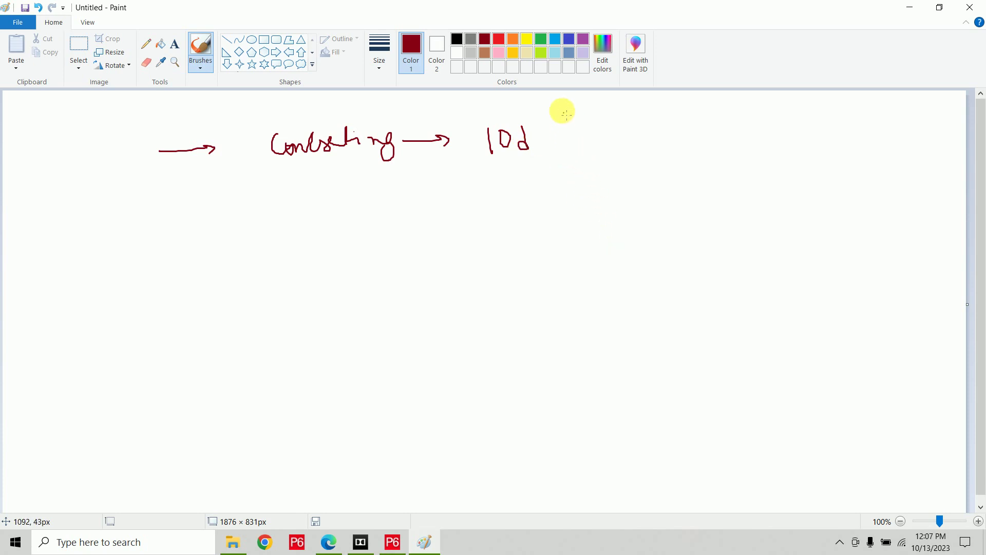
{"action": "left_click_drag", "start_coordinate": [559, 109], "coordinate": [572, 205]}
{"action": "mouse_move", "coordinate": [523, 158]}
{"action": "left_mouse_down"}
{"action": "mouse_move", "coordinate": [529, 168]}
{"action": "mouse_move", "coordinate": [599, 176]}
{"action": "mouse_move", "coordinate": [630, 161]}
{"action": "mouse_move", "coordinate": [627, 180]}
{"action": "left_mouse_up"}
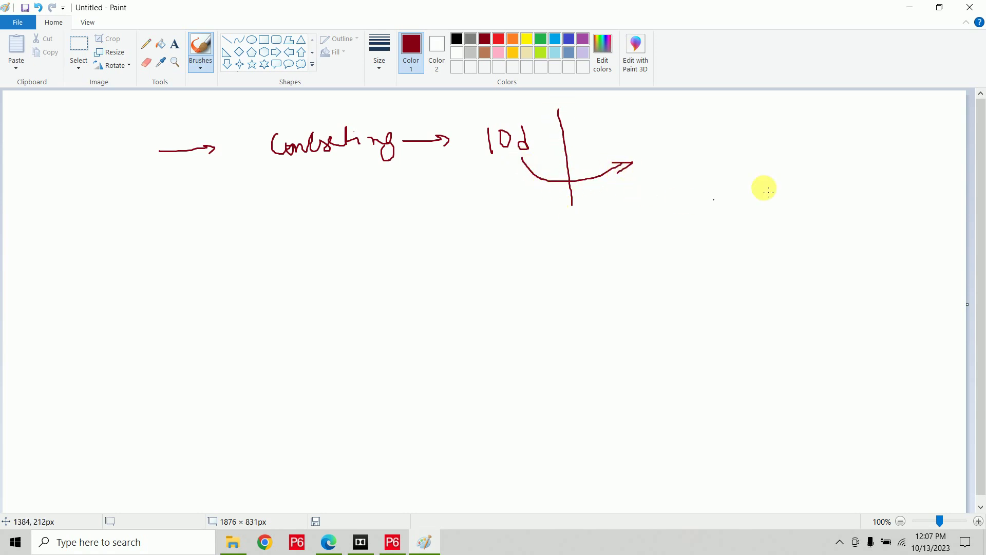
{"action": "left_click_drag", "start_coordinate": [796, 113], "coordinate": [815, 199]}
{"action": "mouse_move", "coordinate": [821, 129]}
{"action": "left_mouse_down"}
{"action": "mouse_move", "coordinate": [829, 148]}
{"action": "mouse_move", "coordinate": [856, 124]}
{"action": "mouse_move", "coordinate": [852, 133]}
{"action": "mouse_move", "coordinate": [876, 140]}
{"action": "mouse_move", "coordinate": [875, 128]}
{"action": "left_mouse_up"}
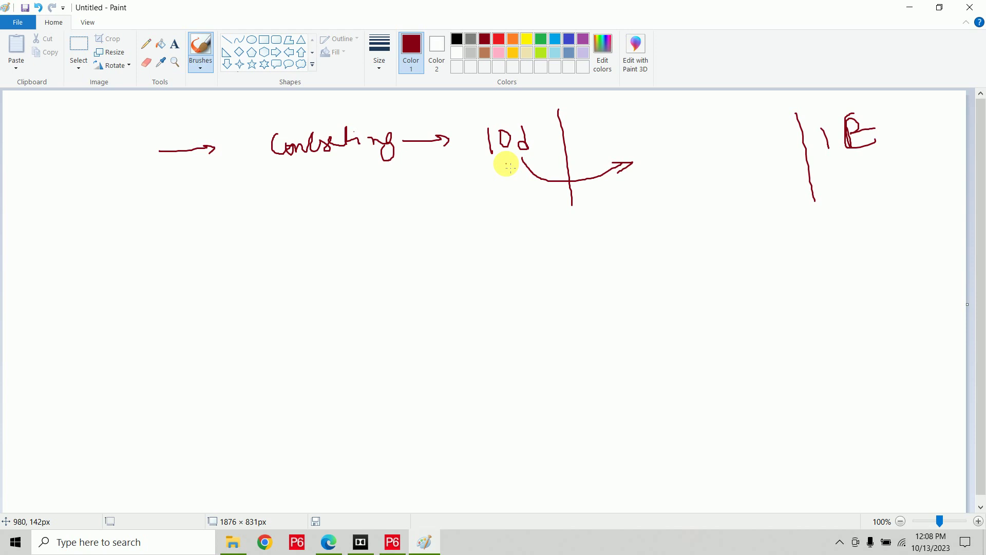
Write 10h below 10d with an arrow curving up to 10d.
{"action": "mouse_move", "coordinate": [504, 206]}
{"action": "left_mouse_down"}
{"action": "mouse_move", "coordinate": [505, 227]}
{"action": "mouse_move", "coordinate": [520, 211]}
{"action": "mouse_move", "coordinate": [539, 230]}
{"action": "left_mouse_up"}
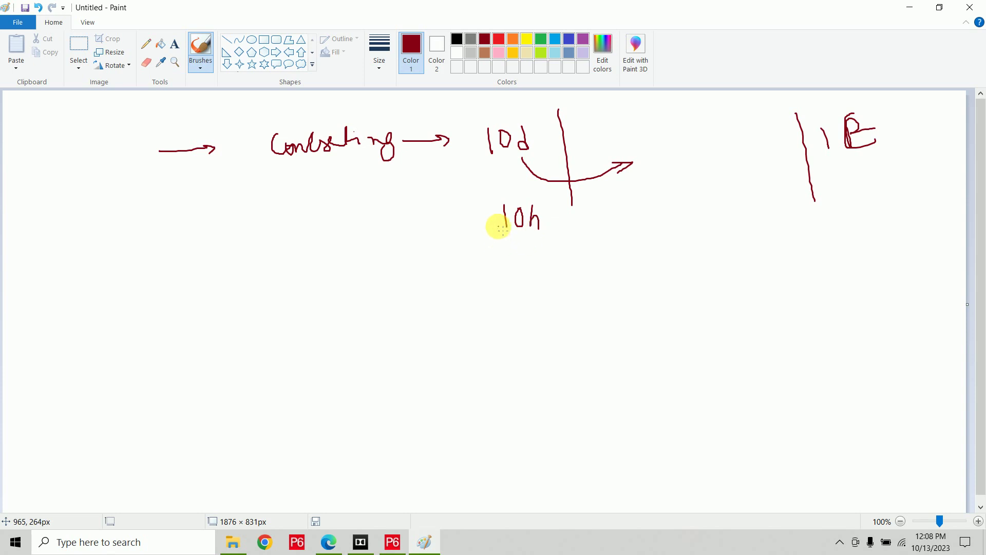
{"action": "mouse_move", "coordinate": [496, 226]}
{"action": "left_mouse_down"}
{"action": "mouse_move", "coordinate": [485, 165]}
{"action": "mouse_move", "coordinate": [499, 173]}
{"action": "left_mouse_up"}
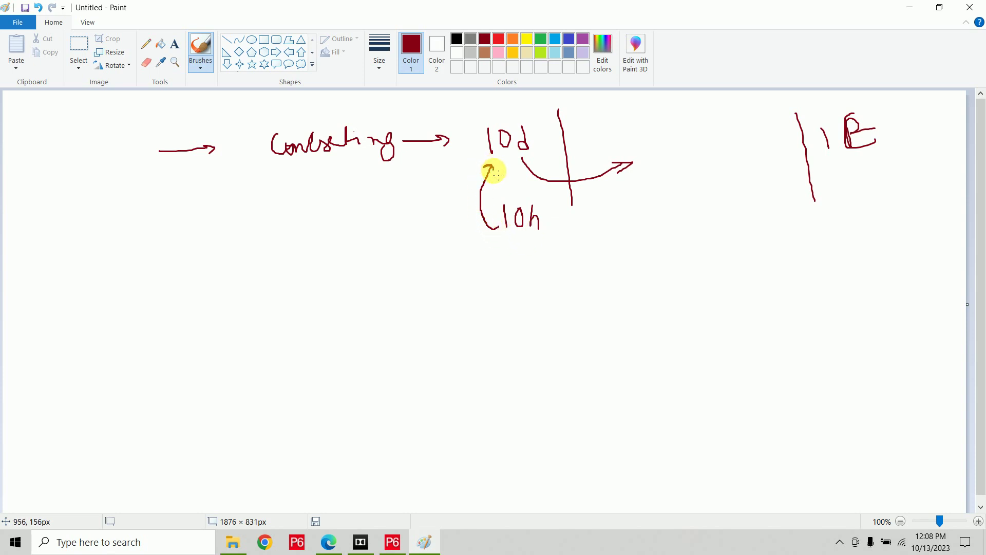
{"action": "mouse_move", "coordinate": [644, 141]}
{"action": "left_mouse_down"}
{"action": "mouse_move", "coordinate": [646, 163]}
{"action": "mouse_move", "coordinate": [678, 139]}
{"action": "mouse_move", "coordinate": [713, 158]}
{"action": "left_mouse_up"}
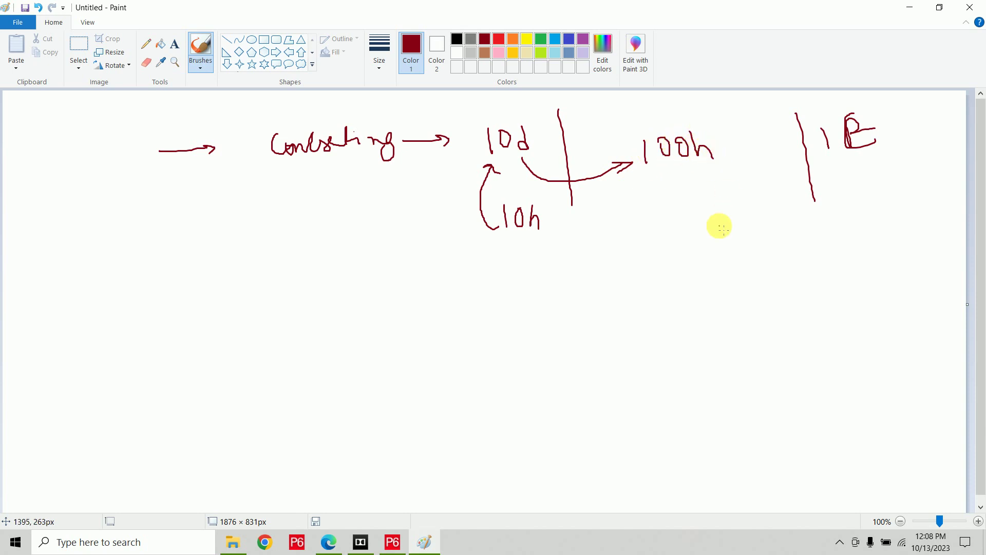
In green, underline 1P, write 5h with an arrow to underlined 50h pointing up to 100h.
{"action": "left_click", "coordinate": [541, 40]}
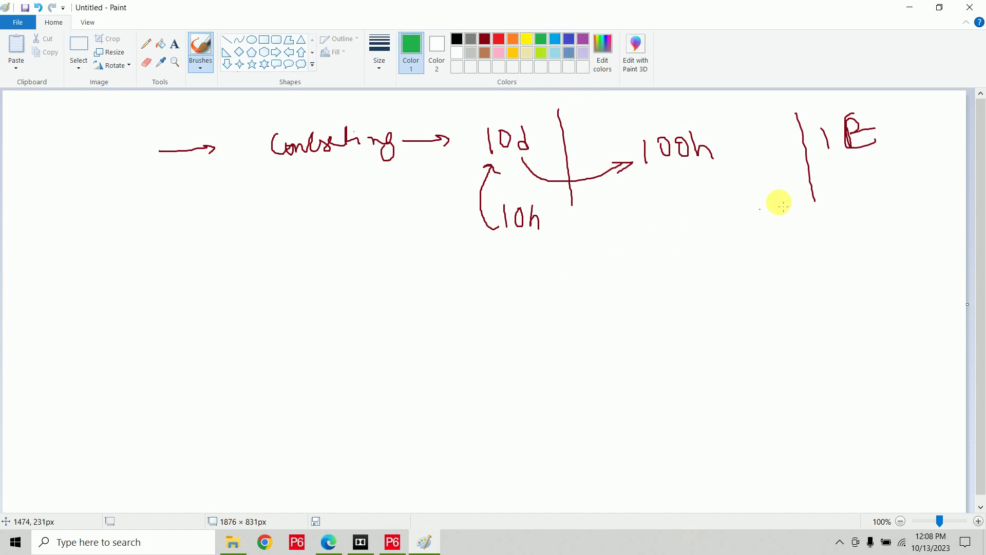
{"action": "left_click_drag", "start_coordinate": [824, 154], "coordinate": [880, 149]}
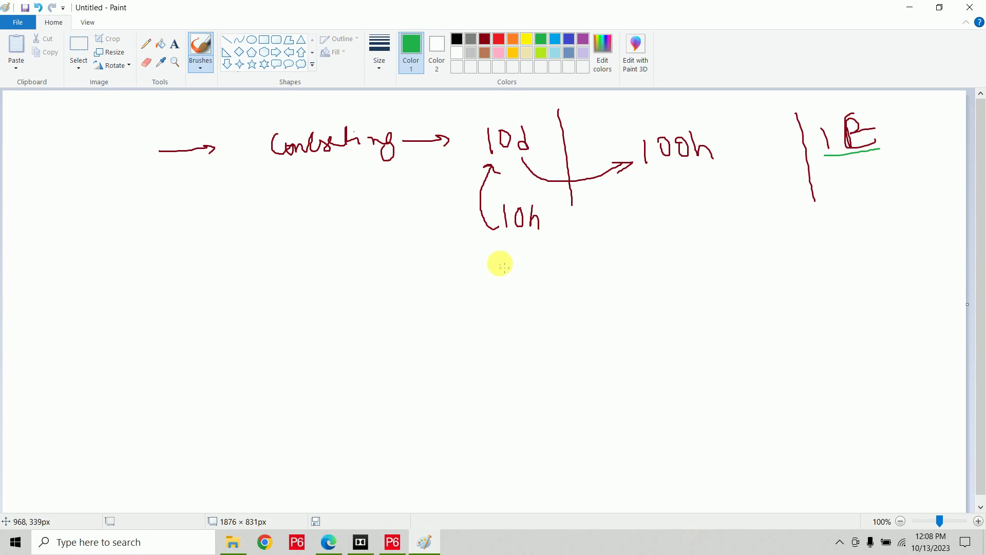
{"action": "mouse_move", "coordinate": [519, 248]}
{"action": "left_mouse_down"}
{"action": "mouse_move", "coordinate": [517, 269]}
{"action": "mouse_move", "coordinate": [536, 260]}
{"action": "mouse_move", "coordinate": [547, 269]}
{"action": "left_mouse_up"}
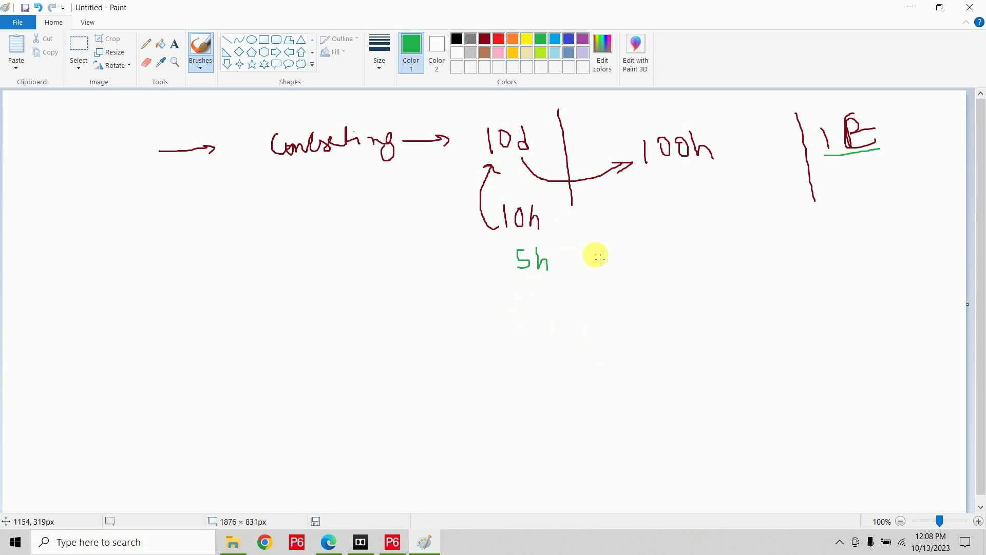
{"action": "left_click_drag", "start_coordinate": [594, 254], "coordinate": [625, 252]}
{"action": "mouse_move", "coordinate": [668, 227]}
{"action": "left_mouse_down"}
{"action": "mouse_move", "coordinate": [658, 252]}
{"action": "mouse_move", "coordinate": [716, 231]}
{"action": "mouse_move", "coordinate": [729, 182]}
{"action": "mouse_move", "coordinate": [716, 187]}
{"action": "mouse_move", "coordinate": [744, 169]}
{"action": "left_mouse_up"}
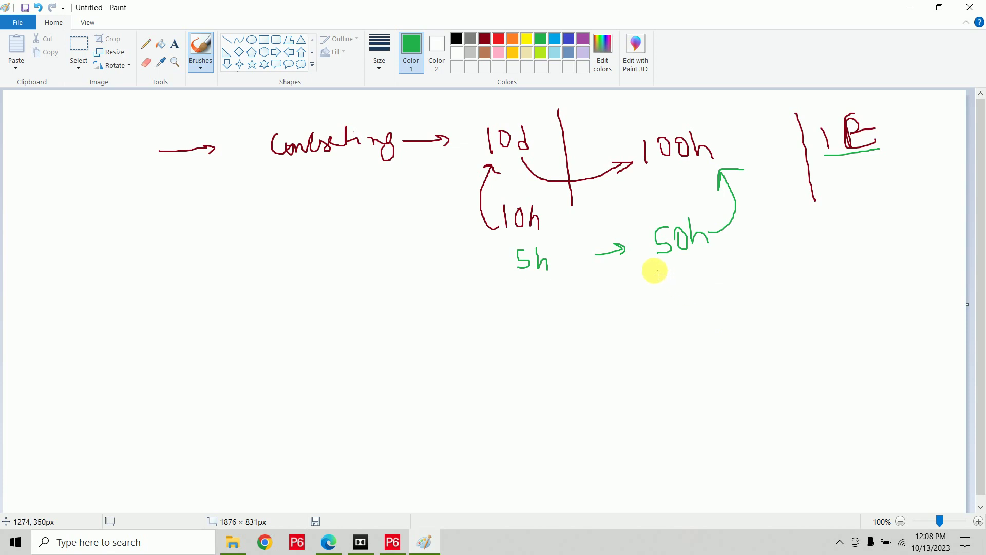
{"action": "left_click_drag", "start_coordinate": [654, 271], "coordinate": [718, 255]}
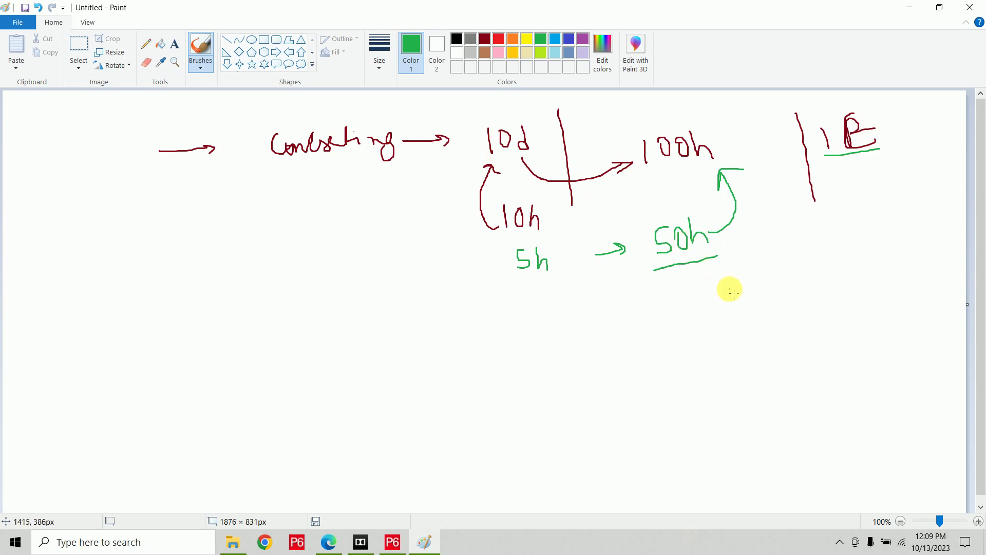
Circle 10d, box 10h and 5h together, and write Calendar.
{"action": "mouse_move", "coordinate": [484, 159]}
{"action": "left_mouse_down"}
{"action": "mouse_move", "coordinate": [542, 143]}
{"action": "mouse_move", "coordinate": [491, 121]}
{"action": "mouse_move", "coordinate": [486, 155]}
{"action": "left_mouse_up"}
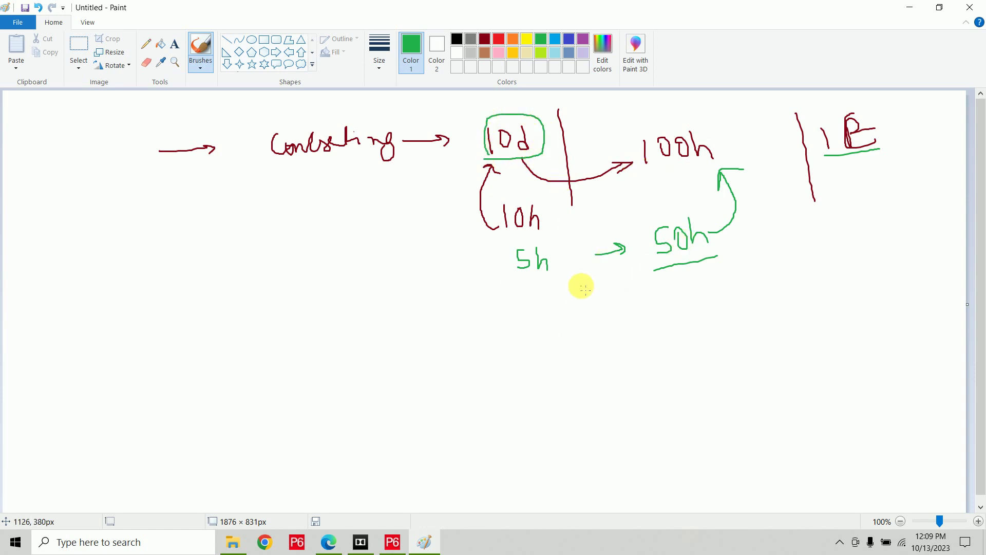
{"action": "mouse_move", "coordinate": [568, 270]}
{"action": "left_mouse_down"}
{"action": "mouse_move", "coordinate": [557, 218]}
{"action": "mouse_move", "coordinate": [506, 199]}
{"action": "mouse_move", "coordinate": [502, 253]}
{"action": "mouse_move", "coordinate": [537, 273]}
{"action": "mouse_move", "coordinate": [566, 253]}
{"action": "left_mouse_up"}
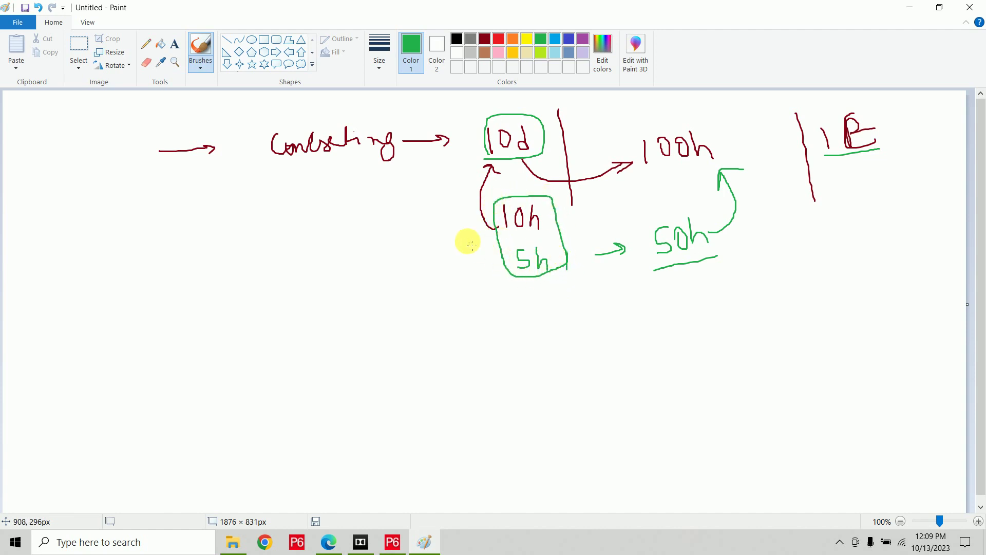
{"action": "mouse_move", "coordinate": [282, 238]}
{"action": "left_mouse_down"}
{"action": "mouse_move", "coordinate": [303, 265]}
{"action": "mouse_move", "coordinate": [317, 229]}
{"action": "mouse_move", "coordinate": [349, 264]}
{"action": "mouse_move", "coordinate": [395, 240]}
{"action": "left_mouse_up"}
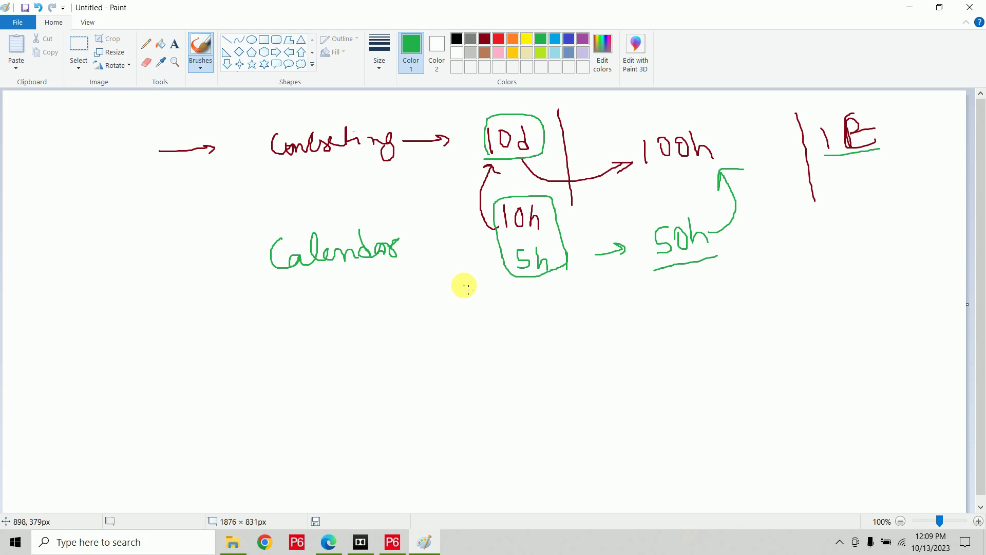
Clear the canvas without saving, then write and underline the Types of Calendars title in dark red.
{"action": "key", "text": "ctrl+n"}
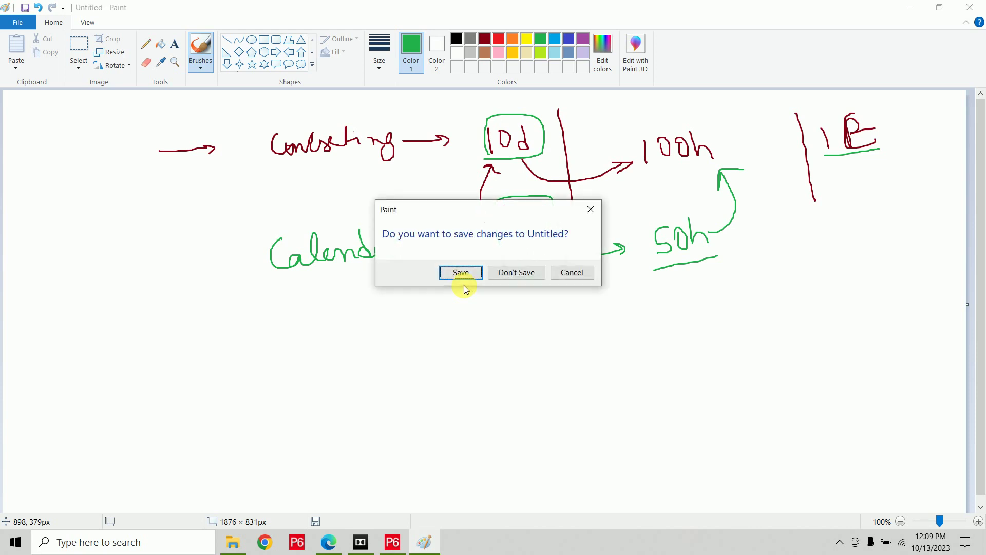
{"action": "key", "text": "Tab"}
{"action": "key", "text": "Return"}
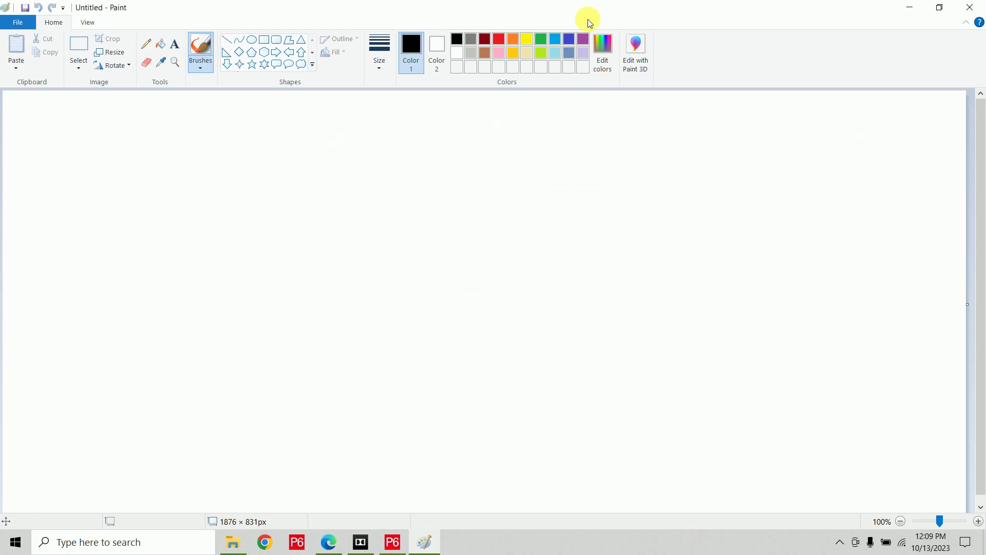
{"action": "left_click", "coordinate": [489, 40]}
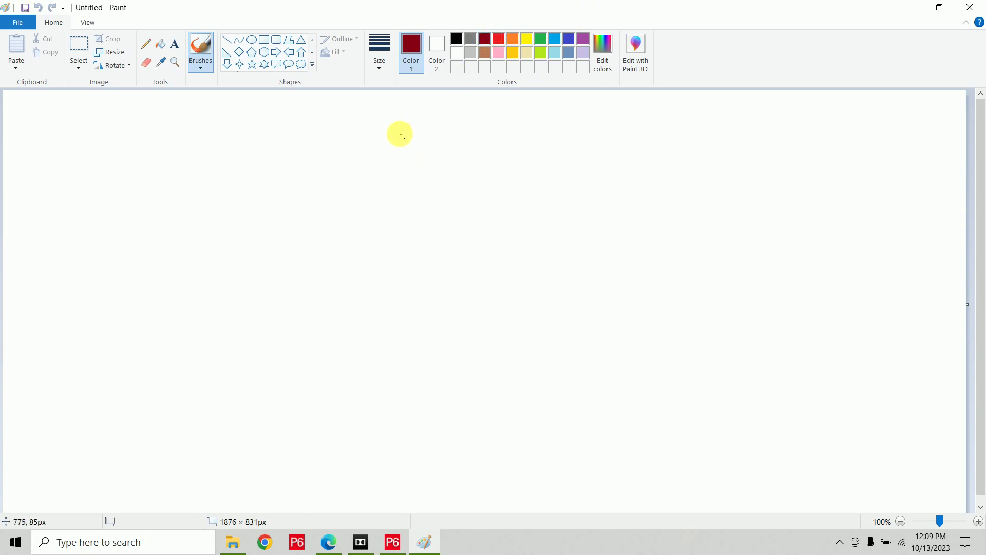
{"action": "mouse_move", "coordinate": [383, 108]}
{"action": "left_mouse_down"}
{"action": "mouse_move", "coordinate": [408, 108]}
{"action": "mouse_move", "coordinate": [396, 126]}
{"action": "mouse_move", "coordinate": [423, 133]}
{"action": "mouse_move", "coordinate": [432, 114]}
{"action": "mouse_move", "coordinate": [449, 125]}
{"action": "mouse_move", "coordinate": [469, 115]}
{"action": "mouse_move", "coordinate": [481, 145]}
{"action": "mouse_move", "coordinate": [485, 121]}
{"action": "mouse_move", "coordinate": [503, 123]}
{"action": "mouse_move", "coordinate": [519, 103]}
{"action": "mouse_move", "coordinate": [541, 127]}
{"action": "mouse_move", "coordinate": [577, 110]}
{"action": "mouse_move", "coordinate": [590, 123]}
{"action": "mouse_move", "coordinate": [596, 113]}
{"action": "left_mouse_up"}
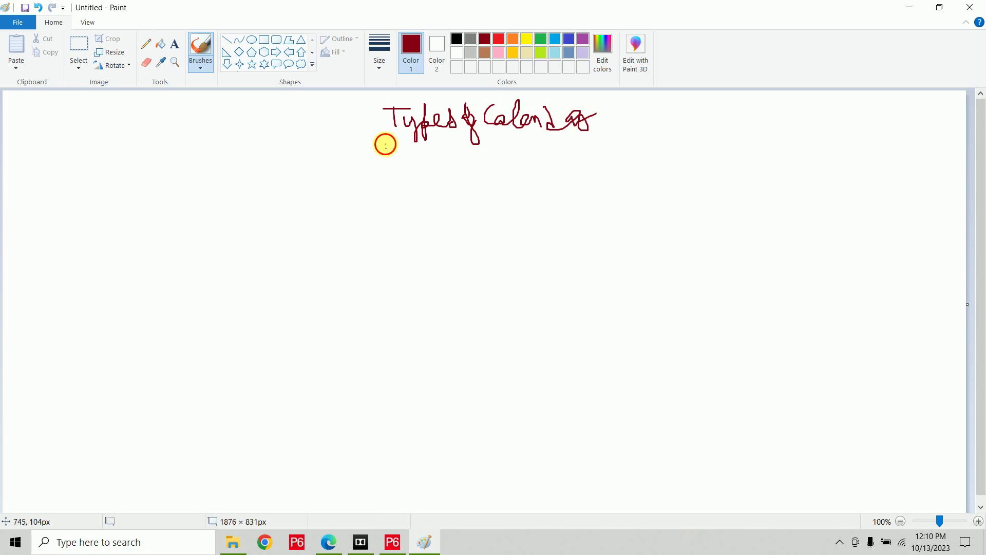
{"action": "left_click_drag", "start_coordinate": [386, 144], "coordinate": [577, 135]}
Draw two vertical column dividers and a horizontal line across the board.
{"action": "left_click_drag", "start_coordinate": [265, 162], "coordinate": [287, 511]}
{"action": "mouse_move", "coordinate": [565, 149]}
{"action": "left_mouse_down"}
{"action": "mouse_move", "coordinate": [572, 338]}
{"action": "mouse_move", "coordinate": [596, 511]}
{"action": "left_mouse_up"}
{"action": "mouse_move", "coordinate": [7, 197]}
{"action": "left_mouse_down"}
{"action": "mouse_move", "coordinate": [455, 203]}
{"action": "mouse_move", "coordinate": [965, 184]}
{"action": "left_mouse_up"}
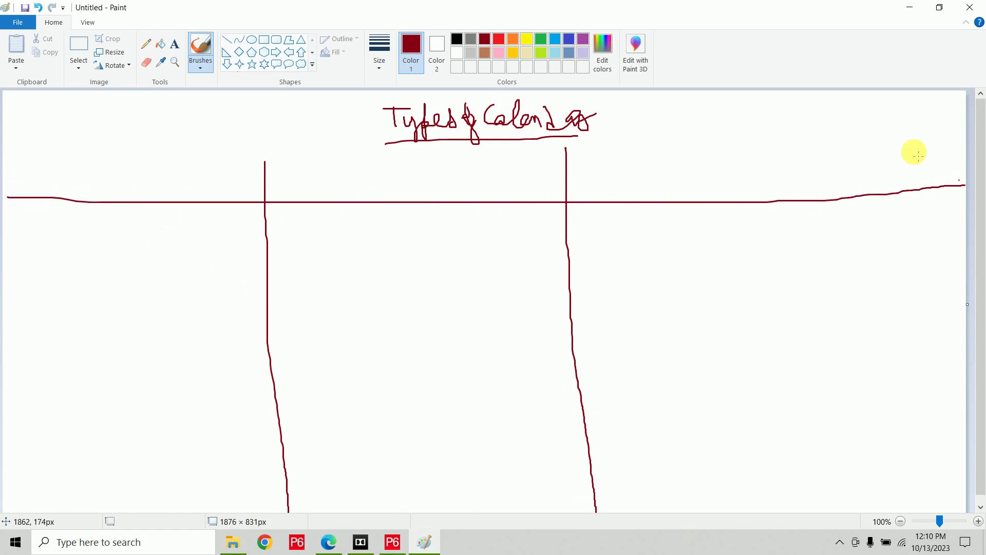
Write the column headings Global, Resource and Project in purple.
{"action": "left_click", "coordinate": [583, 39]}
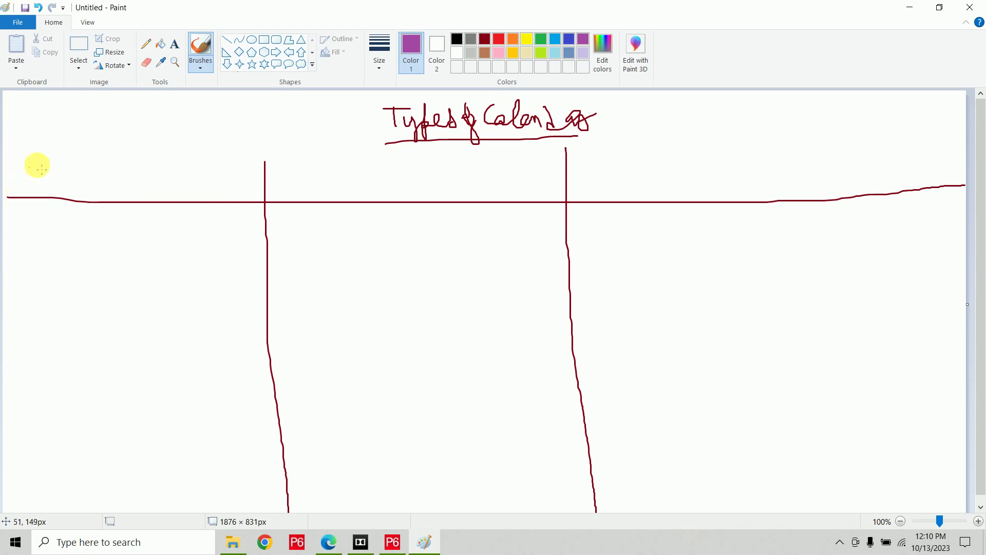
{"action": "mouse_move", "coordinate": [44, 161]}
{"action": "left_mouse_down"}
{"action": "mouse_move", "coordinate": [39, 187]}
{"action": "mouse_move", "coordinate": [57, 191]}
{"action": "mouse_move", "coordinate": [65, 159]}
{"action": "mouse_move", "coordinate": [85, 193]}
{"action": "mouse_move", "coordinate": [79, 187]}
{"action": "mouse_move", "coordinate": [125, 187]}
{"action": "left_mouse_up"}
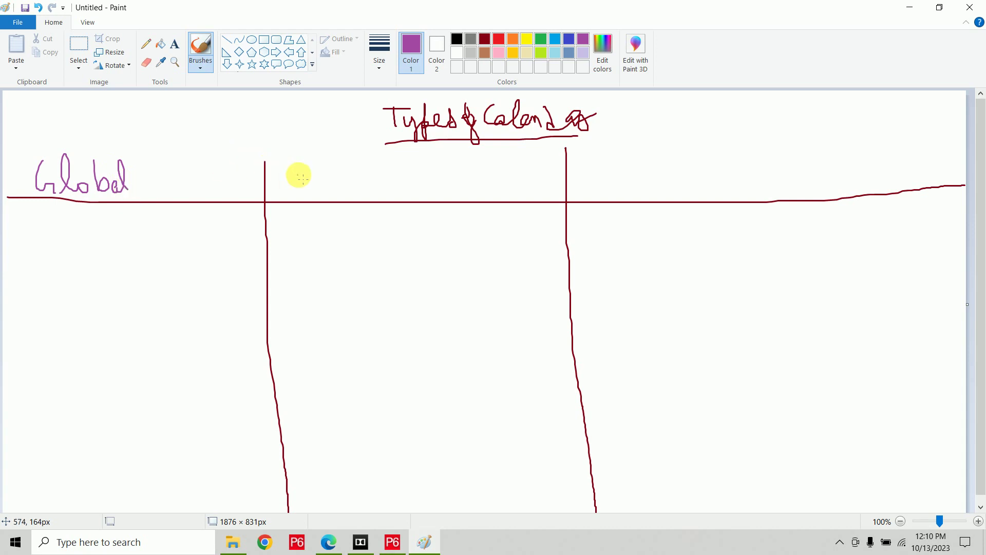
{"action": "mouse_move", "coordinate": [298, 171]}
{"action": "left_mouse_down"}
{"action": "mouse_move", "coordinate": [306, 185]}
{"action": "mouse_move", "coordinate": [386, 179]}
{"action": "mouse_move", "coordinate": [390, 187]}
{"action": "left_mouse_up"}
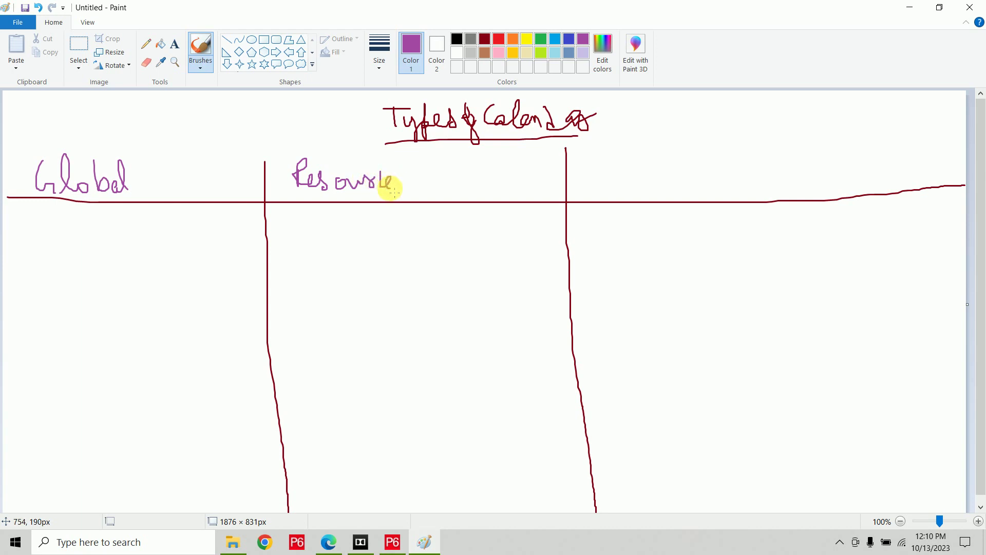
{"action": "mouse_move", "coordinate": [630, 174]}
{"action": "left_mouse_down"}
{"action": "mouse_move", "coordinate": [643, 156]}
{"action": "mouse_move", "coordinate": [636, 165]}
{"action": "mouse_move", "coordinate": [658, 187]}
{"action": "mouse_move", "coordinate": [719, 170]}
{"action": "mouse_move", "coordinate": [718, 188]}
{"action": "mouse_move", "coordinate": [725, 176]}
{"action": "left_mouse_up"}
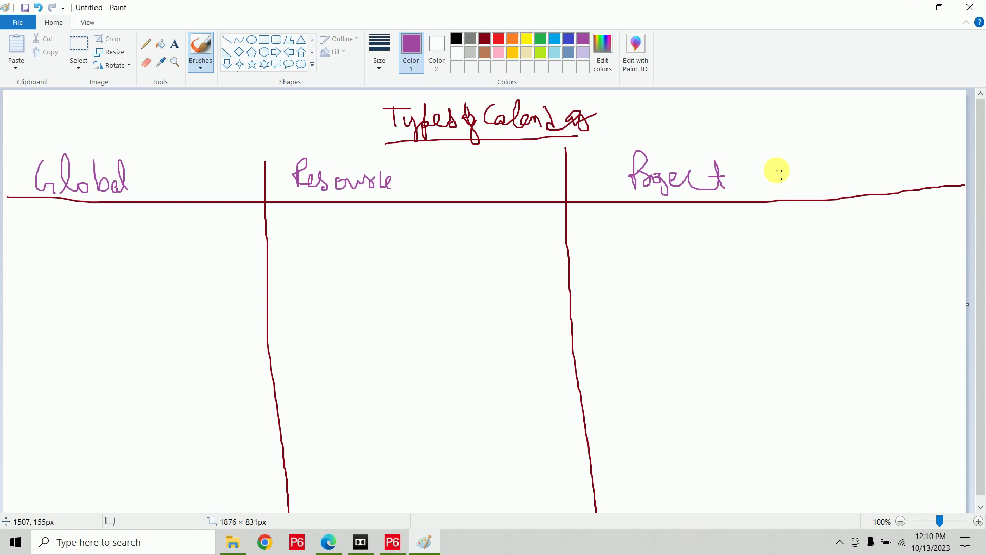
{"action": "key", "text": "super"}
Open a new Paint window and write the Renovation of Residential Building title in black, bracketed.
{"action": "type", "text": "pain"}
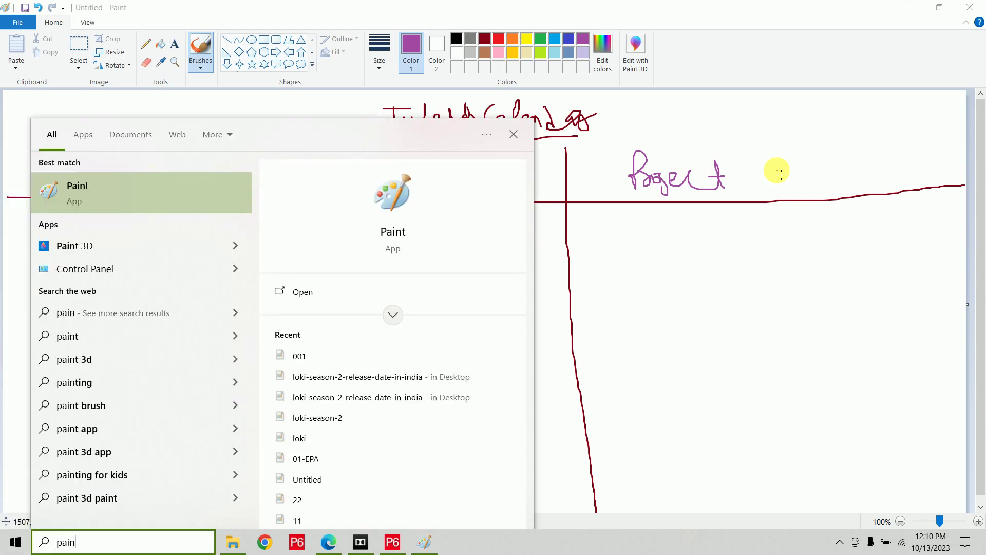
{"action": "key", "text": "Return"}
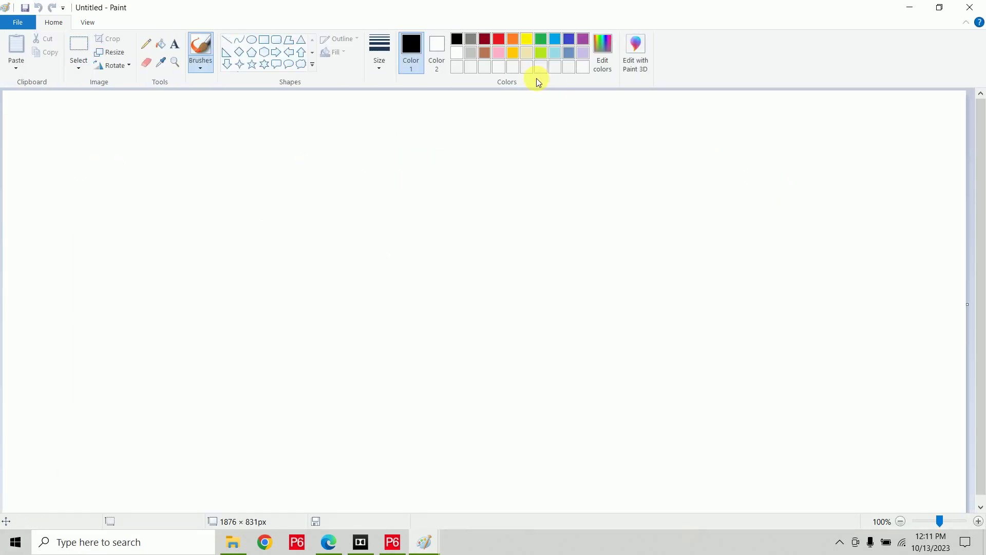
{"action": "mouse_move", "coordinate": [317, 126]}
{"action": "left_mouse_down"}
{"action": "mouse_move", "coordinate": [315, 144]}
{"action": "mouse_move", "coordinate": [321, 111]}
{"action": "mouse_move", "coordinate": [334, 145]}
{"action": "mouse_move", "coordinate": [390, 134]}
{"action": "mouse_move", "coordinate": [417, 148]}
{"action": "mouse_move", "coordinate": [447, 148]}
{"action": "mouse_move", "coordinate": [438, 137]}
{"action": "mouse_move", "coordinate": [475, 119]}
{"action": "mouse_move", "coordinate": [522, 125]}
{"action": "mouse_move", "coordinate": [535, 152]}
{"action": "mouse_move", "coordinate": [592, 122]}
{"action": "mouse_move", "coordinate": [637, 127]}
{"action": "mouse_move", "coordinate": [665, 115]}
{"action": "mouse_move", "coordinate": [680, 126]}
{"action": "mouse_move", "coordinate": [719, 127]}
{"action": "mouse_move", "coordinate": [745, 122]}
{"action": "mouse_move", "coordinate": [758, 103]}
{"action": "mouse_move", "coordinate": [778, 132]}
{"action": "mouse_move", "coordinate": [781, 114]}
{"action": "mouse_move", "coordinate": [793, 115]}
{"action": "mouse_move", "coordinate": [791, 129]}
{"action": "left_mouse_up"}
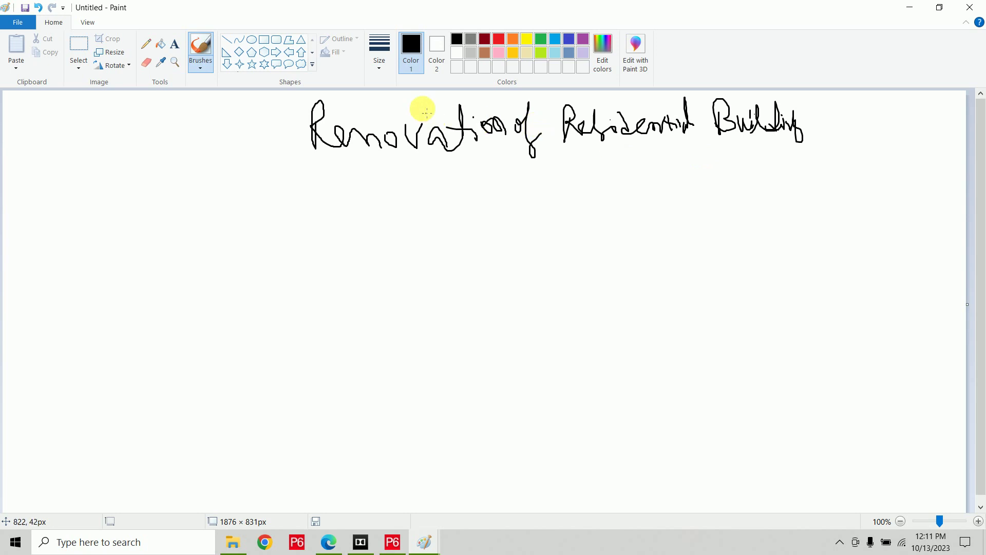
{"action": "mouse_move", "coordinate": [296, 93]}
{"action": "left_mouse_down"}
{"action": "mouse_move", "coordinate": [302, 156]}
{"action": "mouse_move", "coordinate": [711, 158]}
{"action": "mouse_move", "coordinate": [817, 92]}
{"action": "left_mouse_up"}
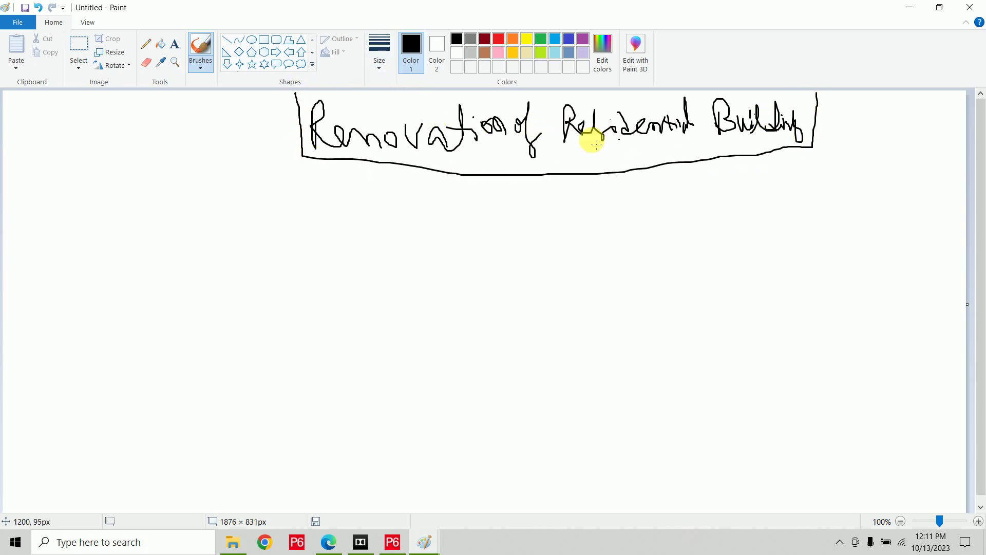
In red, draw two arrows from the title branching to Exterior and Interior.
{"action": "left_click", "coordinate": [500, 39]}
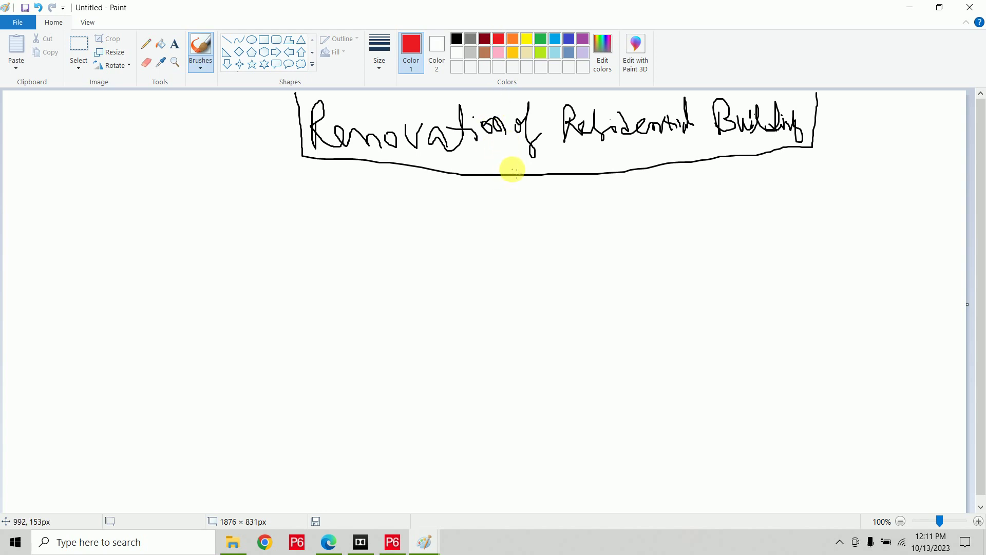
{"action": "mouse_move", "coordinate": [512, 170]}
{"action": "left_mouse_down"}
{"action": "mouse_move", "coordinate": [433, 202]}
{"action": "mouse_move", "coordinate": [288, 217]}
{"action": "mouse_move", "coordinate": [279, 251]}
{"action": "mouse_move", "coordinate": [306, 250]}
{"action": "left_mouse_up"}
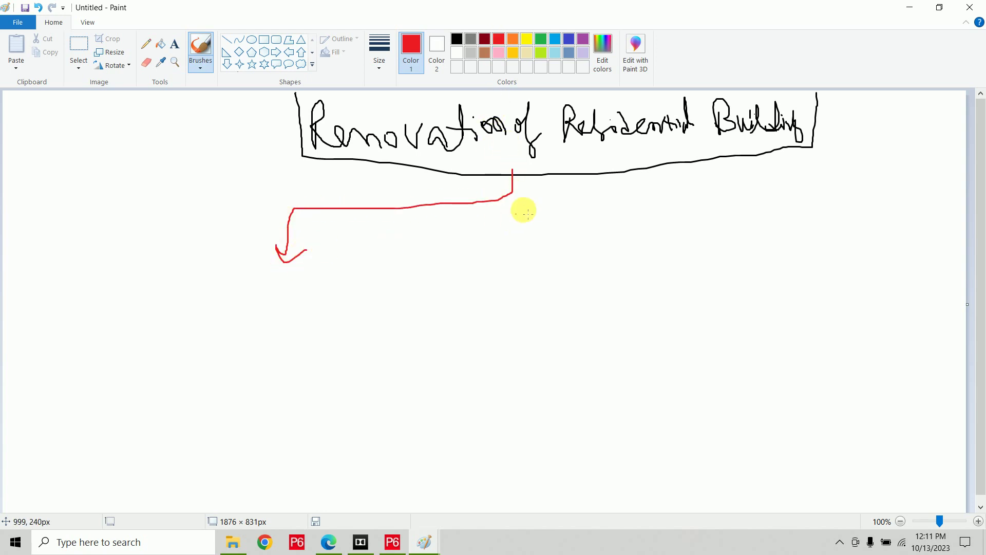
{"action": "mouse_move", "coordinate": [506, 195]}
{"action": "left_mouse_down"}
{"action": "mouse_move", "coordinate": [695, 202]}
{"action": "mouse_move", "coordinate": [689, 229]}
{"action": "mouse_move", "coordinate": [718, 237]}
{"action": "left_mouse_up"}
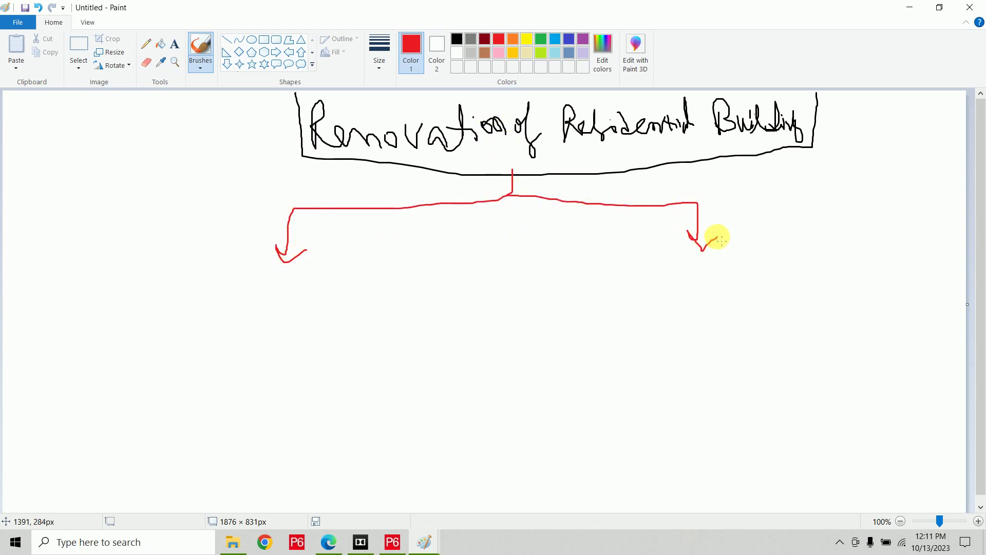
{"action": "mouse_move", "coordinate": [241, 271]}
{"action": "left_mouse_down"}
{"action": "mouse_move", "coordinate": [229, 306]}
{"action": "mouse_move", "coordinate": [250, 300]}
{"action": "mouse_move", "coordinate": [238, 291]}
{"action": "mouse_move", "coordinate": [265, 305]}
{"action": "mouse_move", "coordinate": [248, 303]}
{"action": "left_mouse_up"}
{"action": "mouse_move", "coordinate": [265, 272]}
{"action": "left_mouse_down"}
{"action": "mouse_move", "coordinate": [276, 304]}
{"action": "mouse_move", "coordinate": [277, 282]}
{"action": "mouse_move", "coordinate": [326, 287]}
{"action": "mouse_move", "coordinate": [347, 279]}
{"action": "left_mouse_up"}
{"action": "left_click_drag", "start_coordinate": [664, 269], "coordinate": [686, 263]}
{"action": "mouse_move", "coordinate": [680, 263]}
{"action": "left_mouse_down"}
{"action": "mouse_move", "coordinate": [678, 289]}
{"action": "mouse_move", "coordinate": [777, 262]}
{"action": "left_mouse_up"}
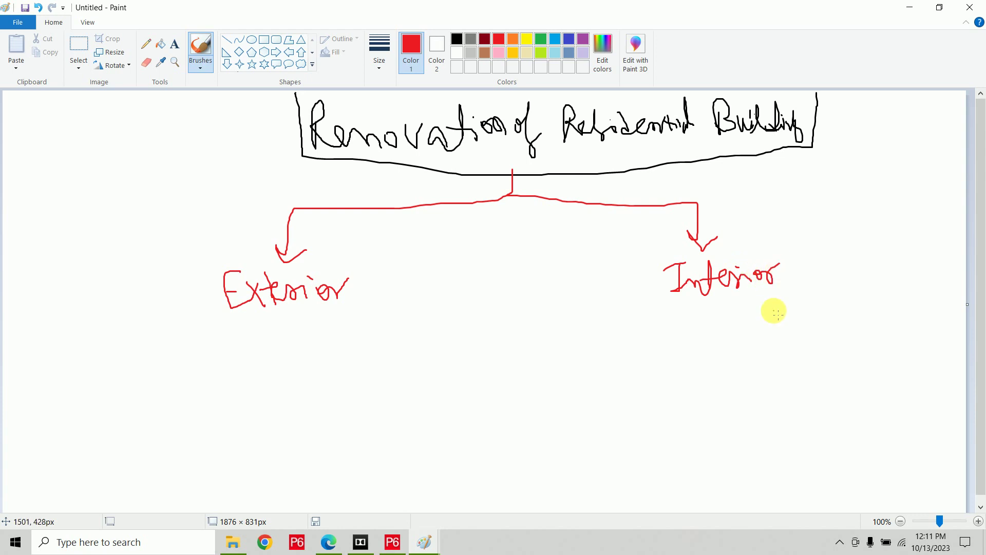
In indigo, draw a vertical divider and branch Exterior into Landscape and Painting.
{"action": "left_click", "coordinate": [572, 44]}
{"action": "left_click_drag", "start_coordinate": [503, 253], "coordinate": [503, 525]}
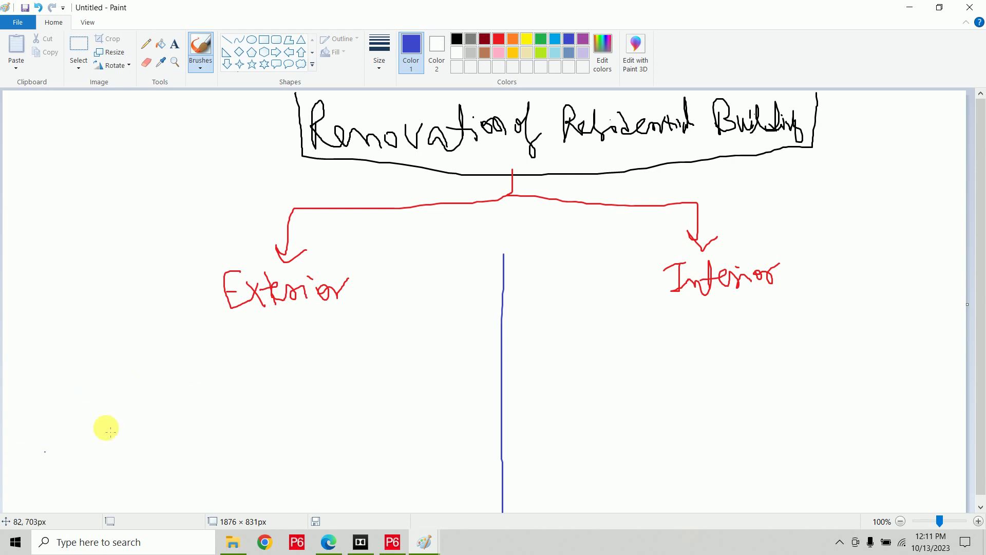
{"action": "mouse_move", "coordinate": [261, 323]}
{"action": "left_mouse_down"}
{"action": "mouse_move", "coordinate": [180, 346]}
{"action": "mouse_move", "coordinate": [171, 374]}
{"action": "mouse_move", "coordinate": [186, 372]}
{"action": "left_mouse_up"}
{"action": "mouse_move", "coordinate": [246, 339]}
{"action": "left_mouse_down"}
{"action": "mouse_move", "coordinate": [315, 334]}
{"action": "mouse_move", "coordinate": [326, 366]}
{"action": "mouse_move", "coordinate": [344, 361]}
{"action": "left_mouse_up"}
{"action": "mouse_move", "coordinate": [135, 392]}
{"action": "left_mouse_down"}
{"action": "mouse_move", "coordinate": [145, 414]}
{"action": "mouse_move", "coordinate": [159, 403]}
{"action": "mouse_move", "coordinate": [234, 403]}
{"action": "left_mouse_up"}
{"action": "mouse_move", "coordinate": [331, 382]}
{"action": "left_mouse_down"}
{"action": "mouse_move", "coordinate": [328, 399]}
{"action": "mouse_move", "coordinate": [330, 389]}
{"action": "mouse_move", "coordinate": [398, 379]}
{"action": "mouse_move", "coordinate": [400, 398]}
{"action": "mouse_move", "coordinate": [409, 385]}
{"action": "left_mouse_up"}
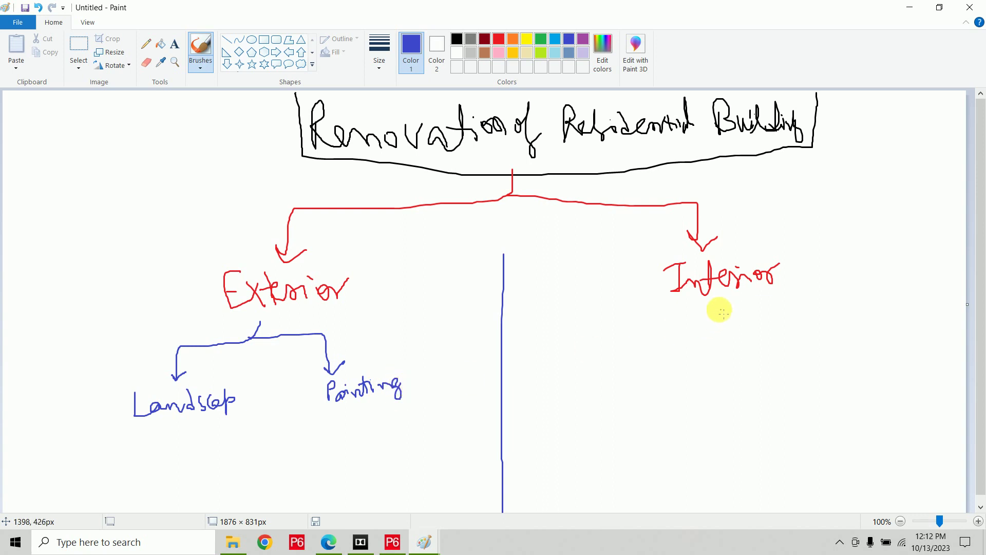
Branch Interior into Furniture and Finishes, and add an arrow labelled Project beside the title.
{"action": "mouse_move", "coordinate": [715, 307]}
{"action": "left_mouse_down"}
{"action": "mouse_move", "coordinate": [688, 326]}
{"action": "mouse_move", "coordinate": [618, 344]}
{"action": "mouse_move", "coordinate": [614, 357]}
{"action": "mouse_move", "coordinate": [629, 354]}
{"action": "left_mouse_up"}
{"action": "mouse_move", "coordinate": [714, 322]}
{"action": "left_mouse_down"}
{"action": "mouse_move", "coordinate": [781, 331]}
{"action": "mouse_move", "coordinate": [781, 344]}
{"action": "mouse_move", "coordinate": [799, 339]}
{"action": "left_mouse_up"}
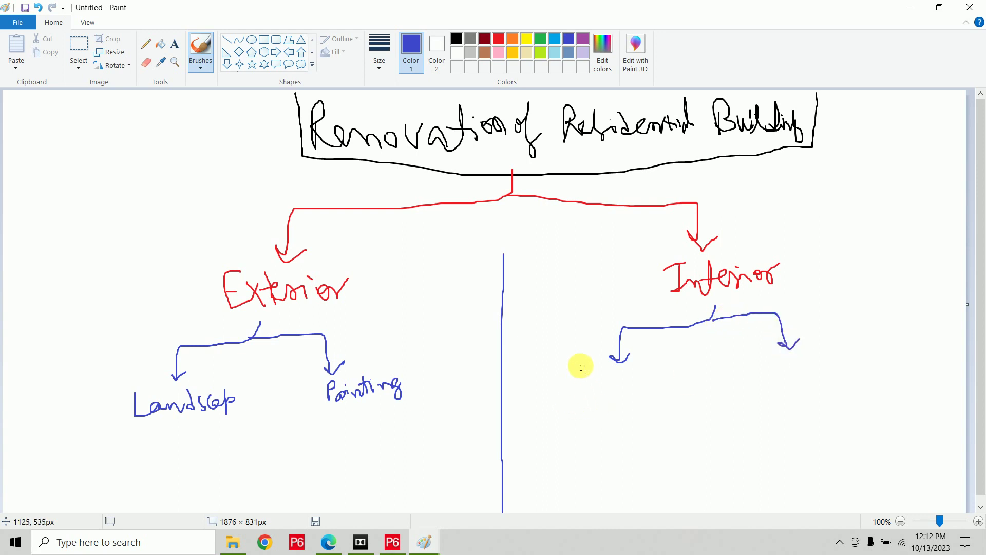
{"action": "mouse_move", "coordinate": [579, 365]}
{"action": "left_mouse_down"}
{"action": "mouse_move", "coordinate": [571, 389]}
{"action": "mouse_move", "coordinate": [606, 399]}
{"action": "mouse_move", "coordinate": [621, 381]}
{"action": "mouse_move", "coordinate": [654, 383]}
{"action": "mouse_move", "coordinate": [670, 370]}
{"action": "left_mouse_up"}
{"action": "mouse_move", "coordinate": [775, 355]}
{"action": "left_mouse_down"}
{"action": "mouse_move", "coordinate": [772, 368]}
{"action": "mouse_move", "coordinate": [817, 375]}
{"action": "mouse_move", "coordinate": [826, 365]}
{"action": "mouse_move", "coordinate": [861, 378]}
{"action": "left_mouse_up"}
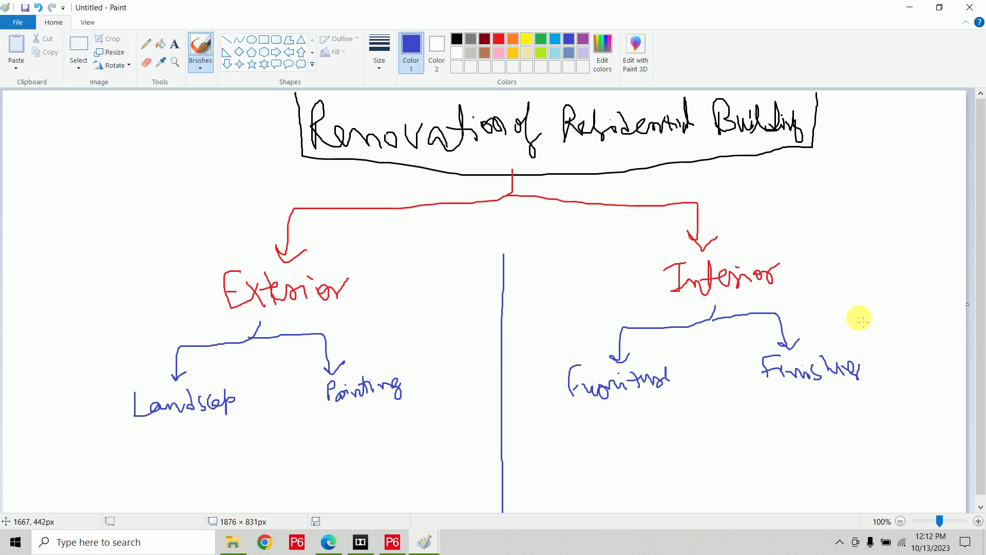
{"action": "mouse_move", "coordinate": [820, 122]}
{"action": "left_mouse_down"}
{"action": "mouse_move", "coordinate": [839, 127]}
{"action": "mouse_move", "coordinate": [855, 102]}
{"action": "mouse_move", "coordinate": [894, 140]}
{"action": "mouse_move", "coordinate": [898, 128]}
{"action": "mouse_move", "coordinate": [898, 151]}
{"action": "mouse_move", "coordinate": [942, 127]}
{"action": "left_mouse_up"}
In green, bracket Interior as WBS Level-1 and Finishes as WBS Level-2.
{"action": "left_click", "coordinate": [541, 42]}
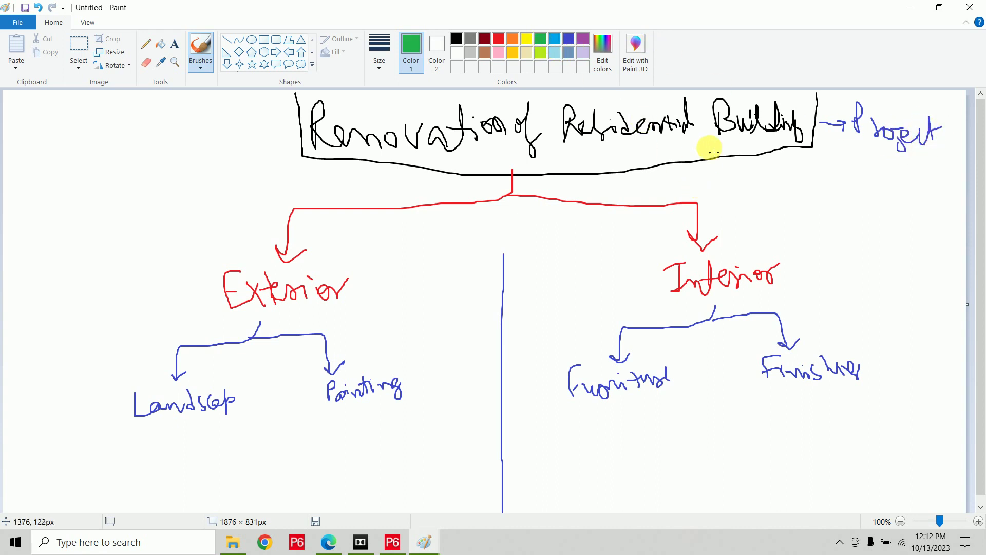
{"action": "left_click_drag", "start_coordinate": [786, 240], "coordinate": [785, 302]}
{"action": "mouse_move", "coordinate": [818, 248]}
{"action": "left_mouse_down"}
{"action": "mouse_move", "coordinate": [822, 268]}
{"action": "mouse_move", "coordinate": [835, 248]}
{"action": "mouse_move", "coordinate": [854, 260]}
{"action": "mouse_move", "coordinate": [869, 250]}
{"action": "mouse_move", "coordinate": [869, 267]}
{"action": "left_mouse_up"}
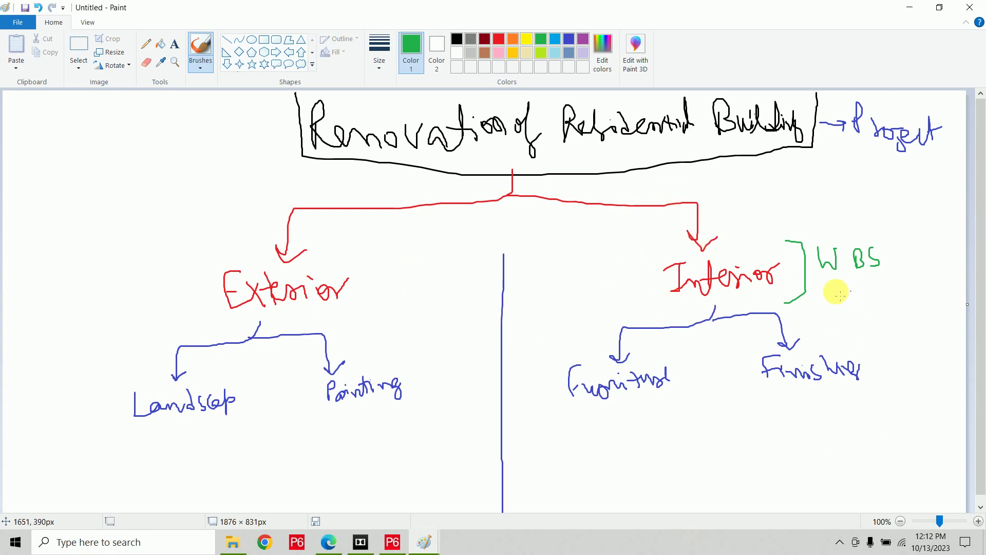
{"action": "mouse_move", "coordinate": [823, 285]}
{"action": "left_mouse_down"}
{"action": "mouse_move", "coordinate": [822, 304]}
{"action": "mouse_move", "coordinate": [866, 288]}
{"action": "mouse_move", "coordinate": [912, 304]}
{"action": "left_mouse_up"}
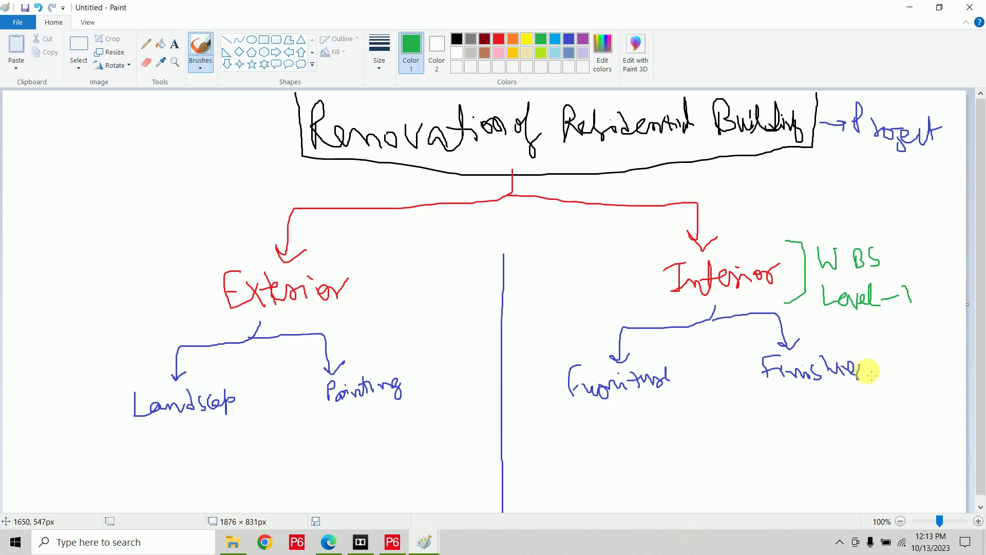
{"action": "mouse_move", "coordinate": [852, 341]}
{"action": "left_mouse_down"}
{"action": "mouse_move", "coordinate": [870, 370]}
{"action": "mouse_move", "coordinate": [859, 416]}
{"action": "left_mouse_up"}
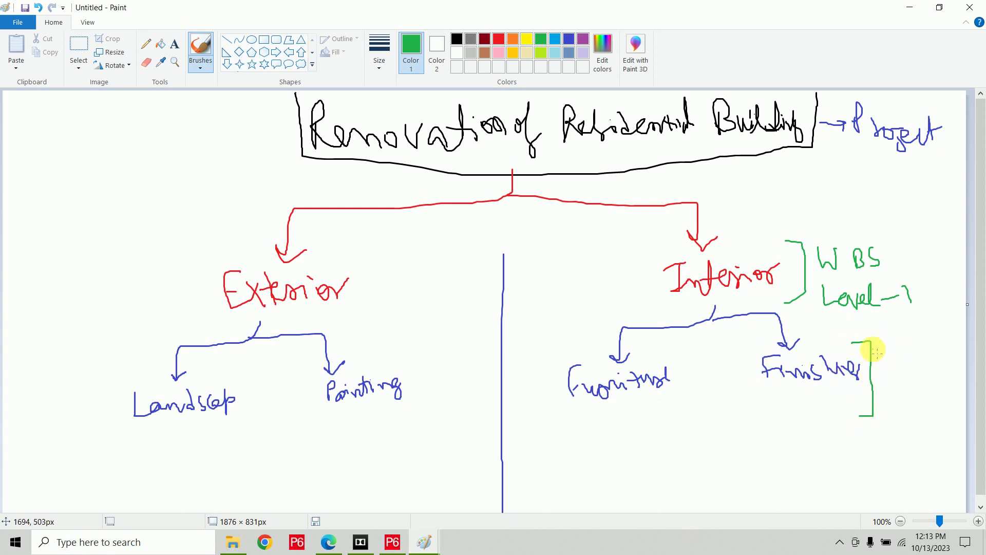
{"action": "mouse_move", "coordinate": [888, 354]}
{"action": "left_mouse_down"}
{"action": "mouse_move", "coordinate": [924, 352]}
{"action": "mouse_move", "coordinate": [887, 399]}
{"action": "mouse_move", "coordinate": [934, 383]}
{"action": "mouse_move", "coordinate": [948, 397]}
{"action": "left_mouse_up"}
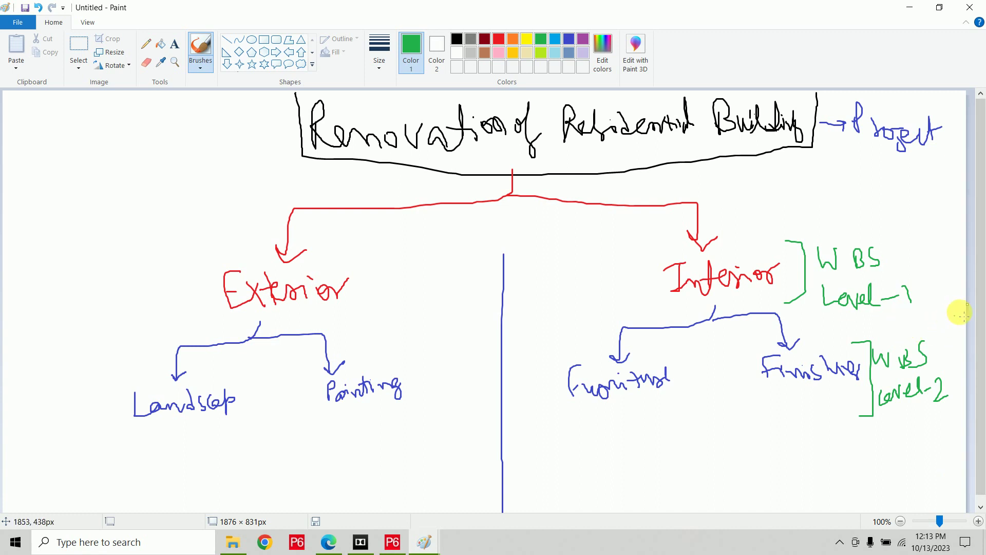
Enlarge the canvas to 918 px tall.
{"action": "left_click_drag", "start_coordinate": [980, 305], "coordinate": [982, 331]}
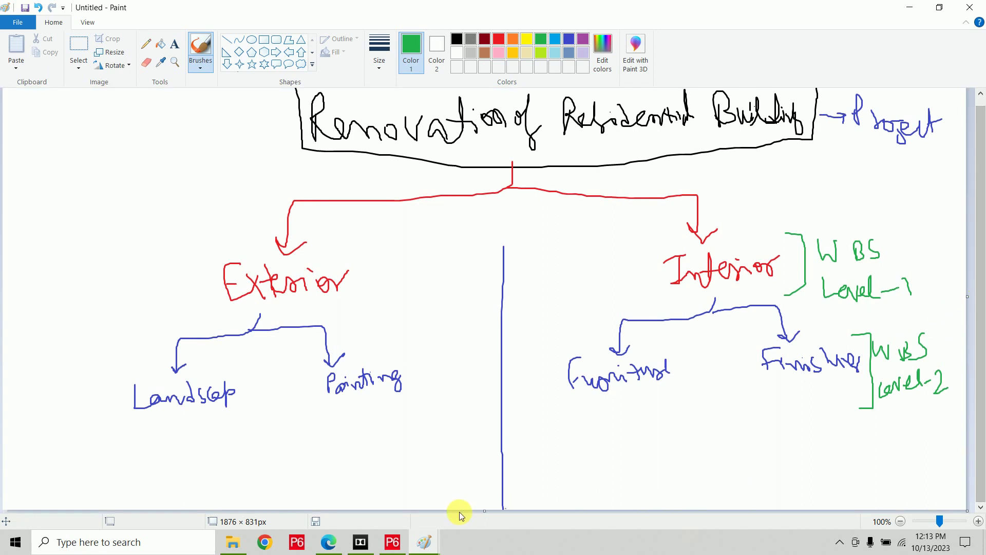
{"action": "left_click_drag", "start_coordinate": [487, 513], "coordinate": [486, 554]}
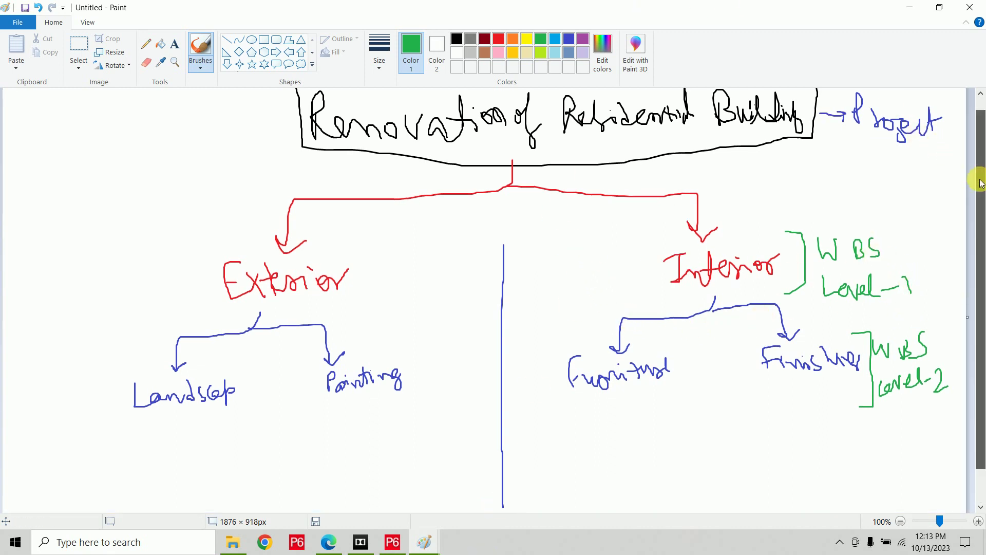
{"action": "scroll", "coordinate": [980, 326], "scroll_direction": "down", "scroll_amount": 1}
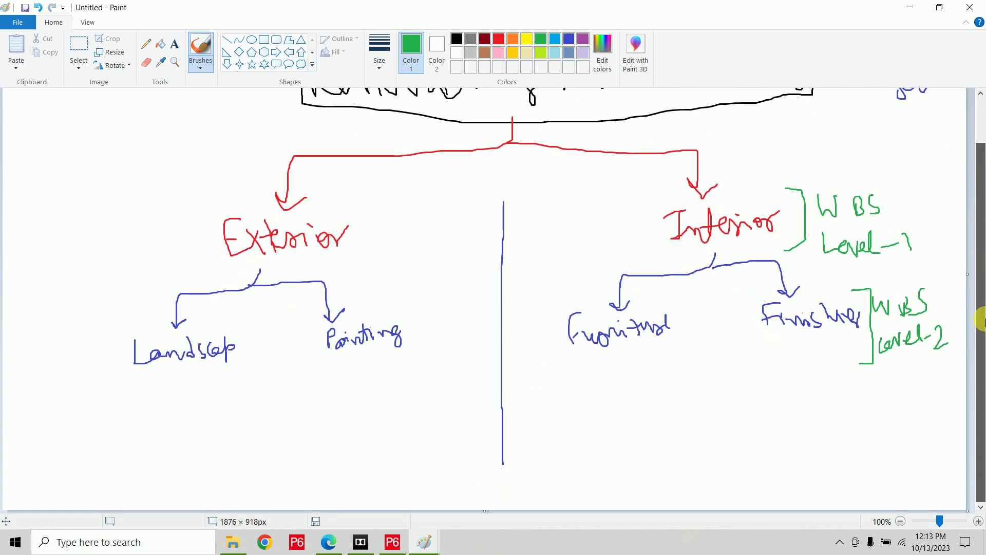
In dark red, draw an arrow down from Landscape and write the circled item 1, Remove old tiles.
{"action": "left_click", "coordinate": [485, 39]}
{"action": "left_click_drag", "start_coordinate": [170, 369], "coordinate": [168, 394]}
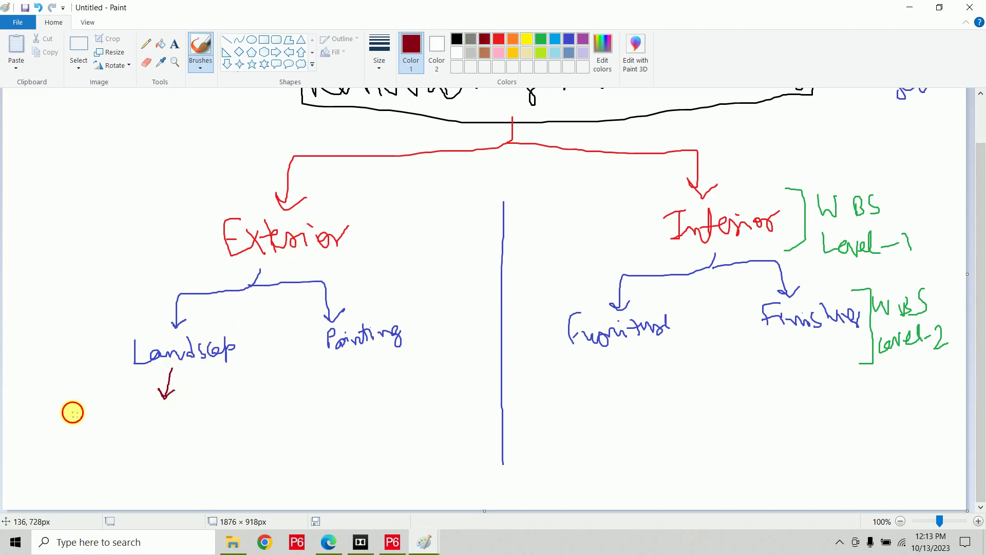
{"action": "mouse_move", "coordinate": [73, 423]}
{"action": "left_mouse_down"}
{"action": "mouse_move", "coordinate": [62, 406]}
{"action": "mouse_move", "coordinate": [99, 408]}
{"action": "mouse_move", "coordinate": [110, 435]}
{"action": "mouse_move", "coordinate": [107, 422]}
{"action": "mouse_move", "coordinate": [128, 436]}
{"action": "mouse_move", "coordinate": [116, 436]}
{"action": "mouse_move", "coordinate": [146, 427]}
{"action": "mouse_move", "coordinate": [159, 410]}
{"action": "mouse_move", "coordinate": [226, 424]}
{"action": "left_mouse_up"}
{"action": "left_click_drag", "start_coordinate": [229, 428], "coordinate": [243, 425]}
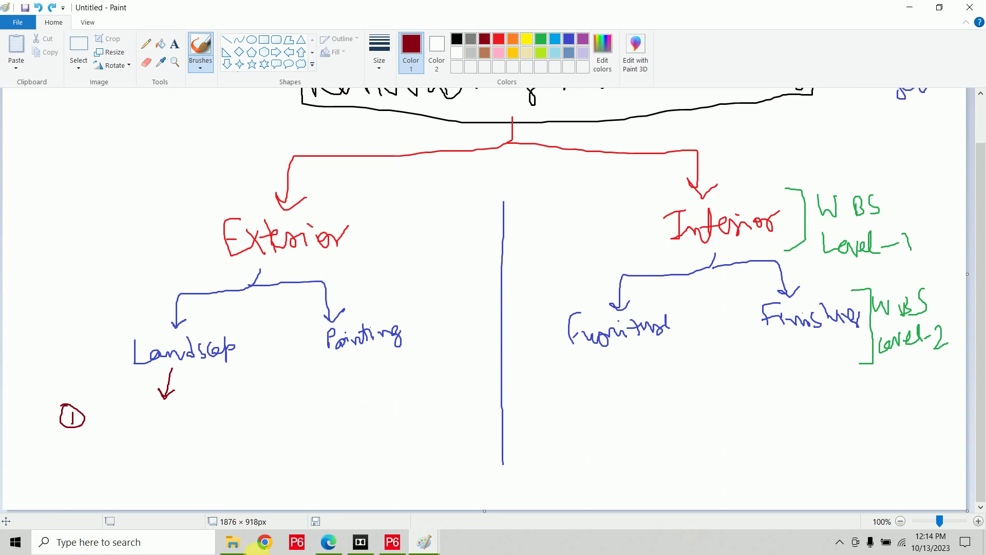
{"action": "mouse_move", "coordinate": [105, 422]}
{"action": "left_mouse_down"}
{"action": "mouse_move", "coordinate": [113, 401]}
{"action": "mouse_move", "coordinate": [220, 425]}
{"action": "mouse_move", "coordinate": [214, 414]}
{"action": "mouse_move", "coordinate": [232, 406]}
{"action": "mouse_move", "coordinate": [273, 407]}
{"action": "mouse_move", "coordinate": [285, 422]}
{"action": "mouse_move", "coordinate": [306, 409]}
{"action": "mouse_move", "coordinate": [310, 423]}
{"action": "left_mouse_up"}
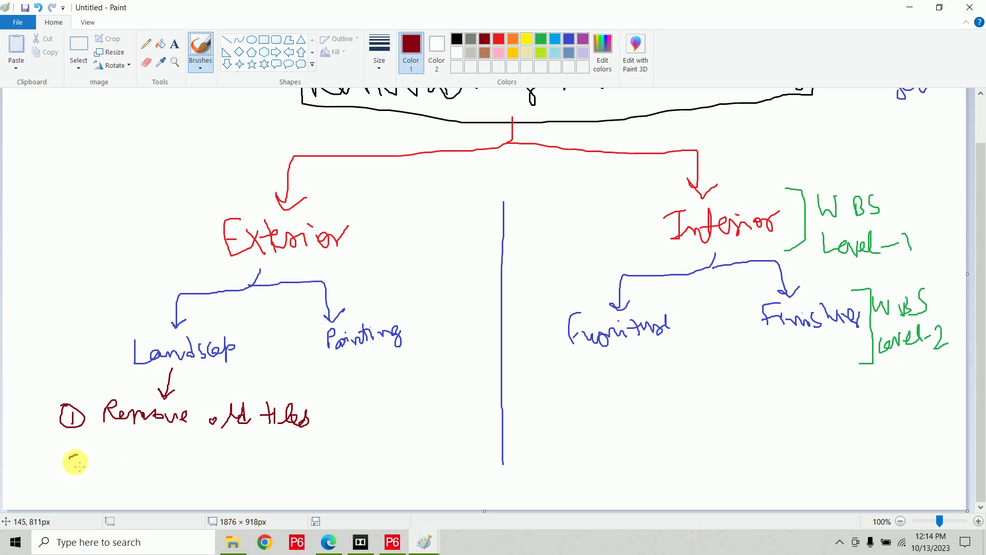
Add circled items 2 Levelling and 3 Lay New tiles, box Landscape, and label the list Activity.
{"action": "mouse_move", "coordinate": [75, 462]}
{"action": "left_mouse_down"}
{"action": "mouse_move", "coordinate": [156, 463]}
{"action": "mouse_move", "coordinate": [164, 441]}
{"action": "mouse_move", "coordinate": [182, 438]}
{"action": "mouse_move", "coordinate": [186, 452]}
{"action": "mouse_move", "coordinate": [213, 447]}
{"action": "mouse_move", "coordinate": [209, 469]}
{"action": "mouse_move", "coordinate": [221, 462]}
{"action": "left_mouse_up"}
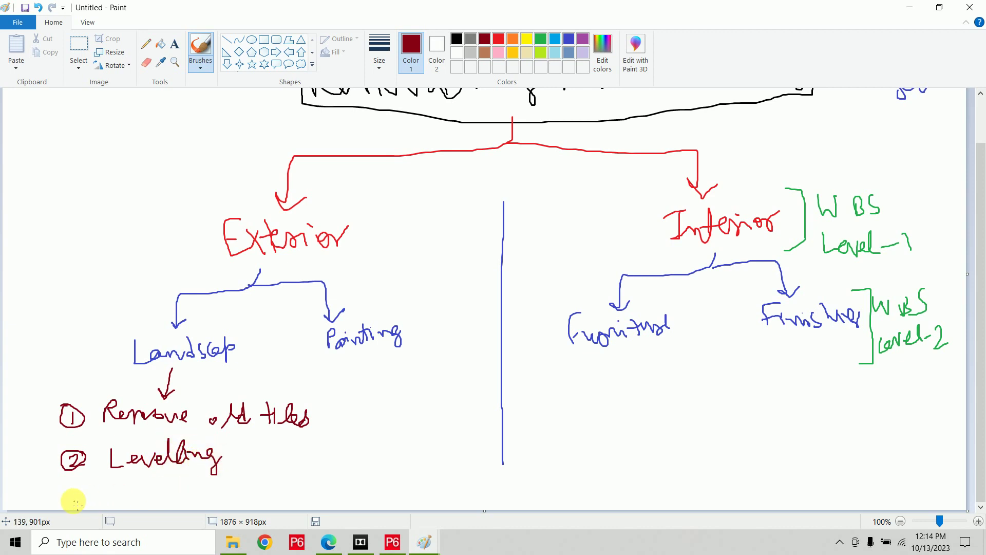
{"action": "mouse_move", "coordinate": [73, 501]}
{"action": "left_mouse_down"}
{"action": "mouse_move", "coordinate": [93, 488]}
{"action": "mouse_move", "coordinate": [77, 485]}
{"action": "mouse_move", "coordinate": [121, 480]}
{"action": "mouse_move", "coordinate": [166, 508]}
{"action": "mouse_move", "coordinate": [183, 496]}
{"action": "mouse_move", "coordinate": [257, 492]}
{"action": "mouse_move", "coordinate": [274, 477]}
{"action": "mouse_move", "coordinate": [281, 494]}
{"action": "left_mouse_up"}
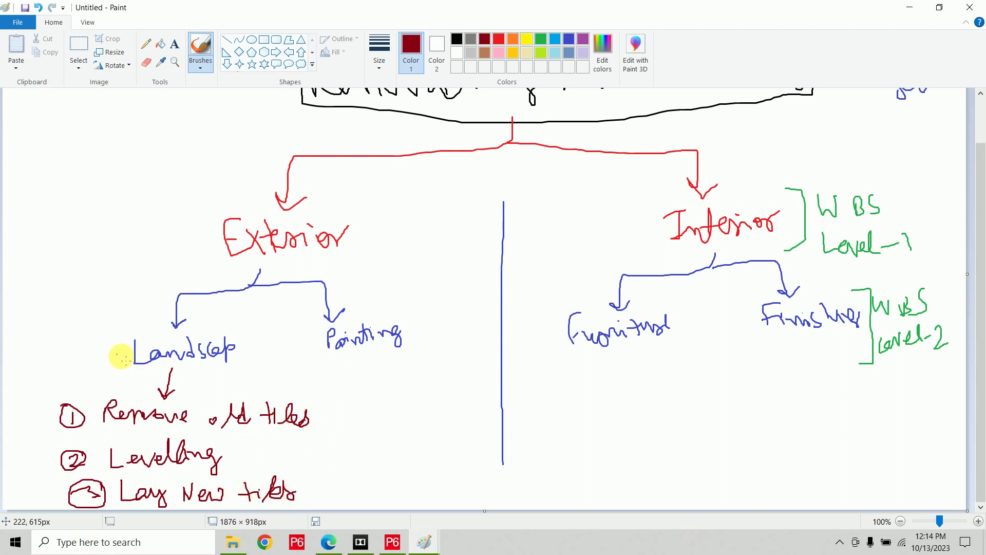
{"action": "mouse_move", "coordinate": [131, 370]}
{"action": "left_mouse_down"}
{"action": "mouse_move", "coordinate": [236, 369]}
{"action": "mouse_move", "coordinate": [224, 333]}
{"action": "mouse_move", "coordinate": [132, 330]}
{"action": "mouse_move", "coordinate": [139, 374]}
{"action": "mouse_move", "coordinate": [107, 351]}
{"action": "mouse_move", "coordinate": [103, 392]}
{"action": "mouse_move", "coordinate": [53, 396]}
{"action": "mouse_move", "coordinate": [62, 511]}
{"action": "left_mouse_up"}
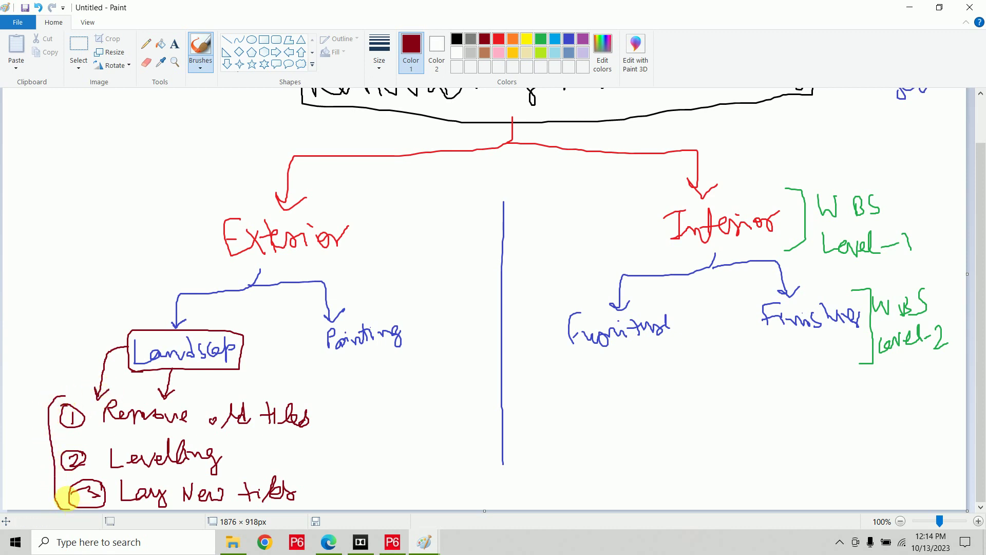
{"action": "mouse_move", "coordinate": [14, 411]}
{"action": "left_mouse_down"}
{"action": "mouse_move", "coordinate": [37, 393]}
{"action": "mouse_move", "coordinate": [49, 403]}
{"action": "mouse_move", "coordinate": [51, 378]}
{"action": "mouse_move", "coordinate": [71, 392]}
{"action": "mouse_move", "coordinate": [57, 416]}
{"action": "mouse_move", "coordinate": [78, 389]}
{"action": "left_mouse_up"}
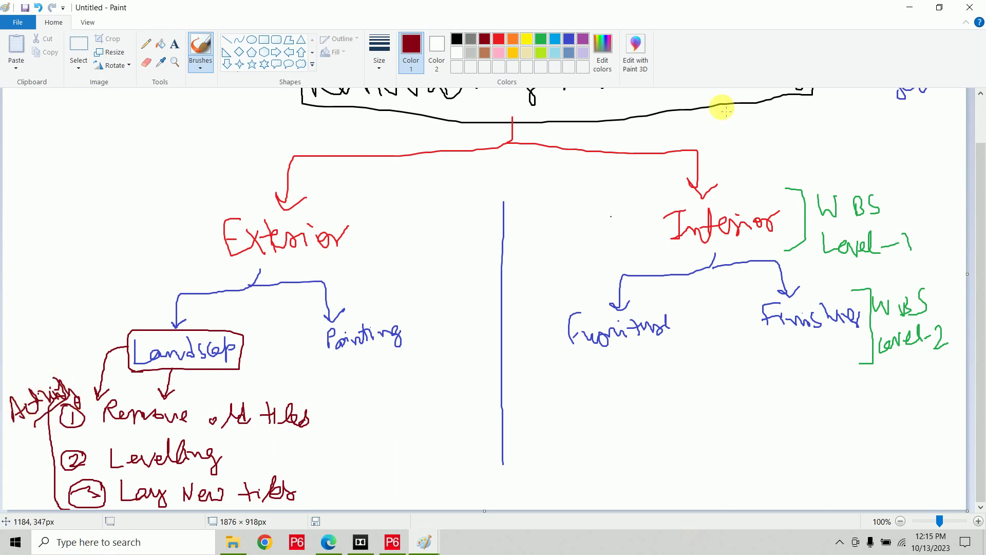
In green, write durations 3d, 5d and 8d with arrows after the three Landscape activities.
{"action": "left_click", "coordinate": [539, 41]}
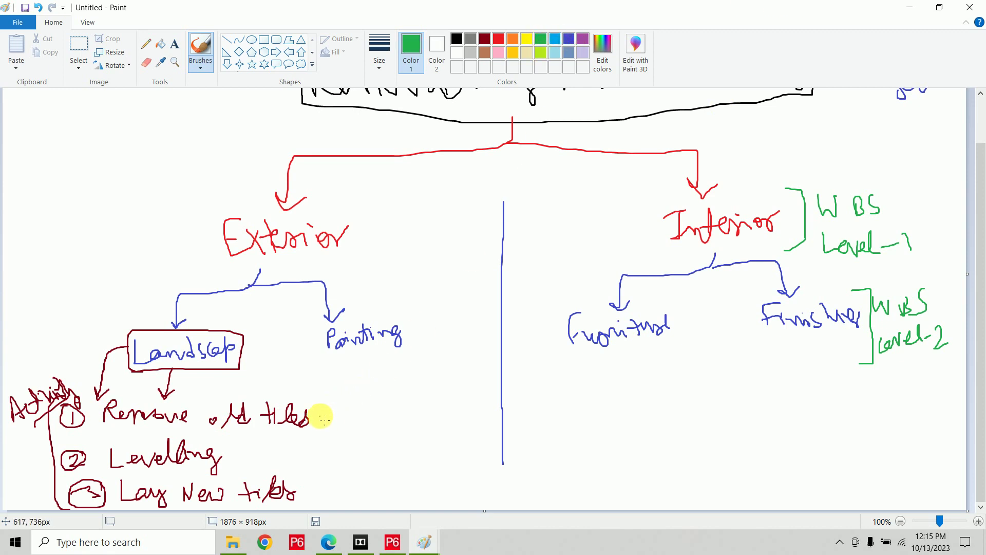
{"action": "mouse_move", "coordinate": [321, 410]}
{"action": "left_mouse_down"}
{"action": "mouse_move", "coordinate": [357, 419]}
{"action": "mouse_move", "coordinate": [390, 407]}
{"action": "mouse_move", "coordinate": [385, 418]}
{"action": "mouse_move", "coordinate": [398, 420]}
{"action": "left_mouse_up"}
{"action": "mouse_move", "coordinate": [259, 454]}
{"action": "left_mouse_down"}
{"action": "mouse_move", "coordinate": [322, 461]}
{"action": "mouse_move", "coordinate": [356, 445]}
{"action": "mouse_move", "coordinate": [356, 457]}
{"action": "left_mouse_up"}
{"action": "left_click_drag", "start_coordinate": [377, 440], "coordinate": [387, 455]}
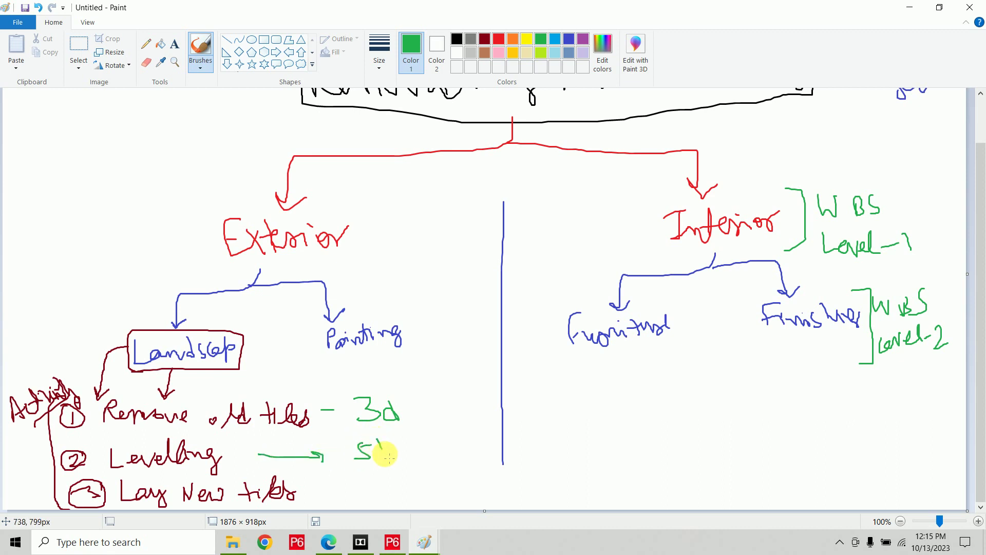
{"action": "mouse_move", "coordinate": [310, 492]}
{"action": "left_mouse_down"}
{"action": "mouse_move", "coordinate": [353, 496]}
{"action": "mouse_move", "coordinate": [386, 480]}
{"action": "mouse_move", "coordinate": [411, 494]}
{"action": "left_mouse_up"}
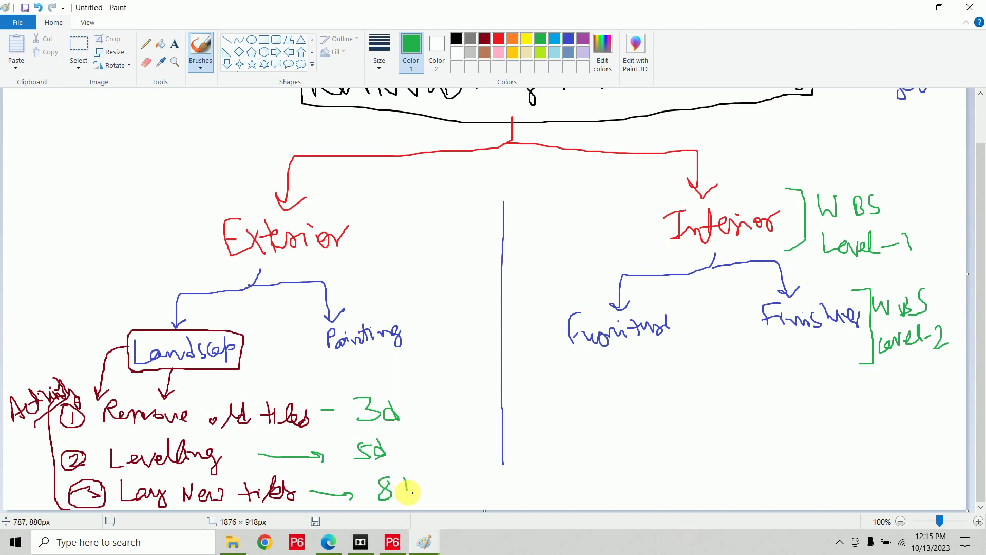
In purple, chain the durations with curved arrows, underline them, and write the 16d total beside Landscape.
{"action": "left_click", "coordinate": [583, 39]}
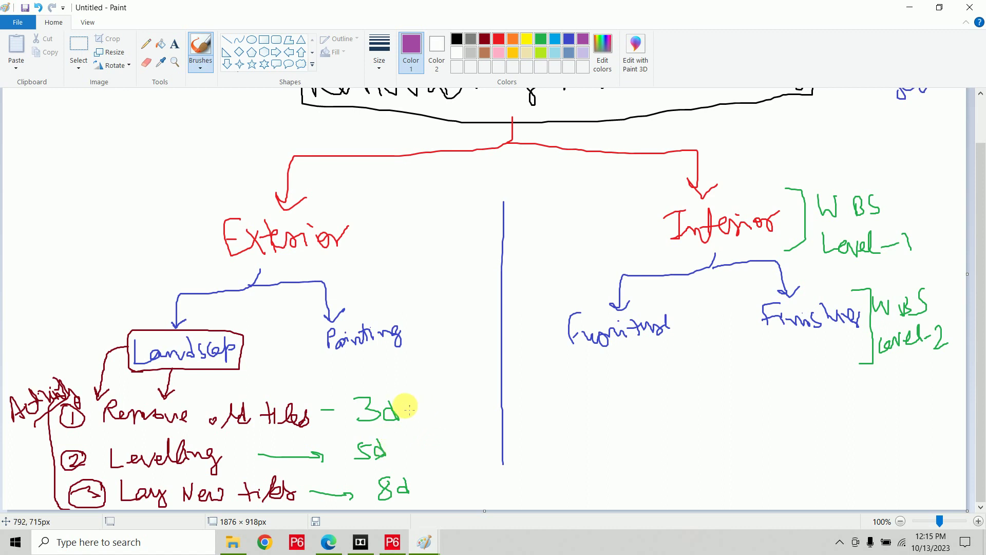
{"action": "mouse_move", "coordinate": [406, 404]}
{"action": "left_mouse_down"}
{"action": "mouse_move", "coordinate": [419, 407]}
{"action": "mouse_move", "coordinate": [405, 443]}
{"action": "left_mouse_up"}
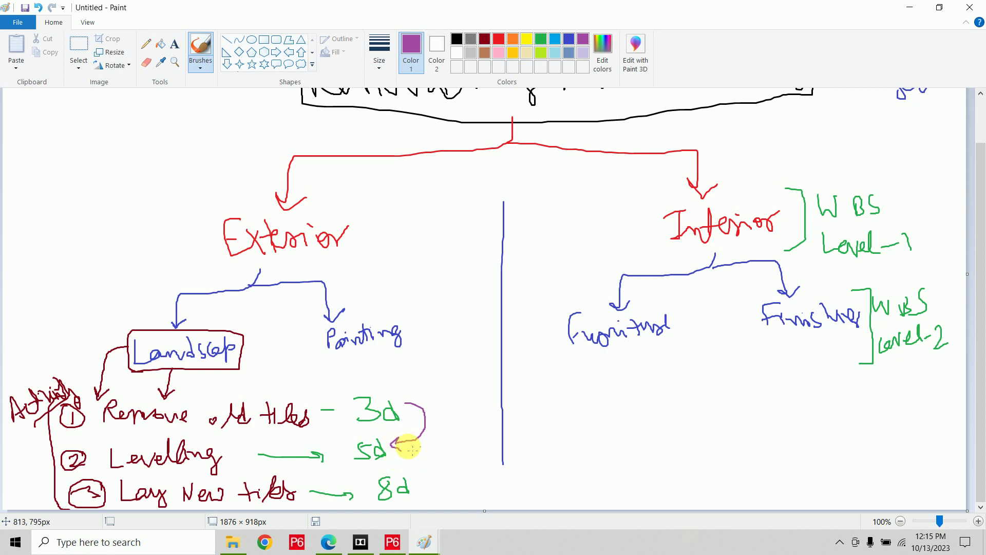
{"action": "left_click_drag", "start_coordinate": [429, 462], "coordinate": [425, 488]}
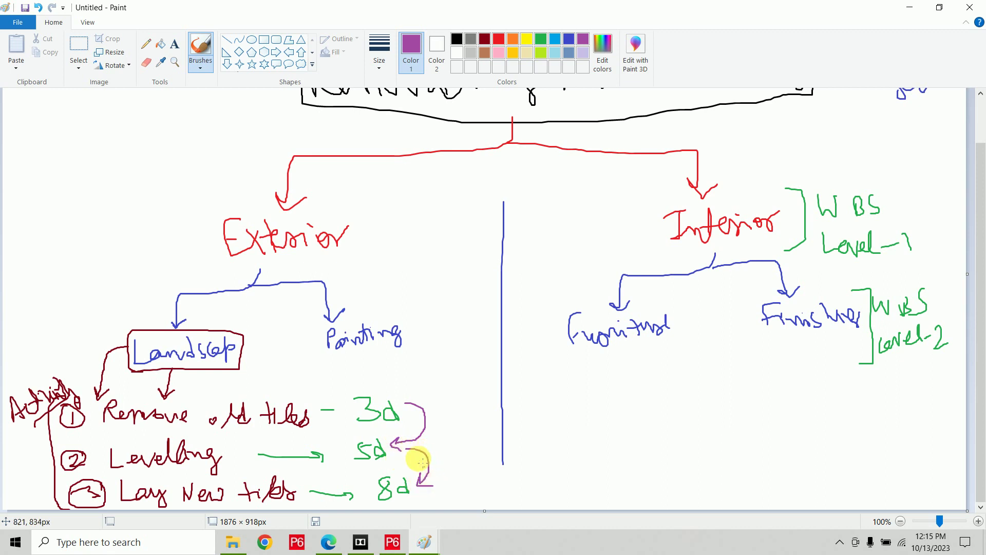
{"action": "left_click_drag", "start_coordinate": [370, 426], "coordinate": [393, 426]}
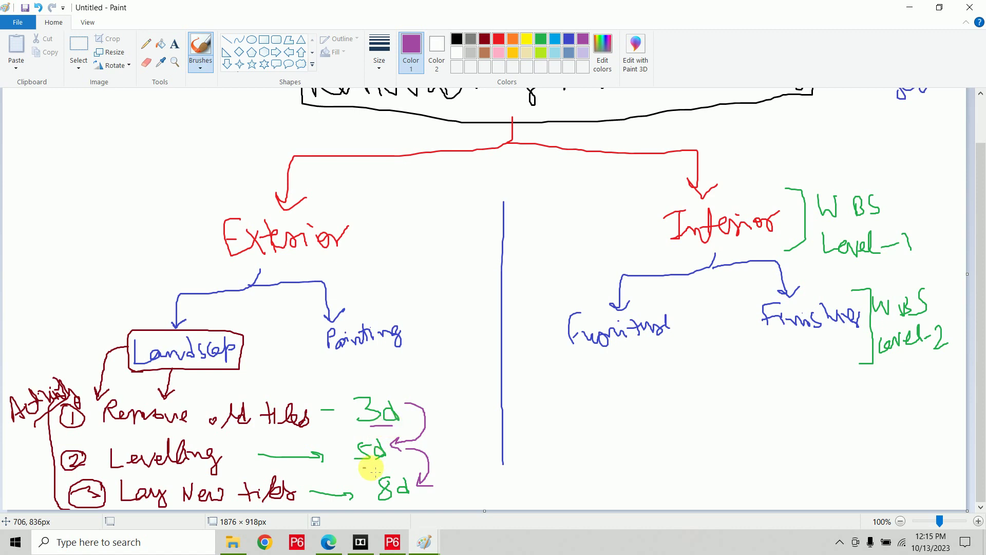
{"action": "left_click_drag", "start_coordinate": [363, 467], "coordinate": [386, 466]}
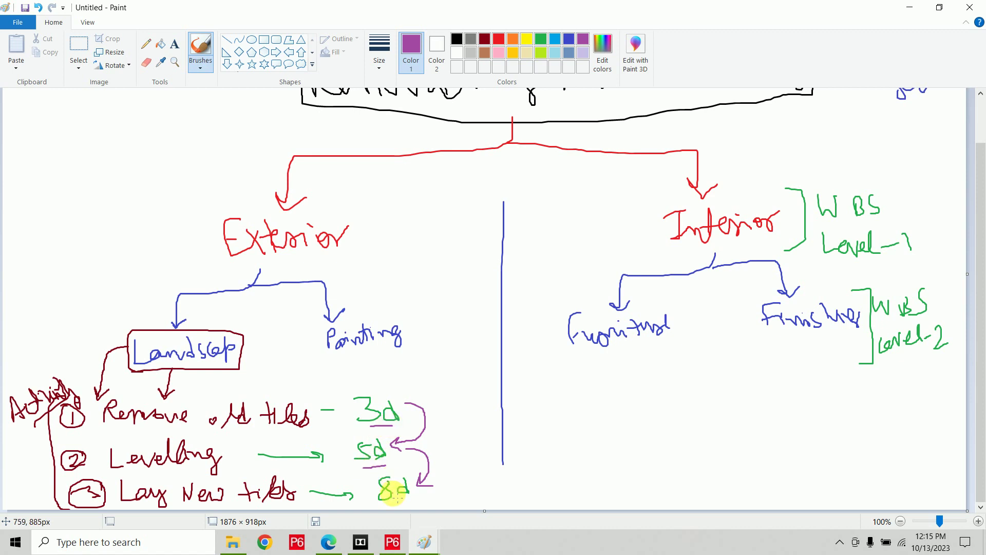
{"action": "mouse_move", "coordinate": [444, 438]}
{"action": "left_mouse_down"}
{"action": "mouse_move", "coordinate": [445, 459]}
{"action": "mouse_move", "coordinate": [465, 434]}
{"action": "mouse_move", "coordinate": [464, 445]}
{"action": "left_mouse_up"}
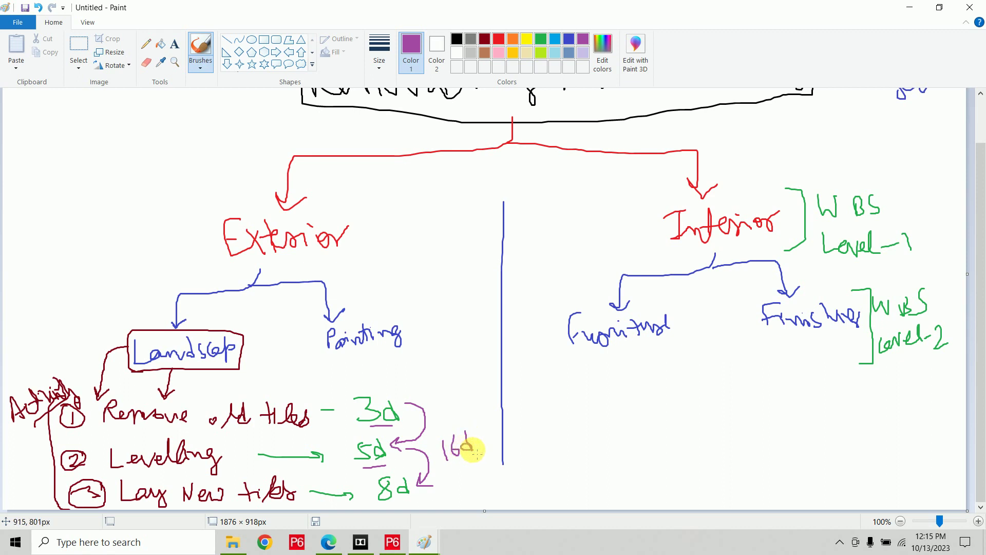
{"action": "mouse_move", "coordinate": [246, 365]}
{"action": "left_mouse_down"}
{"action": "mouse_move", "coordinate": [251, 379]}
{"action": "mouse_move", "coordinate": [266, 377]}
{"action": "left_mouse_up"}
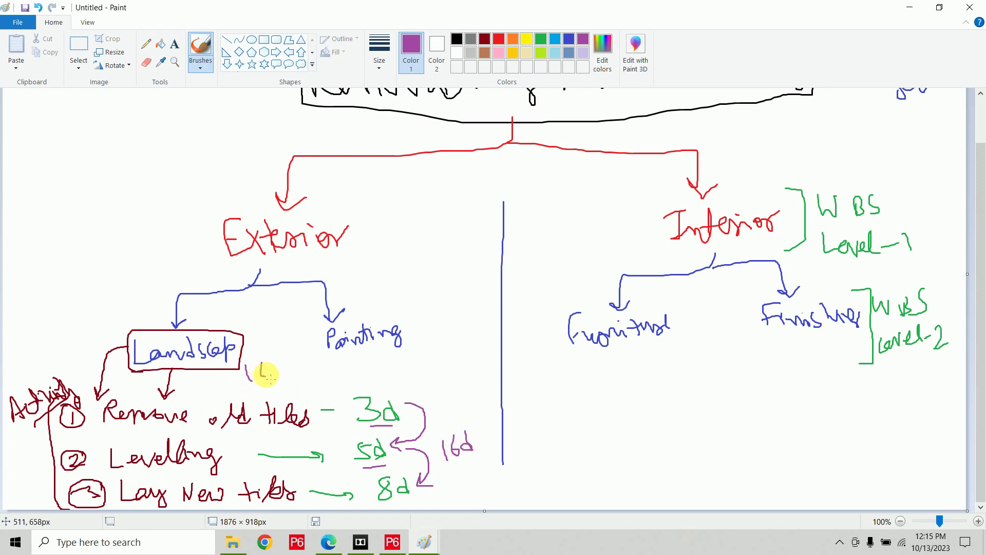
{"action": "left_click_drag", "start_coordinate": [276, 370], "coordinate": [285, 376]}
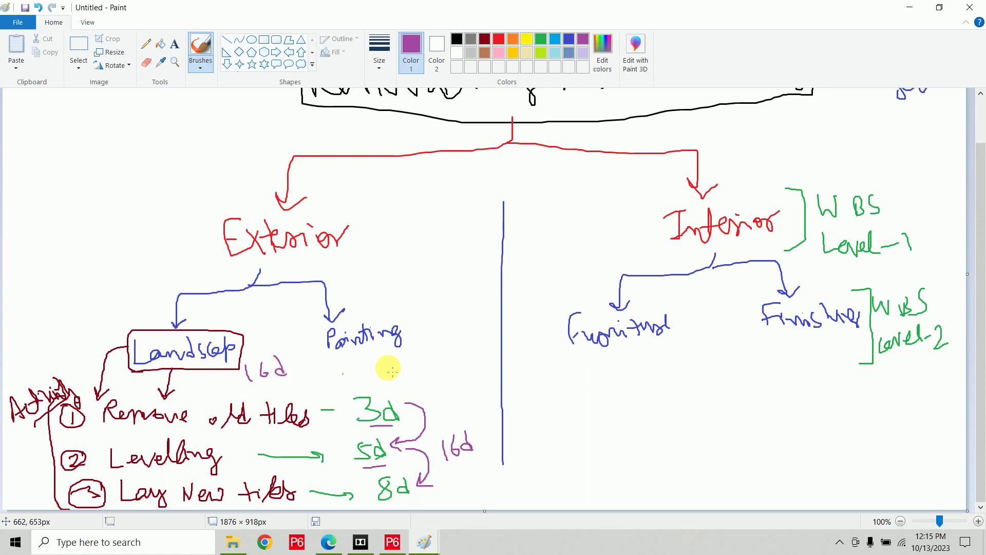
Write Painting 20d, furniture 16d, Finishes 25d and Exterior 36d, with a Landscape→Painting arrow.
{"action": "mouse_move", "coordinate": [421, 341]}
{"action": "left_mouse_down"}
{"action": "mouse_move", "coordinate": [431, 339]}
{"action": "mouse_move", "coordinate": [434, 354]}
{"action": "mouse_move", "coordinate": [462, 349]}
{"action": "left_mouse_up"}
{"action": "mouse_move", "coordinate": [649, 349]}
{"action": "left_mouse_down"}
{"action": "mouse_move", "coordinate": [649, 360]}
{"action": "mouse_move", "coordinate": [661, 352]}
{"action": "mouse_move", "coordinate": [680, 362]}
{"action": "left_mouse_up"}
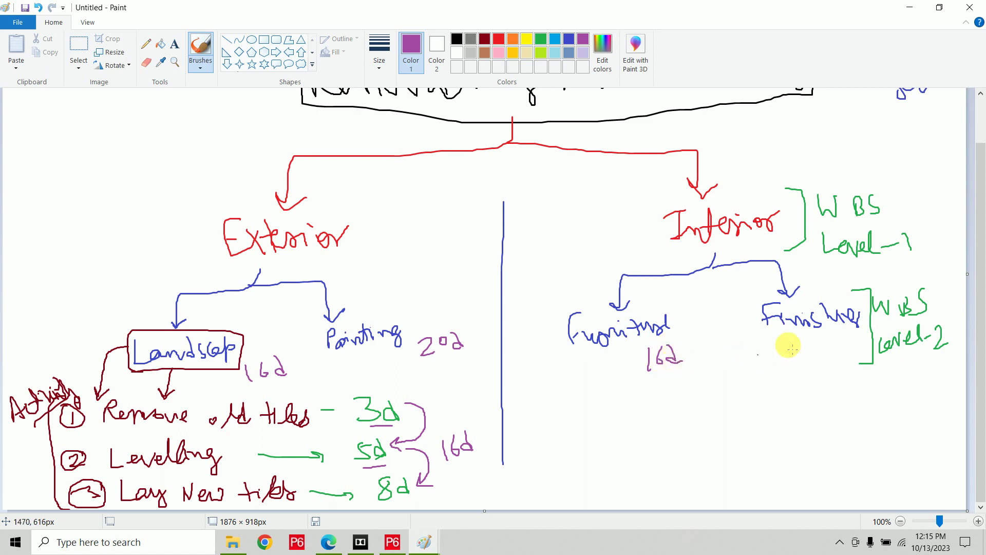
{"action": "mouse_move", "coordinate": [811, 345]}
{"action": "left_mouse_down"}
{"action": "mouse_move", "coordinate": [822, 358]}
{"action": "mouse_move", "coordinate": [832, 344]}
{"action": "mouse_move", "coordinate": [849, 355]}
{"action": "left_mouse_up"}
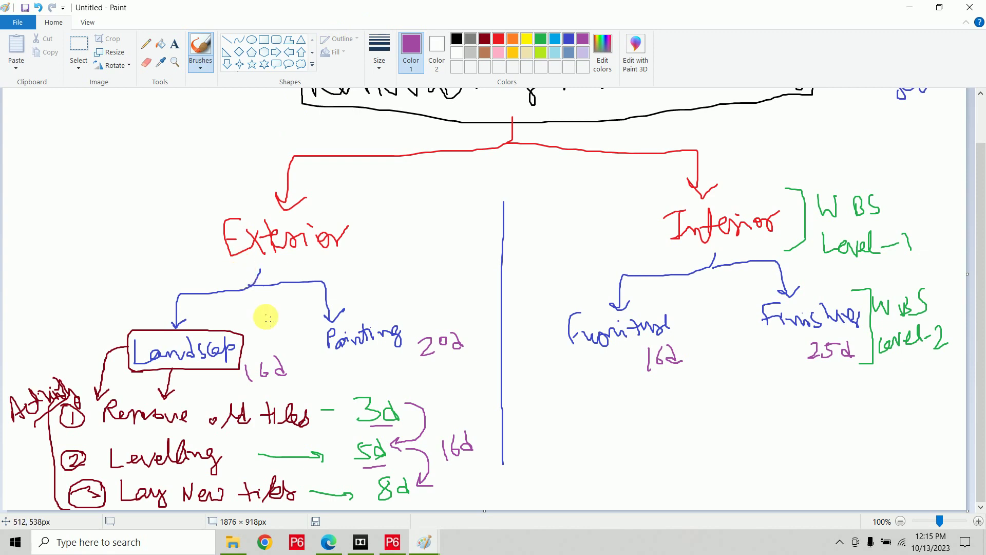
{"action": "mouse_move", "coordinate": [241, 334]}
{"action": "left_mouse_down"}
{"action": "mouse_move", "coordinate": [259, 320]}
{"action": "mouse_move", "coordinate": [322, 325]}
{"action": "left_mouse_up"}
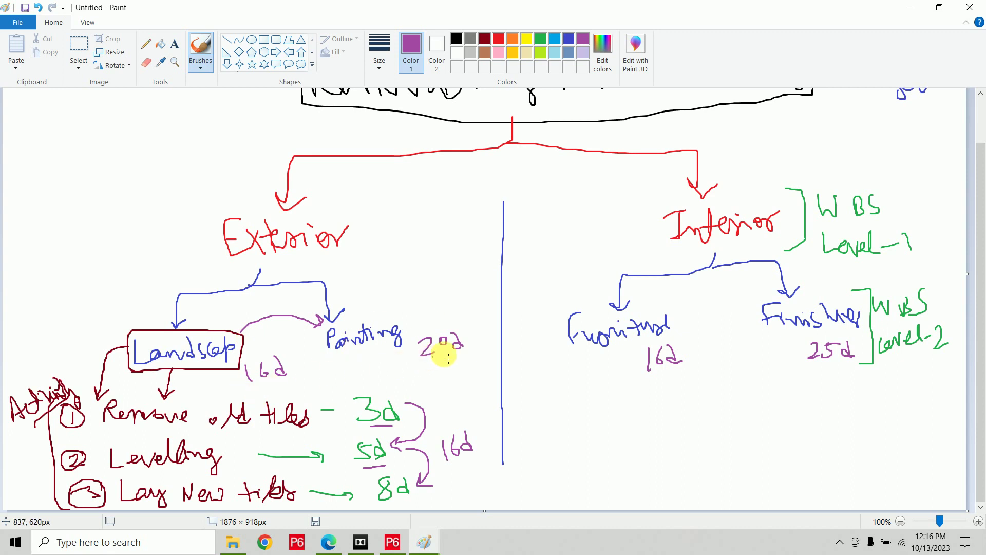
{"action": "mouse_move", "coordinate": [338, 255]}
{"action": "left_mouse_down"}
{"action": "mouse_move", "coordinate": [337, 270]}
{"action": "mouse_move", "coordinate": [374, 249]}
{"action": "mouse_move", "coordinate": [386, 268]}
{"action": "left_mouse_up"}
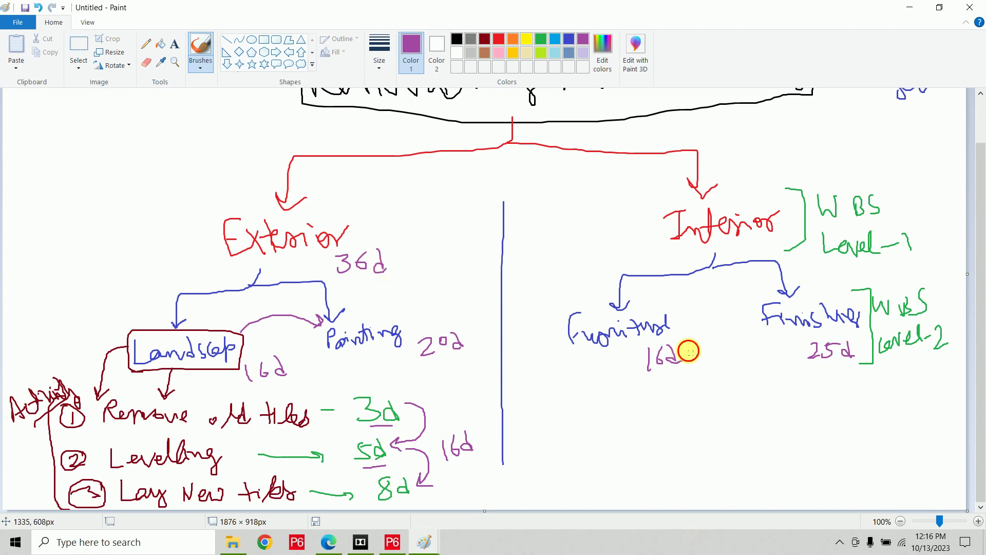
Draw an arrow from furniture to Finishes, underline its 25d, and write 25d under Interior.
{"action": "mouse_move", "coordinate": [689, 349]}
{"action": "left_mouse_down"}
{"action": "mouse_move", "coordinate": [694, 358]}
{"action": "mouse_move", "coordinate": [775, 351]}
{"action": "mouse_move", "coordinate": [760, 360]}
{"action": "left_mouse_up"}
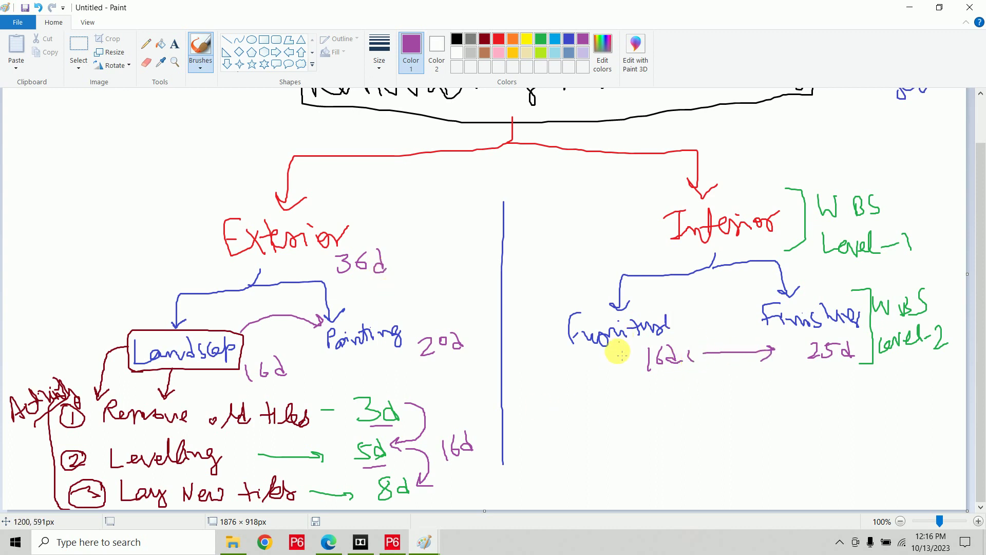
{"action": "left_click_drag", "start_coordinate": [818, 340], "coordinate": [841, 342]}
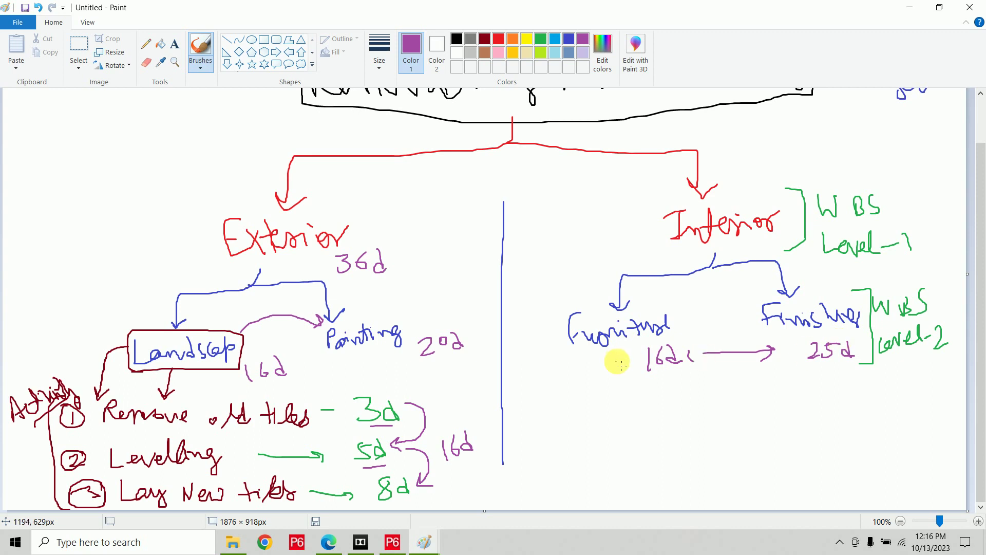
{"action": "left_click", "coordinate": [811, 366]}
{"action": "left_click_drag", "start_coordinate": [811, 366], "coordinate": [853, 358]}
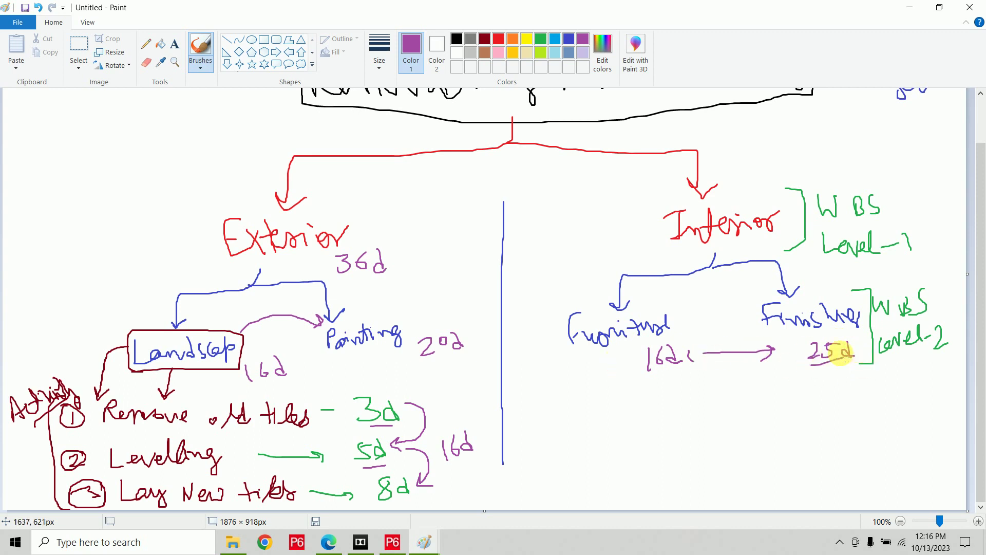
{"action": "mouse_move", "coordinate": [755, 253]}
{"action": "left_mouse_down"}
{"action": "mouse_move", "coordinate": [771, 230]}
{"action": "mouse_move", "coordinate": [779, 253]}
{"action": "left_mouse_up"}
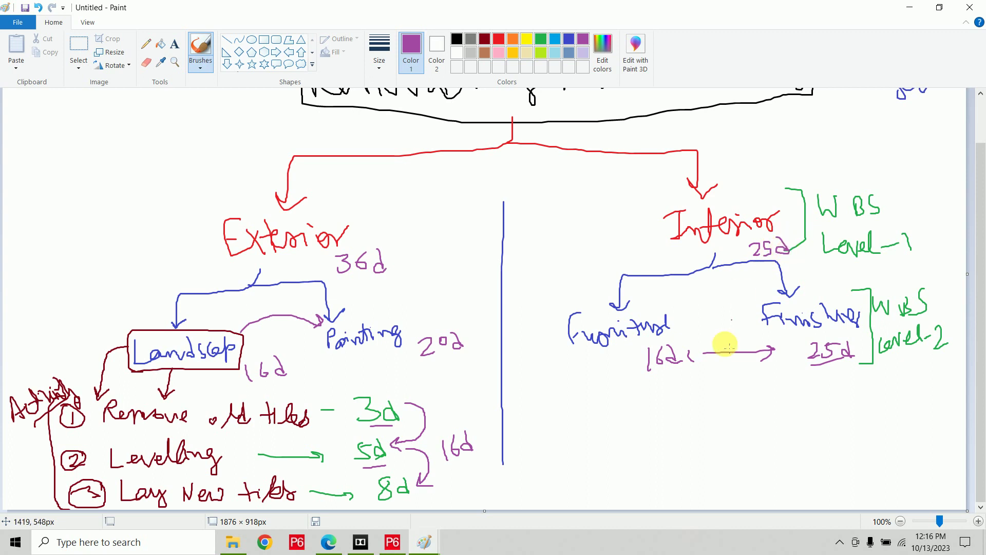
Underline Exterior's 36d and Interior's 25d, write a 36d project total, and arrow totals into Painting and Exterior.
{"action": "scroll", "coordinate": [717, 368], "scroll_direction": "up", "scroll_amount": 1}
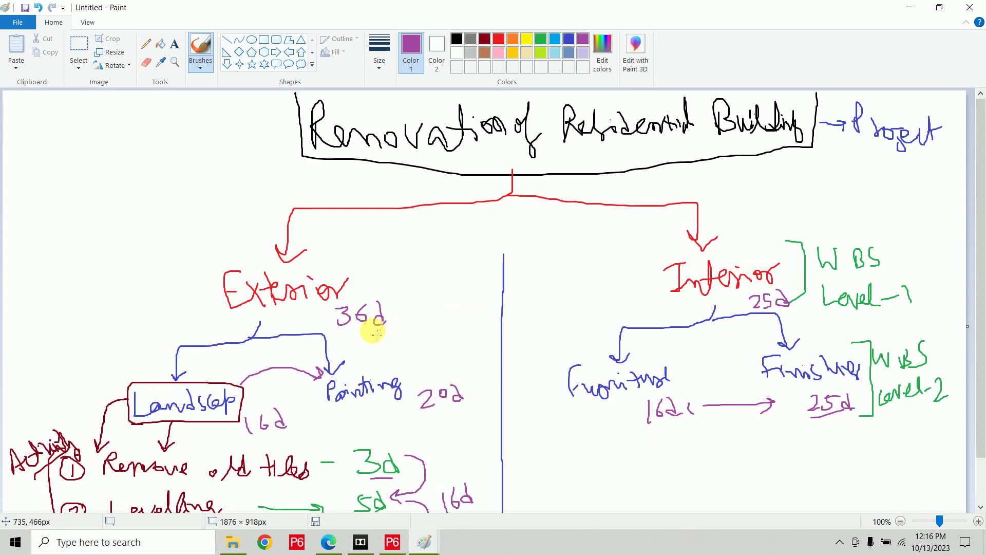
{"action": "left_click_drag", "start_coordinate": [344, 334], "coordinate": [386, 330]}
{"action": "left_click_drag", "start_coordinate": [740, 327], "coordinate": [806, 313]}
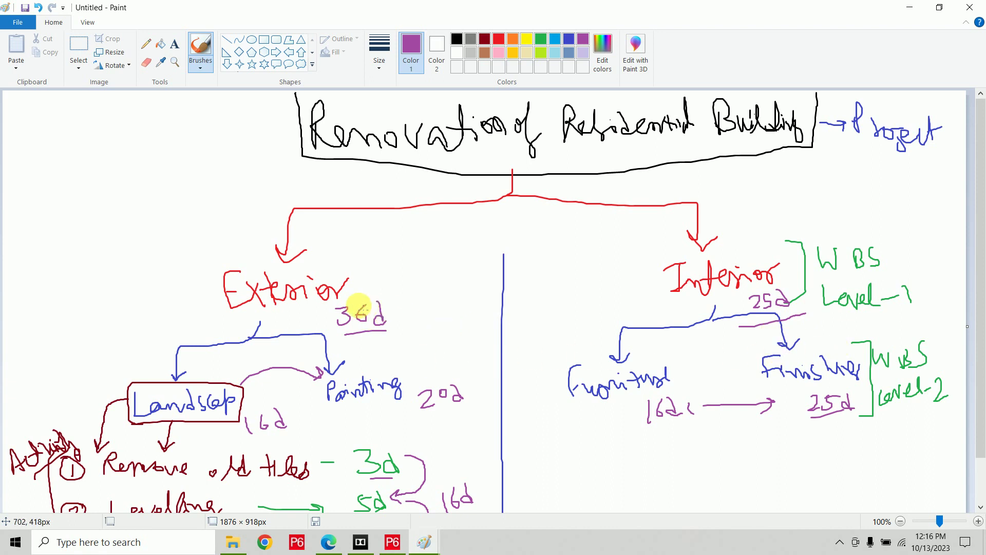
{"action": "mouse_move", "coordinate": [295, 167]}
{"action": "left_mouse_down"}
{"action": "mouse_move", "coordinate": [304, 172]}
{"action": "mouse_move", "coordinate": [297, 186]}
{"action": "mouse_move", "coordinate": [340, 184]}
{"action": "left_mouse_up"}
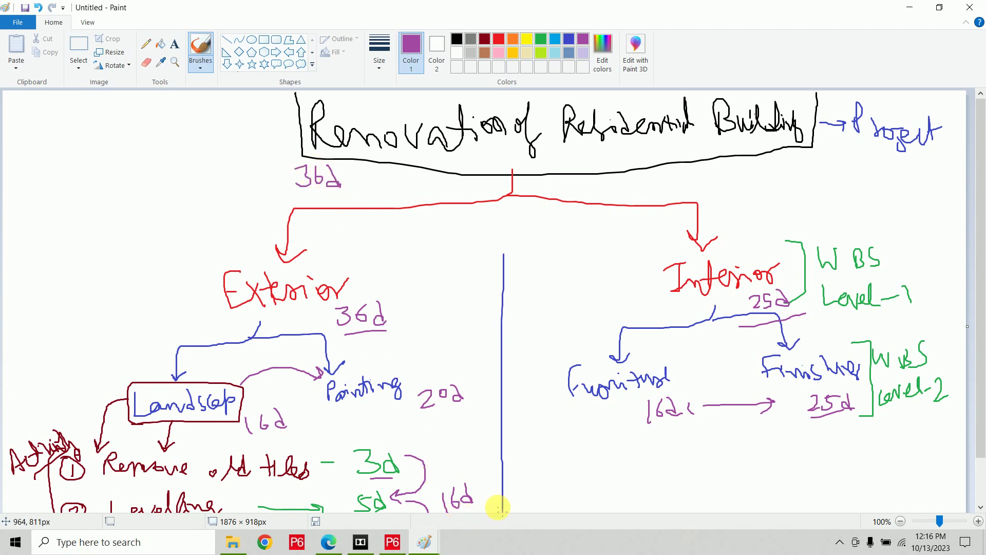
{"action": "mouse_move", "coordinate": [499, 505]}
{"action": "left_mouse_down"}
{"action": "mouse_move", "coordinate": [492, 434]}
{"action": "mouse_move", "coordinate": [464, 417]}
{"action": "mouse_move", "coordinate": [477, 414]}
{"action": "mouse_move", "coordinate": [462, 326]}
{"action": "mouse_move", "coordinate": [394, 302]}
{"action": "mouse_move", "coordinate": [414, 297]}
{"action": "left_mouse_up"}
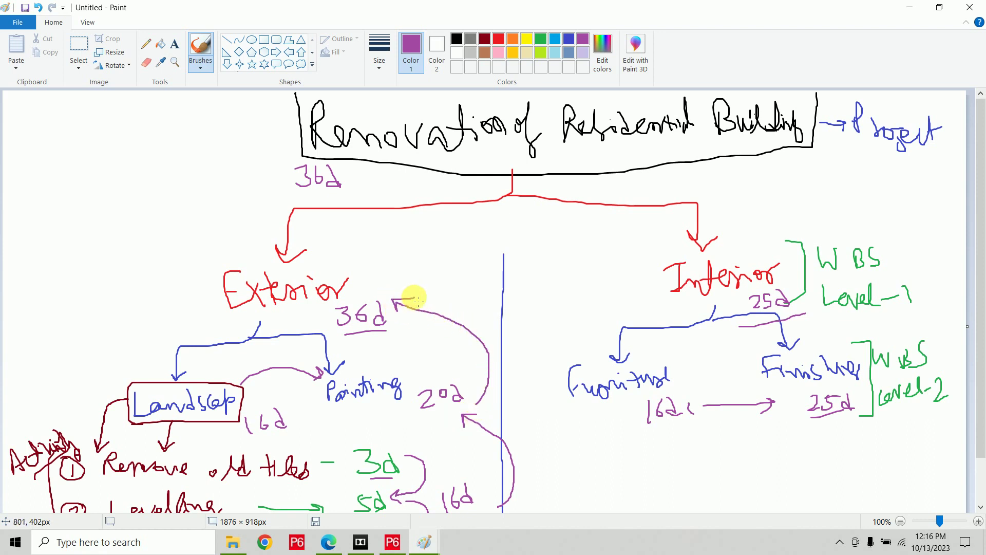
{"action": "mouse_move", "coordinate": [356, 276]}
{"action": "left_mouse_down"}
{"action": "mouse_move", "coordinate": [370, 275]}
{"action": "mouse_move", "coordinate": [369, 190]}
{"action": "mouse_move", "coordinate": [358, 181]}
{"action": "mouse_move", "coordinate": [370, 186]}
{"action": "left_mouse_up"}
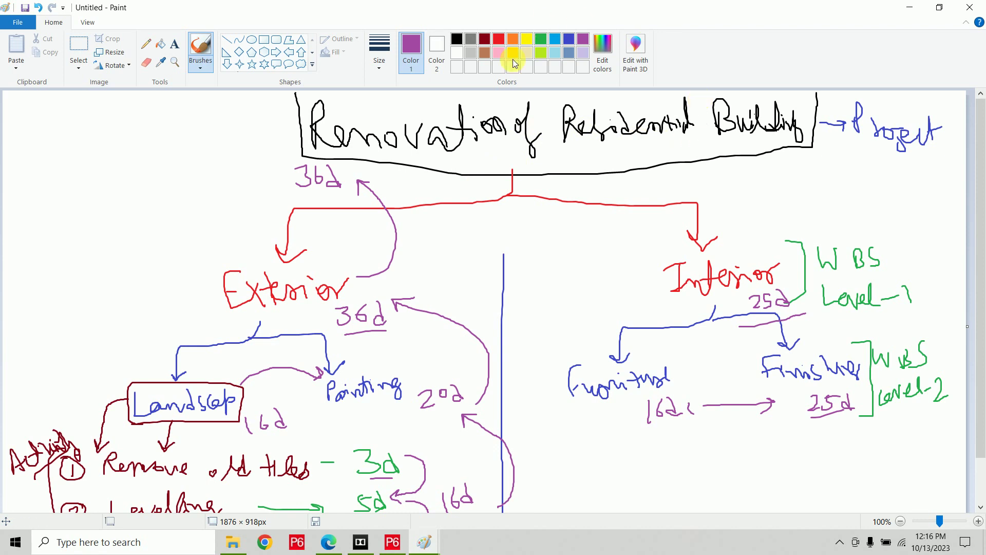
In light blue, draw arrows pointing at the title, at Exterior and down to Landscape.
{"action": "left_click", "coordinate": [557, 40]}
{"action": "left_click_drag", "start_coordinate": [213, 149], "coordinate": [293, 128]}
{"action": "mouse_move", "coordinate": [166, 248]}
{"action": "left_mouse_down"}
{"action": "mouse_move", "coordinate": [221, 280]}
{"action": "mouse_move", "coordinate": [213, 285]}
{"action": "left_mouse_up"}
{"action": "mouse_move", "coordinate": [84, 342]}
{"action": "left_mouse_down"}
{"action": "mouse_move", "coordinate": [101, 444]}
{"action": "mouse_move", "coordinate": [113, 410]}
{"action": "left_mouse_up"}
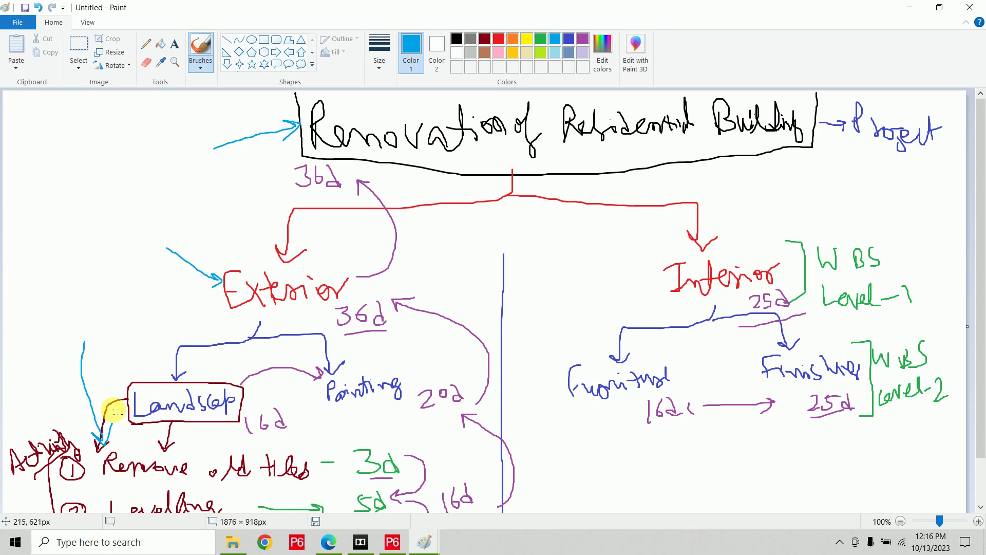
Scroll down and draw a light-blue line beneath 'Remove old tiles'.
{"action": "scroll", "coordinate": [105, 467], "scroll_direction": "down", "scroll_amount": 1}
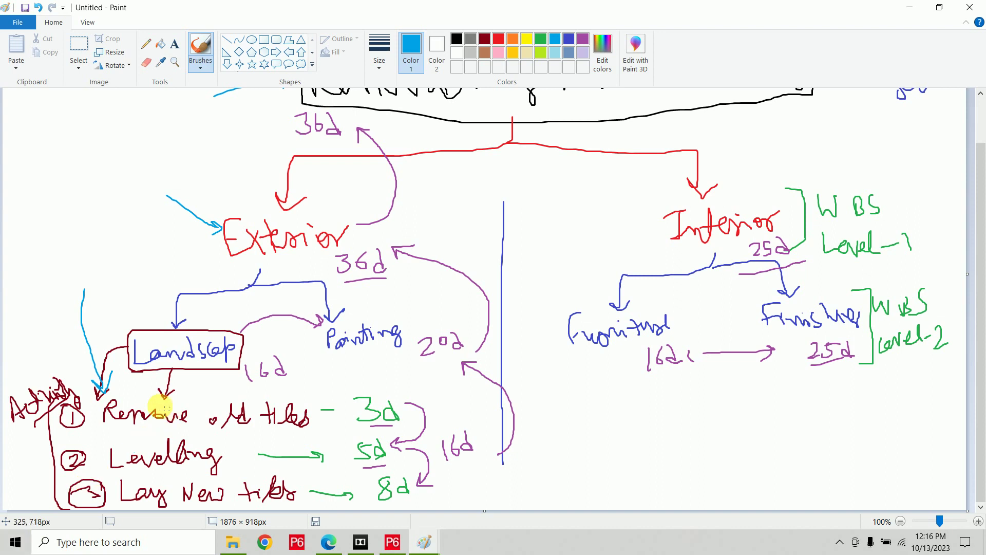
{"action": "mouse_move", "coordinate": [109, 424]}
{"action": "left_mouse_down"}
{"action": "mouse_move", "coordinate": [299, 432]}
{"action": "mouse_move", "coordinate": [407, 423]}
{"action": "left_mouse_up"}
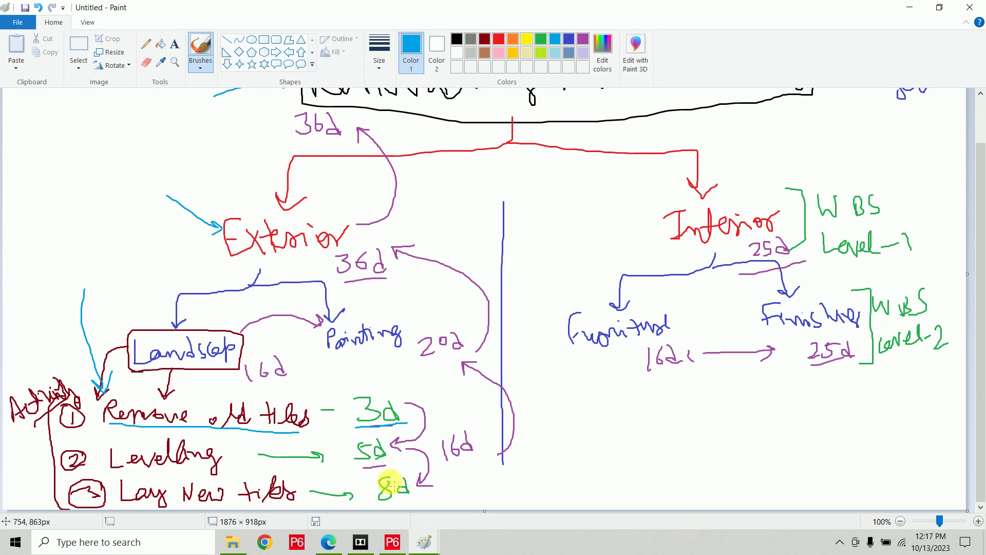
Write Man | m/c | Material and bracket them under the label Resources.
{"action": "left_click_drag", "start_coordinate": [542, 446], "coordinate": [590, 436]}
{"action": "mouse_move", "coordinate": [604, 391]}
{"action": "left_mouse_down"}
{"action": "mouse_move", "coordinate": [624, 448]}
{"action": "mouse_move", "coordinate": [640, 421]}
{"action": "mouse_move", "coordinate": [661, 436]}
{"action": "mouse_move", "coordinate": [683, 433]}
{"action": "left_mouse_up"}
{"action": "mouse_move", "coordinate": [696, 389]}
{"action": "left_mouse_down"}
{"action": "mouse_move", "coordinate": [704, 440]}
{"action": "mouse_move", "coordinate": [712, 420]}
{"action": "mouse_move", "coordinate": [770, 441]}
{"action": "mouse_move", "coordinate": [784, 425]}
{"action": "mouse_move", "coordinate": [796, 430]}
{"action": "mouse_move", "coordinate": [800, 408]}
{"action": "mouse_move", "coordinate": [807, 431]}
{"action": "left_mouse_up"}
{"action": "mouse_move", "coordinate": [529, 444]}
{"action": "left_mouse_down"}
{"action": "mouse_move", "coordinate": [530, 456]}
{"action": "mouse_move", "coordinate": [760, 456]}
{"action": "mouse_move", "coordinate": [822, 431]}
{"action": "left_mouse_up"}
{"action": "mouse_move", "coordinate": [607, 475]}
{"action": "left_mouse_down"}
{"action": "mouse_move", "coordinate": [645, 493]}
{"action": "mouse_move", "coordinate": [711, 473]}
{"action": "mouse_move", "coordinate": [721, 481]}
{"action": "left_mouse_up"}
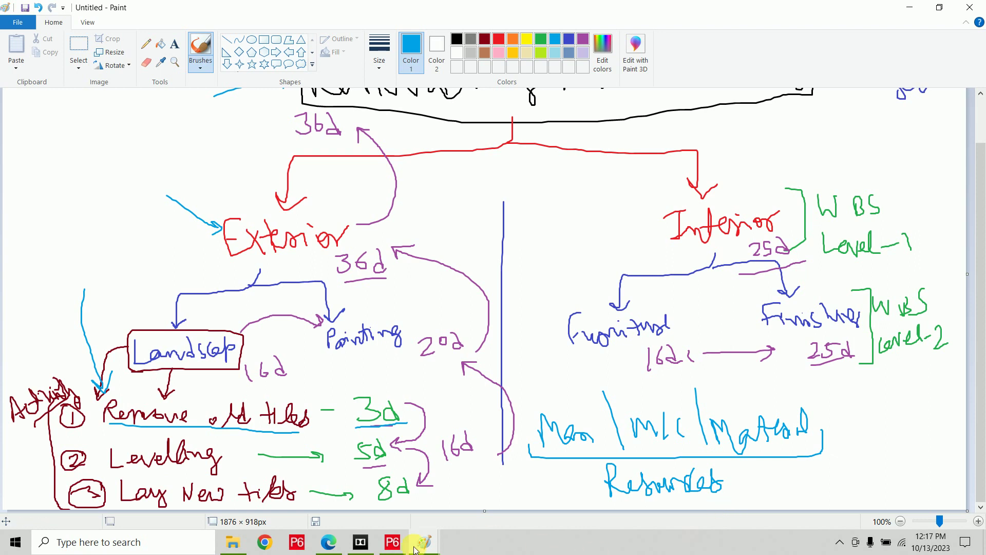
Switch from the taskbar to the Types of Calendar Paint canvas.
{"action": "left_click", "coordinate": [389, 547]}
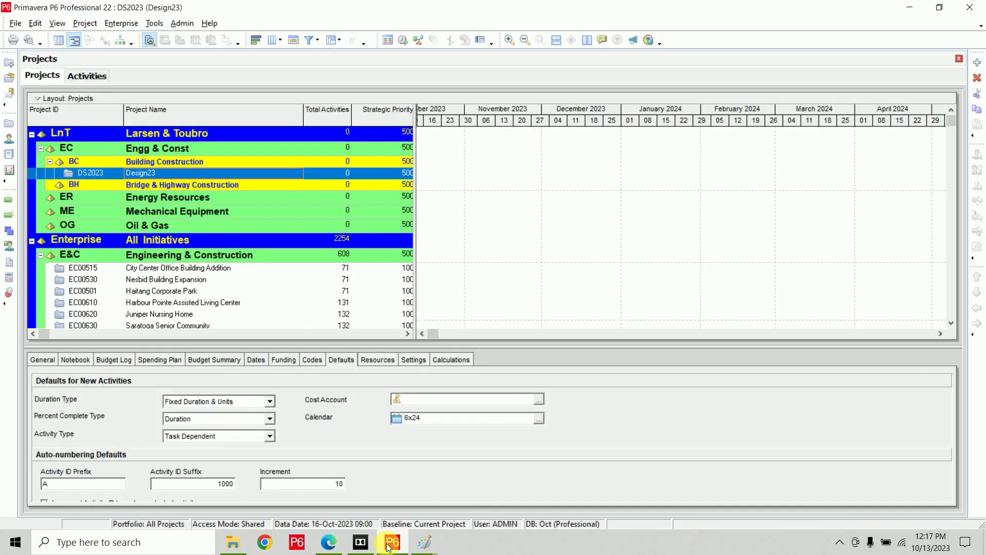
{"action": "left_click", "coordinate": [328, 542]}
{"action": "mouse_move", "coordinate": [424, 544]}
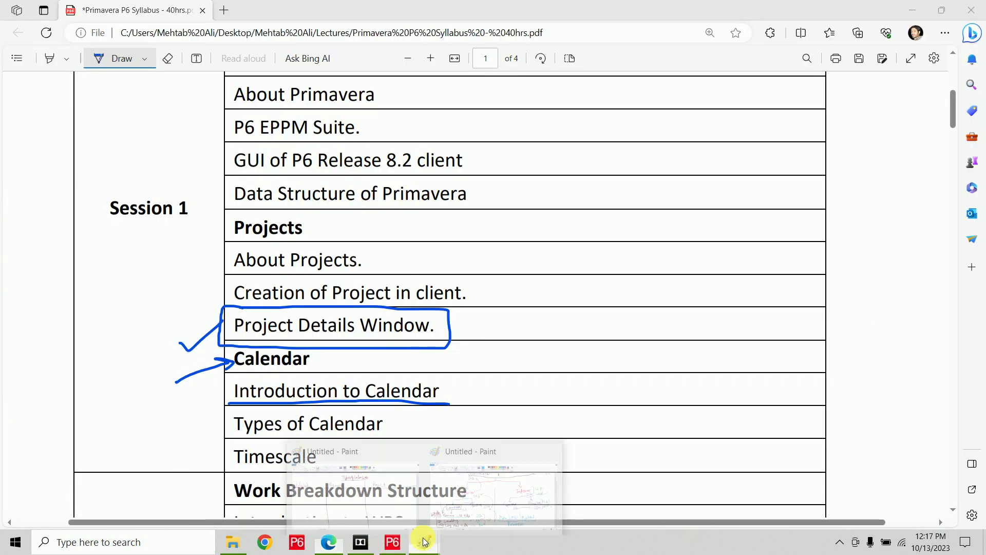
{"action": "left_click", "coordinate": [378, 485]}
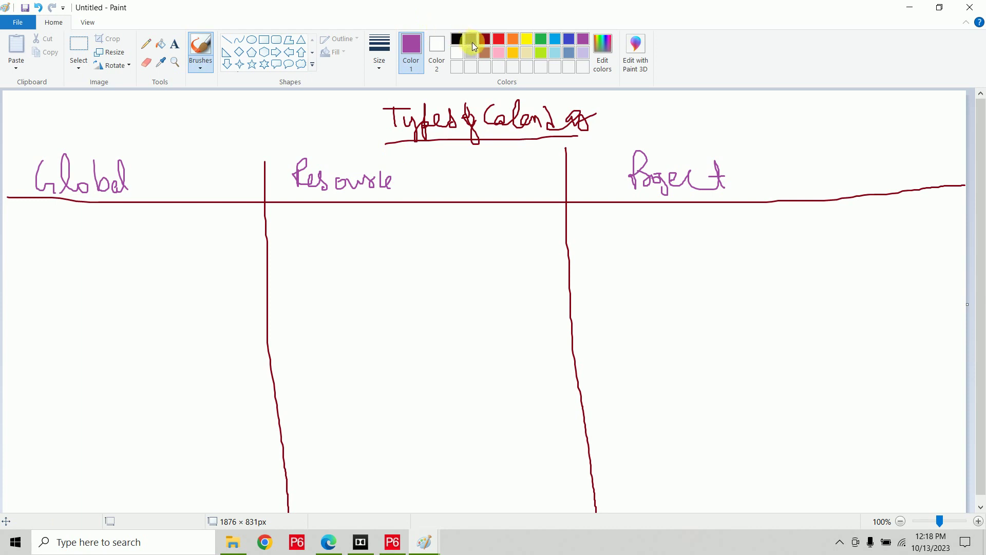
In orange, mark Global with a circled 1 and draw an arrow down from it.
{"action": "left_click", "coordinate": [513, 39]}
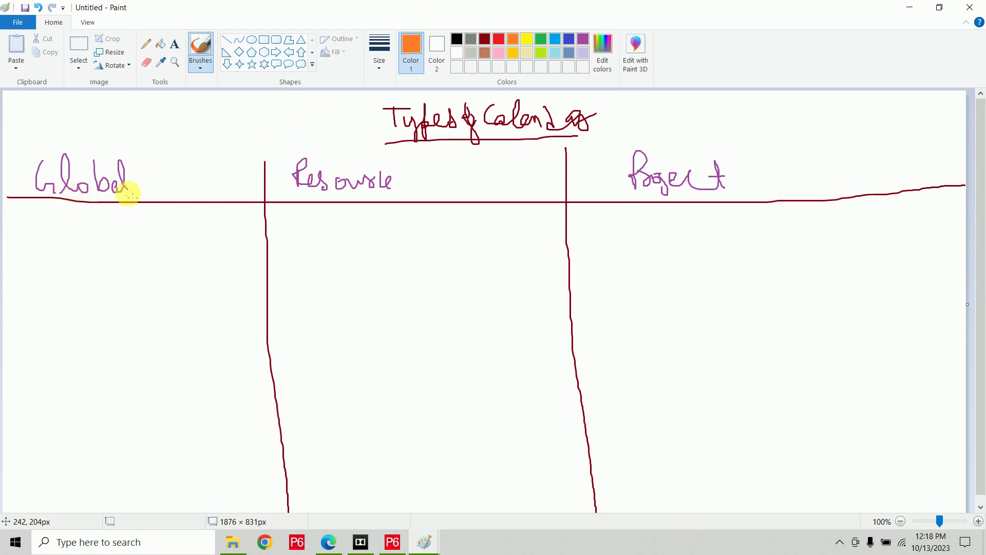
{"action": "mouse_move", "coordinate": [7, 184]}
{"action": "left_mouse_down"}
{"action": "mouse_move", "coordinate": [20, 161]}
{"action": "mouse_move", "coordinate": [15, 185]}
{"action": "mouse_move", "coordinate": [17, 165]}
{"action": "mouse_move", "coordinate": [26, 181]}
{"action": "left_mouse_up"}
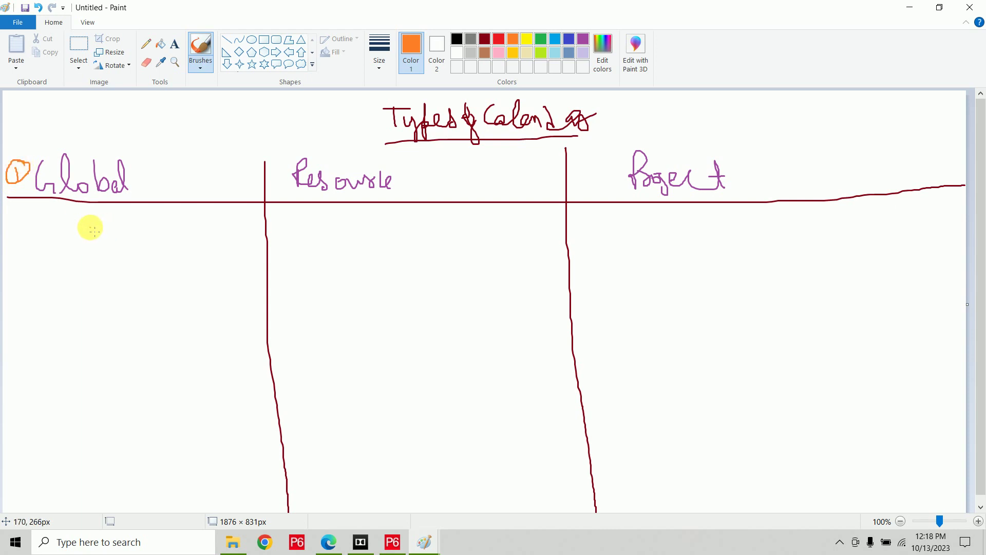
{"action": "mouse_move", "coordinate": [73, 201]}
{"action": "left_mouse_down"}
{"action": "mouse_move", "coordinate": [70, 241]}
{"action": "mouse_move", "coordinate": [78, 229]}
{"action": "left_mouse_up"}
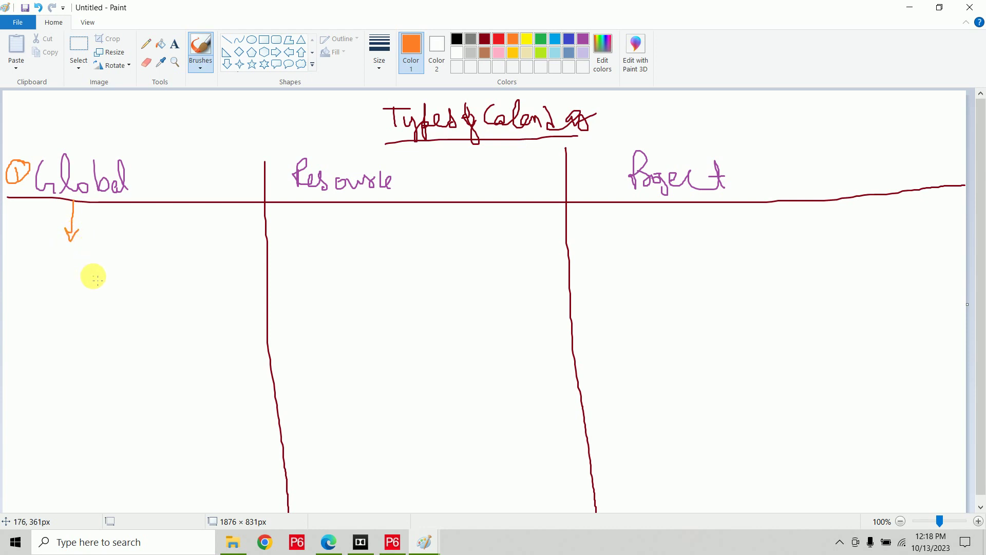
Write 'n no. of Project', 'n no. of Activity' and 'n no. of Resources' under Global, underlining each.
{"action": "mouse_move", "coordinate": [31, 271]}
{"action": "left_mouse_down"}
{"action": "mouse_move", "coordinate": [70, 274]}
{"action": "mouse_move", "coordinate": [139, 253]}
{"action": "mouse_move", "coordinate": [154, 269]}
{"action": "mouse_move", "coordinate": [210, 263]}
{"action": "left_mouse_up"}
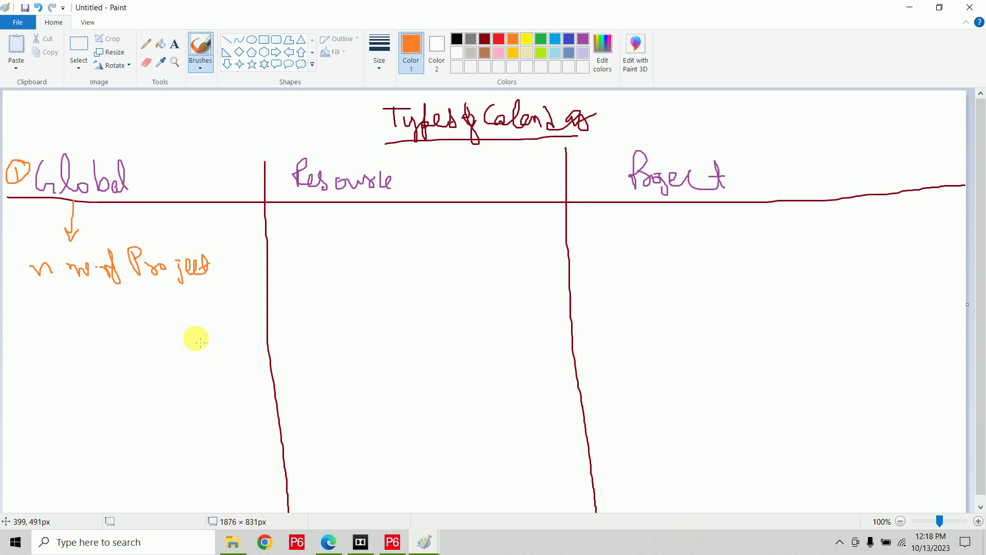
{"action": "mouse_move", "coordinate": [35, 310]}
{"action": "left_mouse_down"}
{"action": "mouse_move", "coordinate": [131, 335]}
{"action": "mouse_move", "coordinate": [143, 304]}
{"action": "mouse_move", "coordinate": [158, 313]}
{"action": "mouse_move", "coordinate": [176, 304]}
{"action": "mouse_move", "coordinate": [183, 327]}
{"action": "mouse_move", "coordinate": [207, 313]}
{"action": "mouse_move", "coordinate": [233, 337]}
{"action": "left_mouse_up"}
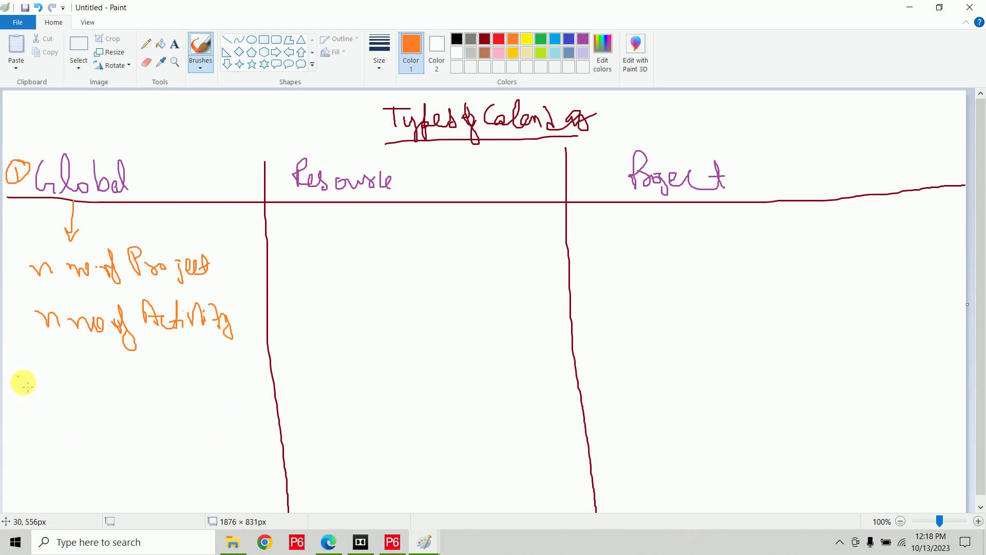
{"action": "mouse_move", "coordinate": [18, 377]}
{"action": "left_mouse_down"}
{"action": "mouse_move", "coordinate": [52, 392]}
{"action": "mouse_move", "coordinate": [97, 392]}
{"action": "mouse_move", "coordinate": [123, 367]}
{"action": "mouse_move", "coordinate": [136, 393]}
{"action": "mouse_move", "coordinate": [147, 369]}
{"action": "mouse_move", "coordinate": [186, 389]}
{"action": "mouse_move", "coordinate": [226, 380]}
{"action": "mouse_move", "coordinate": [257, 390]}
{"action": "left_mouse_up"}
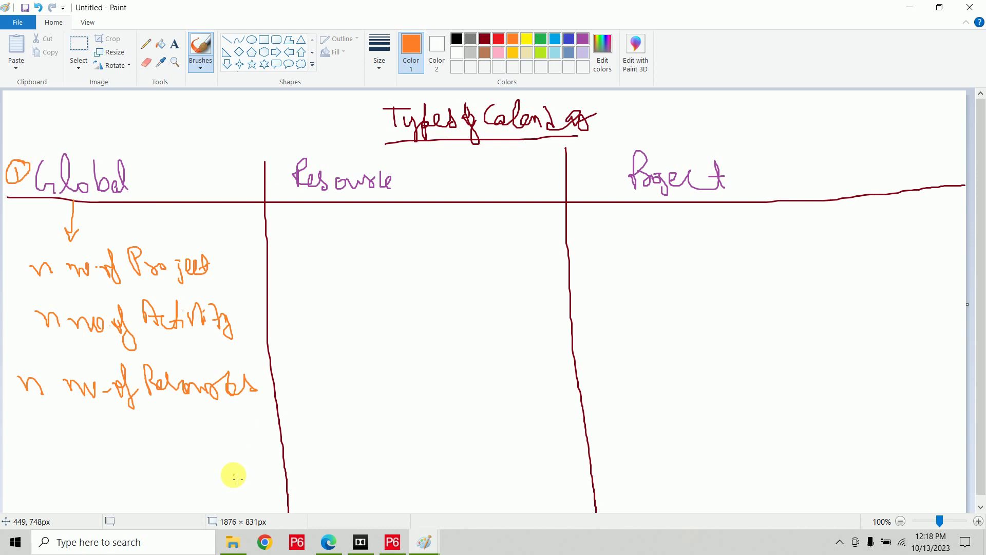
{"action": "left_click_drag", "start_coordinate": [139, 280], "coordinate": [234, 282]}
{"action": "left_click_drag", "start_coordinate": [149, 334], "coordinate": [235, 339]}
{"action": "left_click_drag", "start_coordinate": [247, 408], "coordinate": [255, 413]}
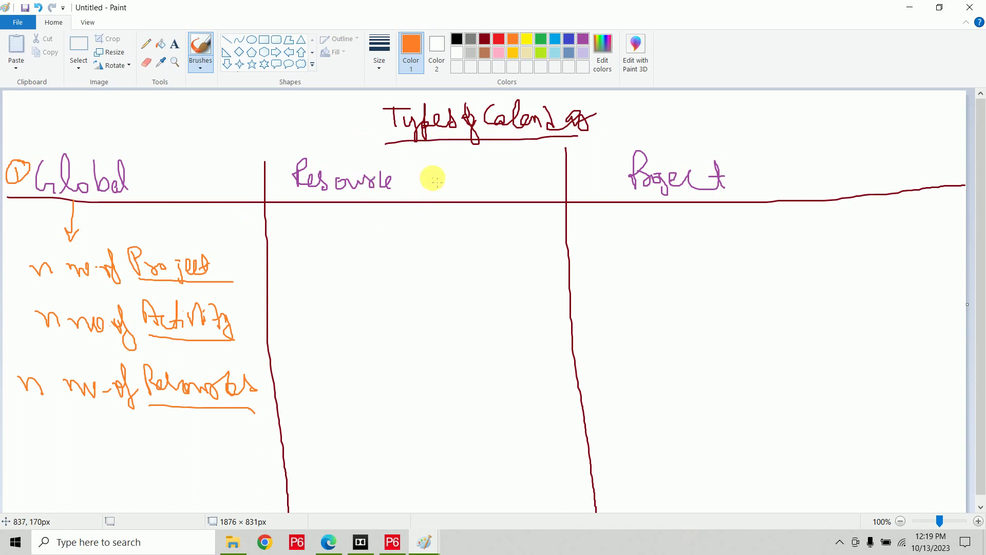
In green, number Resource as circled 2 and write 'only for Resources' under an arrow.
{"action": "left_click", "coordinate": [540, 39]}
{"action": "mouse_move", "coordinate": [414, 175]}
{"action": "left_mouse_down"}
{"action": "mouse_move", "coordinate": [428, 189]}
{"action": "mouse_move", "coordinate": [409, 188]}
{"action": "mouse_move", "coordinate": [418, 176]}
{"action": "left_mouse_up"}
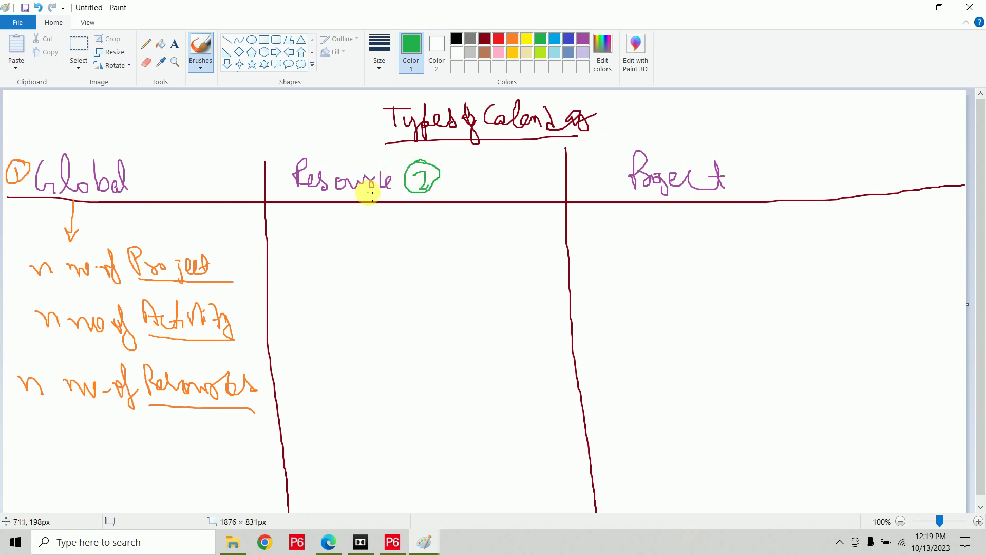
{"action": "left_click_drag", "start_coordinate": [332, 203], "coordinate": [337, 231]}
{"action": "mouse_move", "coordinate": [306, 255]}
{"action": "left_mouse_down"}
{"action": "mouse_move", "coordinate": [322, 265]}
{"action": "mouse_move", "coordinate": [330, 242]}
{"action": "mouse_move", "coordinate": [348, 286]}
{"action": "mouse_move", "coordinate": [368, 240]}
{"action": "mouse_move", "coordinate": [375, 258]}
{"action": "mouse_move", "coordinate": [420, 260]}
{"action": "mouse_move", "coordinate": [440, 246]}
{"action": "mouse_move", "coordinate": [447, 257]}
{"action": "mouse_move", "coordinate": [501, 236]}
{"action": "mouse_move", "coordinate": [510, 250]}
{"action": "left_mouse_up"}
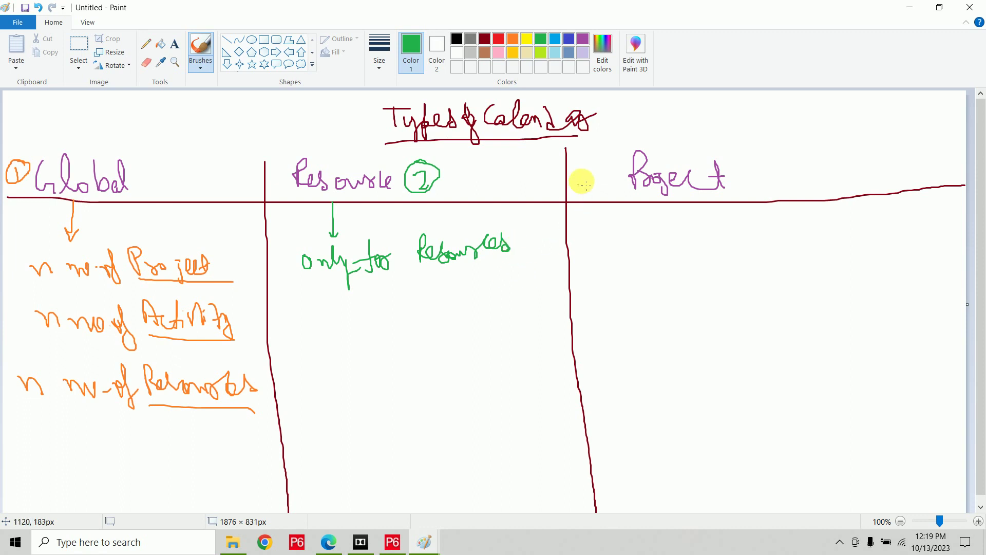
In blue, number Project as circled 3 and write 'Single Project' under an arrow.
{"action": "left_click", "coordinate": [569, 39]}
{"action": "mouse_move", "coordinate": [591, 175]}
{"action": "left_mouse_down"}
{"action": "mouse_move", "coordinate": [610, 189]}
{"action": "mouse_move", "coordinate": [606, 161]}
{"action": "mouse_move", "coordinate": [599, 176]}
{"action": "mouse_move", "coordinate": [609, 163]}
{"action": "left_mouse_up"}
{"action": "mouse_move", "coordinate": [641, 201]}
{"action": "left_mouse_down"}
{"action": "mouse_move", "coordinate": [639, 234]}
{"action": "mouse_move", "coordinate": [646, 227]}
{"action": "left_mouse_up"}
{"action": "mouse_move", "coordinate": [594, 250]}
{"action": "left_mouse_down"}
{"action": "mouse_move", "coordinate": [595, 271]}
{"action": "mouse_move", "coordinate": [605, 257]}
{"action": "mouse_move", "coordinate": [631, 266]}
{"action": "mouse_move", "coordinate": [660, 255]}
{"action": "mouse_move", "coordinate": [667, 237]}
{"action": "mouse_move", "coordinate": [686, 256]}
{"action": "left_mouse_up"}
{"action": "mouse_move", "coordinate": [700, 238]}
{"action": "left_mouse_down"}
{"action": "mouse_move", "coordinate": [700, 249]}
{"action": "mouse_move", "coordinate": [725, 254]}
{"action": "mouse_move", "coordinate": [740, 247]}
{"action": "mouse_move", "coordinate": [733, 257]}
{"action": "mouse_move", "coordinate": [744, 246]}
{"action": "mouse_move", "coordinate": [783, 250]}
{"action": "left_mouse_up"}
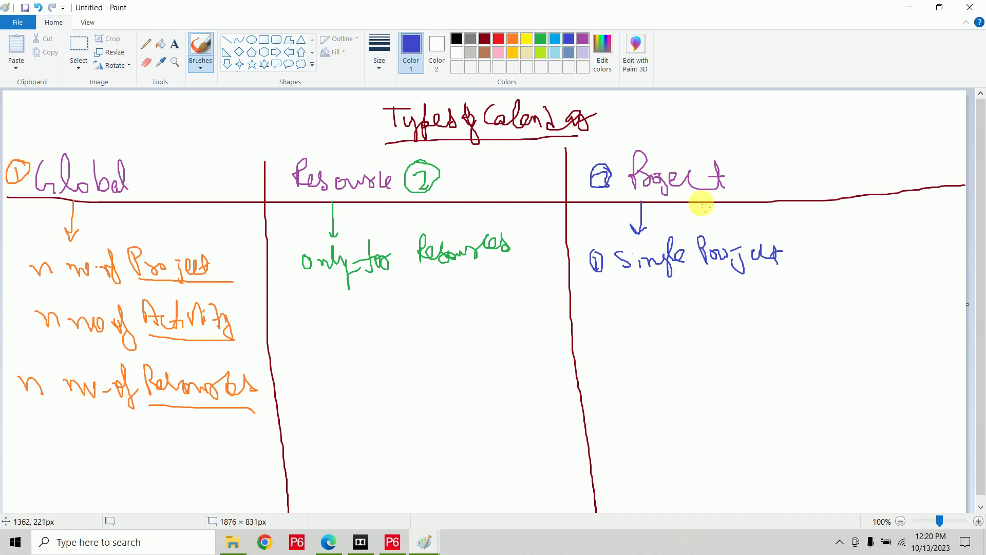
In blue, extend Project's notes down to 'its activities' and add a crossed-out arrow to 'Resources X'.
{"action": "mouse_move", "coordinate": [700, 199]}
{"action": "left_mouse_down"}
{"action": "mouse_move", "coordinate": [704, 221]}
{"action": "mouse_move", "coordinate": [721, 227]}
{"action": "left_mouse_up"}
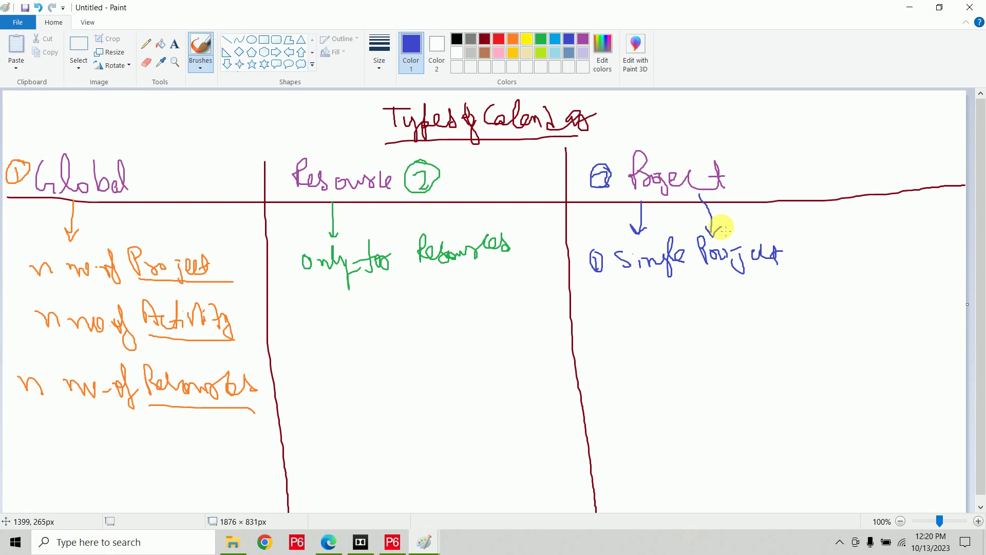
{"action": "mouse_move", "coordinate": [658, 279]}
{"action": "left_mouse_down"}
{"action": "mouse_move", "coordinate": [660, 318]}
{"action": "mouse_move", "coordinate": [669, 310]}
{"action": "mouse_move", "coordinate": [632, 347]}
{"action": "mouse_move", "coordinate": [718, 326]}
{"action": "mouse_move", "coordinate": [744, 330]}
{"action": "mouse_move", "coordinate": [775, 315]}
{"action": "mouse_move", "coordinate": [804, 323]}
{"action": "left_mouse_up"}
{"action": "mouse_move", "coordinate": [664, 334]}
{"action": "left_mouse_down"}
{"action": "mouse_move", "coordinate": [680, 342]}
{"action": "mouse_move", "coordinate": [673, 328]}
{"action": "left_mouse_up"}
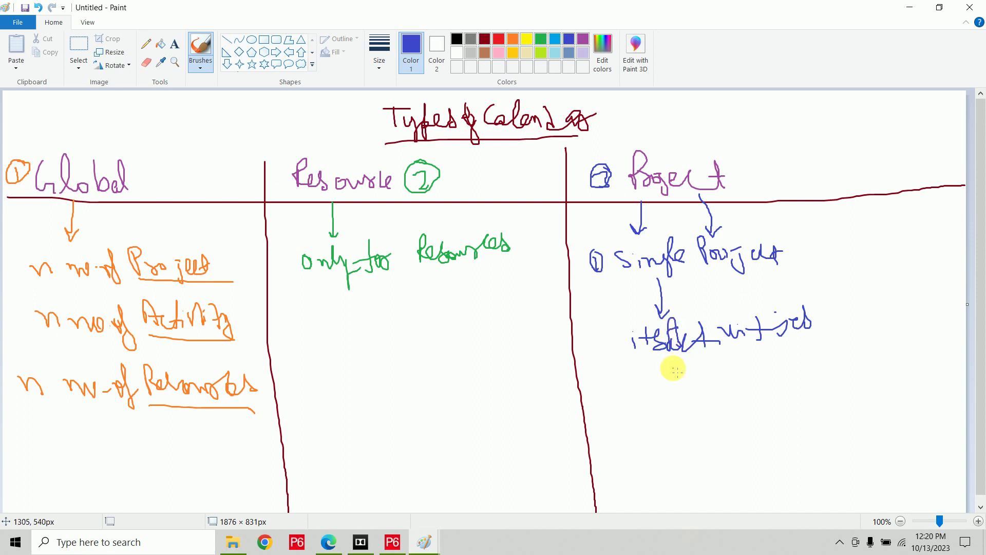
{"action": "mouse_move", "coordinate": [657, 367]}
{"action": "left_mouse_down"}
{"action": "mouse_move", "coordinate": [653, 410]}
{"action": "mouse_move", "coordinate": [669, 413]}
{"action": "mouse_move", "coordinate": [637, 464]}
{"action": "mouse_move", "coordinate": [643, 441]}
{"action": "mouse_move", "coordinate": [673, 451]}
{"action": "mouse_move", "coordinate": [724, 427]}
{"action": "mouse_move", "coordinate": [742, 438]}
{"action": "left_mouse_up"}
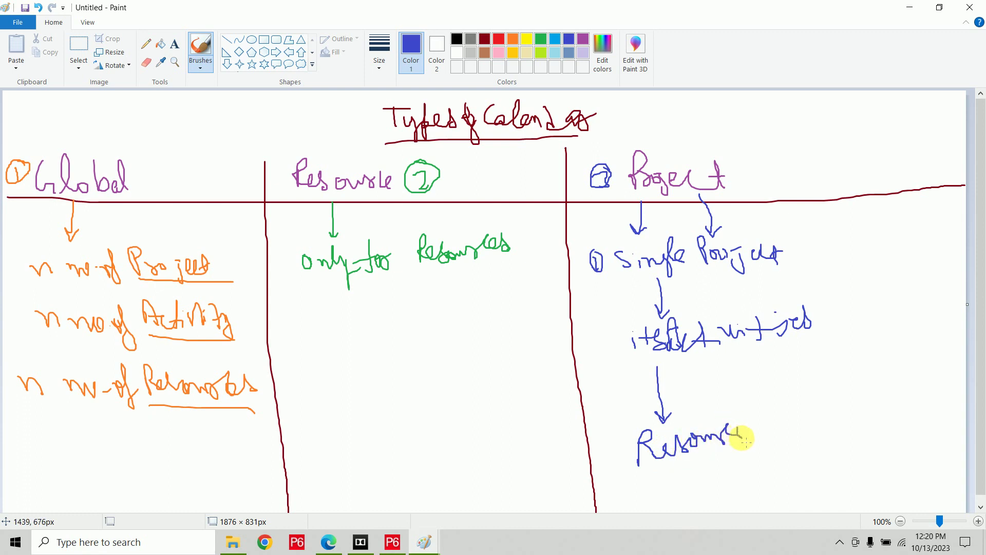
{"action": "mouse_move", "coordinate": [673, 377]}
{"action": "left_mouse_down"}
{"action": "mouse_move", "coordinate": [649, 401]}
{"action": "mouse_move", "coordinate": [680, 400]}
{"action": "left_mouse_up"}
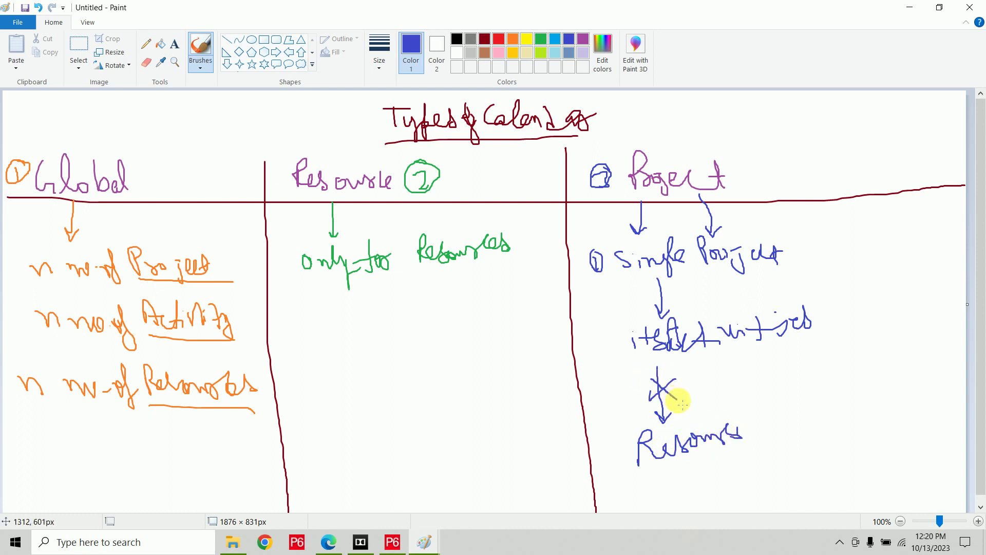
{"action": "mouse_move", "coordinate": [780, 420]}
{"action": "left_mouse_down"}
{"action": "mouse_move", "coordinate": [769, 436]}
{"action": "mouse_move", "coordinate": [787, 436]}
{"action": "left_mouse_up"}
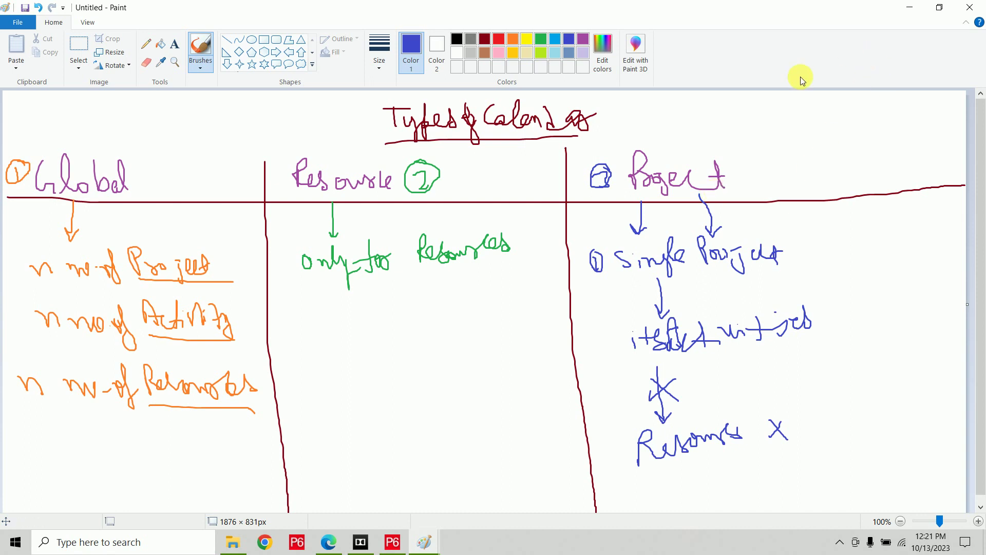
Bracket the Project and Global notes in blue, underline Resources, and select light blue.
{"action": "mouse_move", "coordinate": [773, 229]}
{"action": "left_mouse_down"}
{"action": "mouse_move", "coordinate": [797, 233]}
{"action": "mouse_move", "coordinate": [828, 354]}
{"action": "mouse_move", "coordinate": [810, 361]}
{"action": "left_mouse_up"}
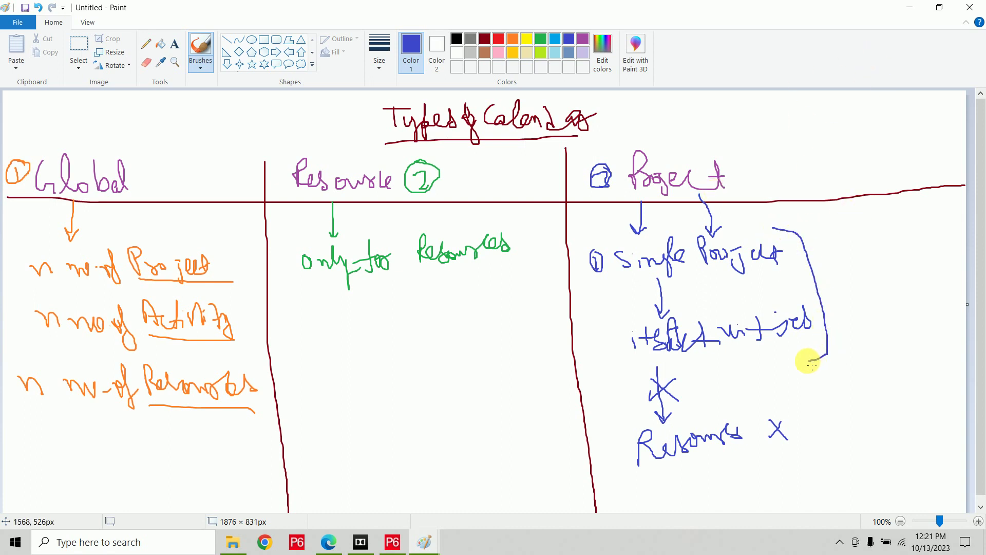
{"action": "left_click_drag", "start_coordinate": [384, 277], "coordinate": [464, 277]}
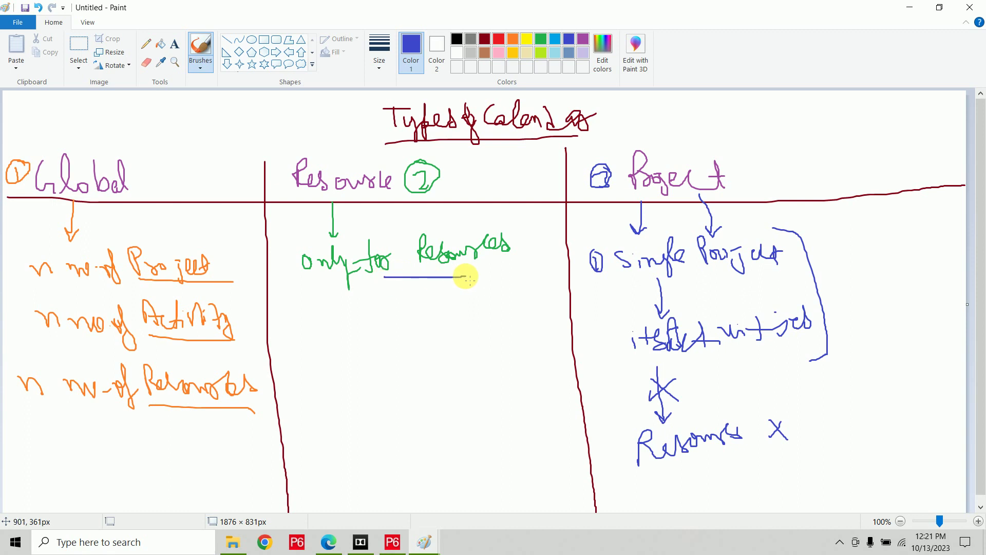
{"action": "mouse_move", "coordinate": [224, 242]}
{"action": "left_mouse_down"}
{"action": "mouse_move", "coordinate": [270, 427]}
{"action": "mouse_move", "coordinate": [241, 438]}
{"action": "left_mouse_up"}
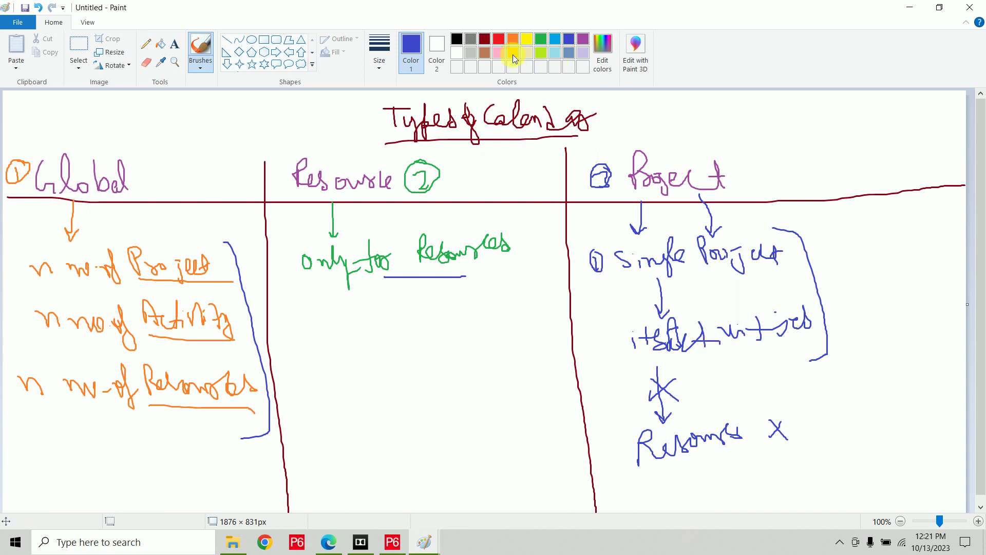
{"action": "left_click", "coordinate": [544, 40]}
{"action": "left_click", "coordinate": [555, 40]}
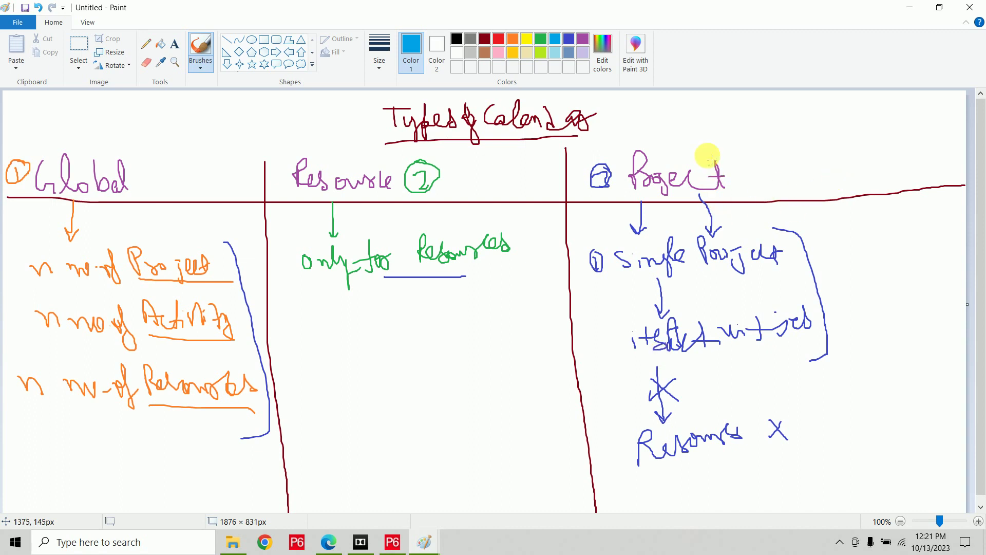
In light blue, arrow an Open Project note to Project, box the bottom, and write underlined 'MB → Enterprise → Calendars'.
{"action": "mouse_move", "coordinate": [769, 123]}
{"action": "left_mouse_down"}
{"action": "mouse_move", "coordinate": [740, 183]}
{"action": "mouse_move", "coordinate": [759, 191]}
{"action": "left_mouse_up"}
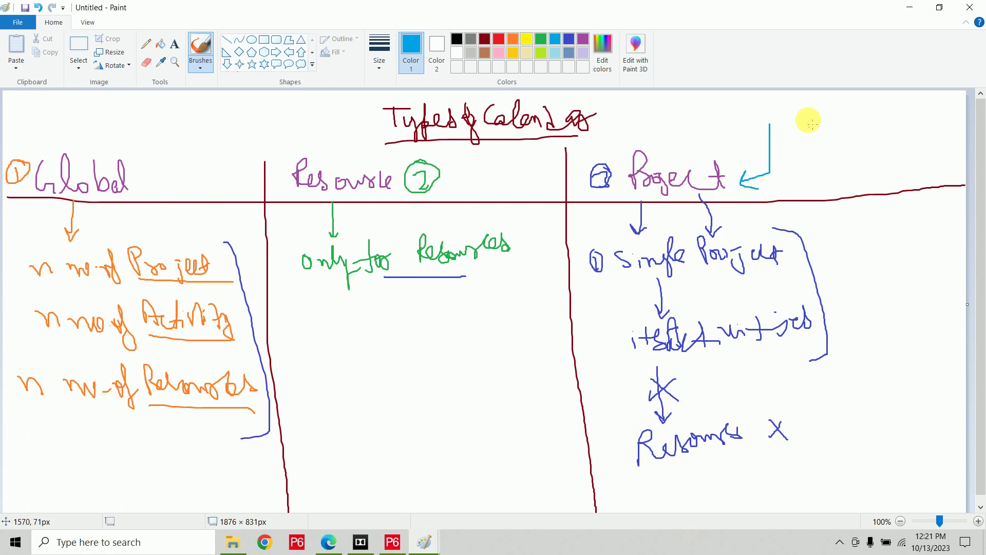
{"action": "mouse_move", "coordinate": [781, 132]}
{"action": "left_mouse_down"}
{"action": "mouse_move", "coordinate": [779, 105]}
{"action": "mouse_move", "coordinate": [924, 128]}
{"action": "mouse_move", "coordinate": [784, 137]}
{"action": "mouse_move", "coordinate": [797, 117]}
{"action": "mouse_move", "coordinate": [814, 138]}
{"action": "mouse_move", "coordinate": [819, 126]}
{"action": "mouse_move", "coordinate": [849, 127]}
{"action": "mouse_move", "coordinate": [854, 103]}
{"action": "mouse_move", "coordinate": [861, 116]}
{"action": "mouse_move", "coordinate": [894, 121]}
{"action": "mouse_move", "coordinate": [887, 127]}
{"action": "mouse_move", "coordinate": [920, 123]}
{"action": "left_mouse_up"}
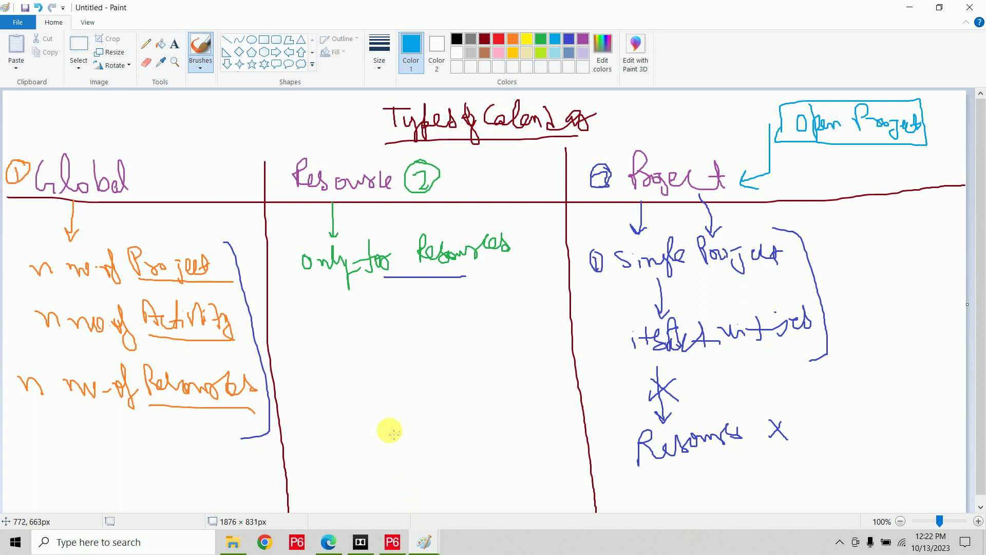
{"action": "mouse_move", "coordinate": [175, 447]}
{"action": "left_mouse_down"}
{"action": "mouse_move", "coordinate": [617, 425]}
{"action": "mouse_move", "coordinate": [631, 499]}
{"action": "mouse_move", "coordinate": [170, 497]}
{"action": "mouse_move", "coordinate": [199, 445]}
{"action": "mouse_move", "coordinate": [214, 446]}
{"action": "left_mouse_up"}
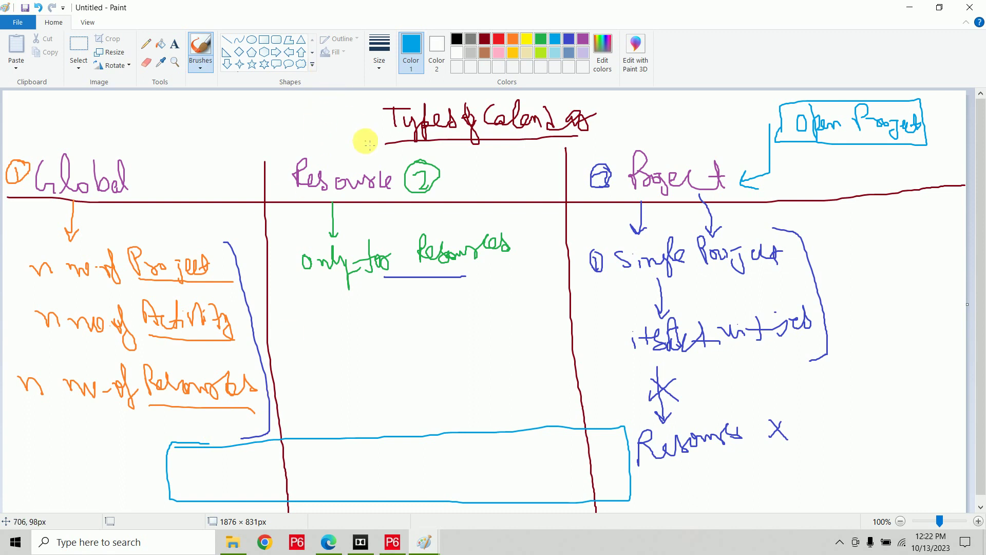
{"action": "mouse_move", "coordinate": [18, 138]}
{"action": "left_mouse_down"}
{"action": "mouse_move", "coordinate": [30, 127]}
{"action": "mouse_move", "coordinate": [47, 136]}
{"action": "mouse_move", "coordinate": [154, 121]}
{"action": "mouse_move", "coordinate": [177, 139]}
{"action": "mouse_move", "coordinate": [189, 125]}
{"action": "mouse_move", "coordinate": [221, 126]}
{"action": "mouse_move", "coordinate": [216, 140]}
{"action": "mouse_move", "coordinate": [248, 123]}
{"action": "mouse_move", "coordinate": [270, 137]}
{"action": "mouse_move", "coordinate": [324, 115]}
{"action": "mouse_move", "coordinate": [319, 126]}
{"action": "mouse_move", "coordinate": [383, 131]}
{"action": "left_mouse_up"}
{"action": "left_click_drag", "start_coordinate": [318, 151], "coordinate": [371, 144]}
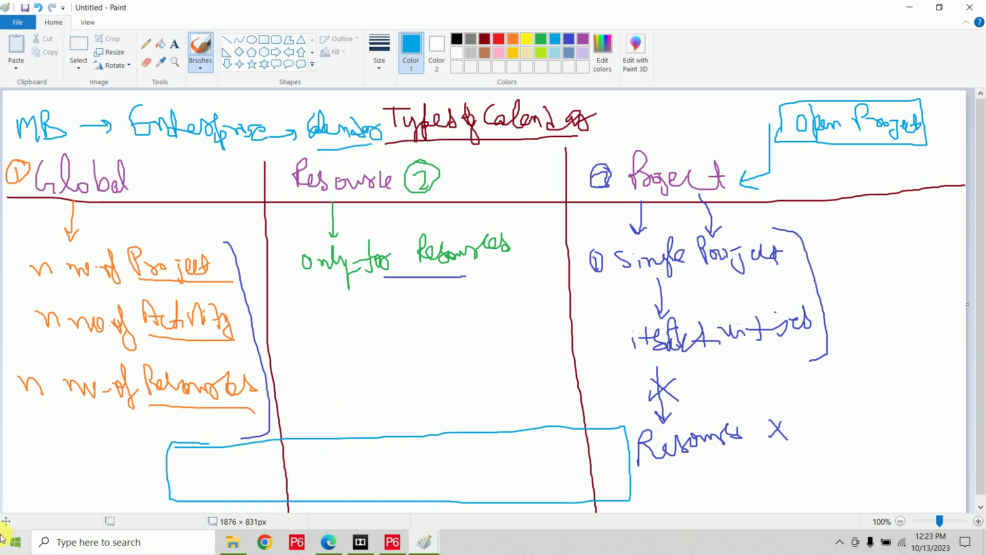
Open Enterprise > Calendars in P6 and compare Global, Resource and Project calendars, ending on the empty Project list.
{"action": "left_click", "coordinate": [393, 542]}
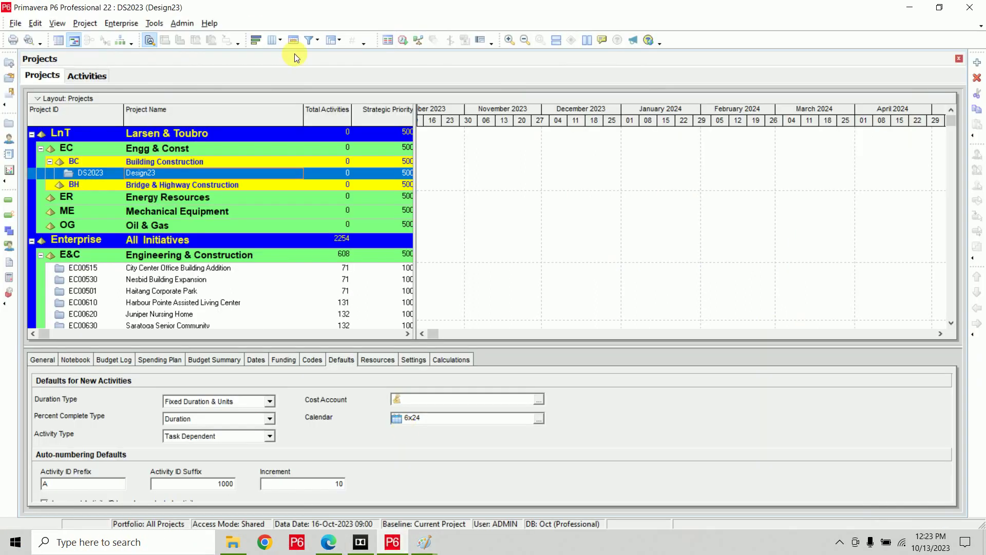
{"action": "left_click", "coordinate": [121, 24]}
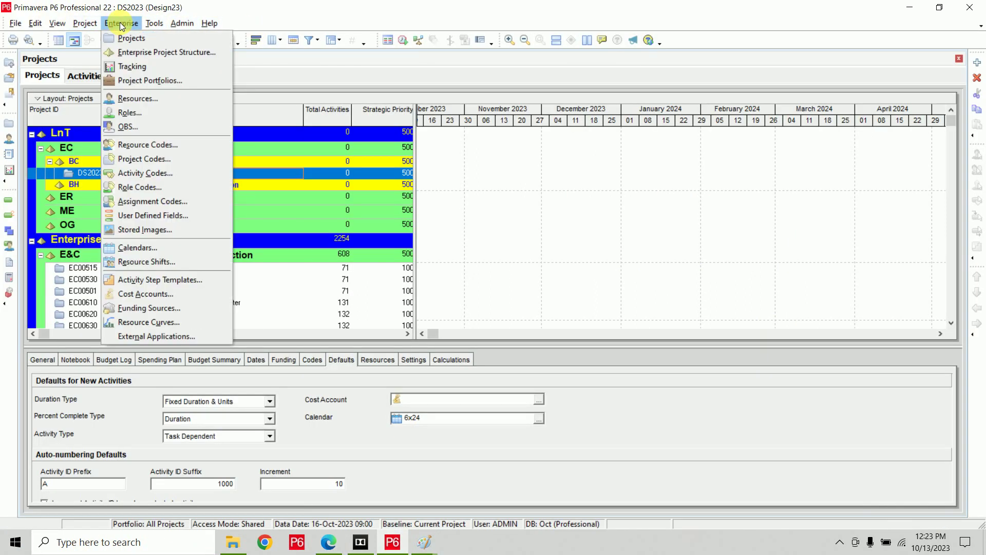
{"action": "left_click", "coordinate": [170, 249]}
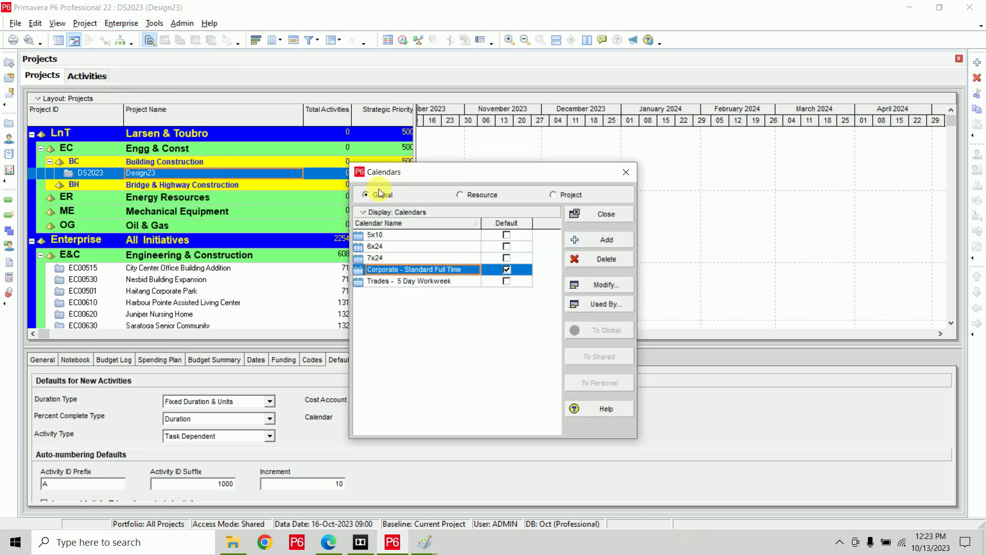
{"action": "left_click", "coordinate": [462, 194]}
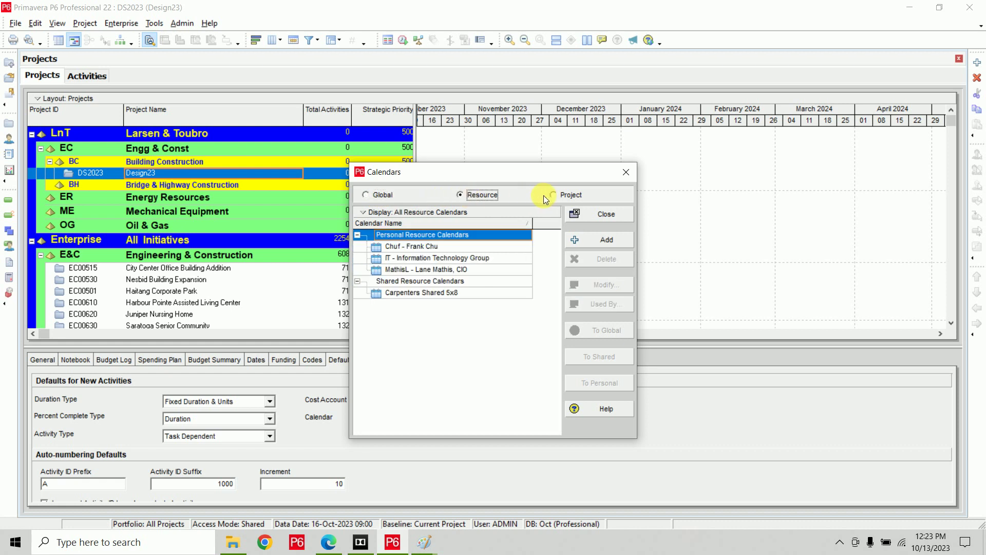
{"action": "left_click", "coordinate": [570, 195]}
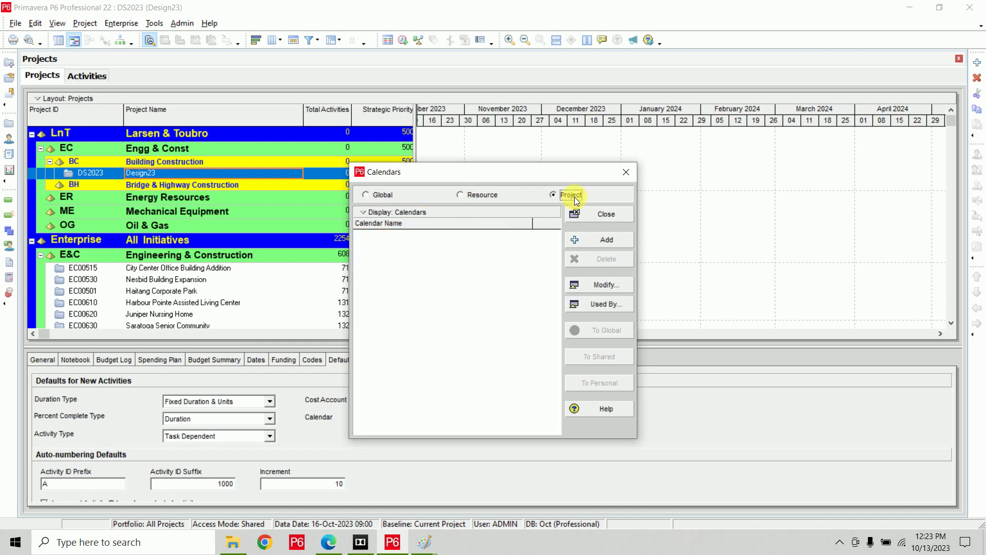
{"action": "left_click", "coordinate": [380, 194]}
{"action": "left_click", "coordinate": [479, 194]}
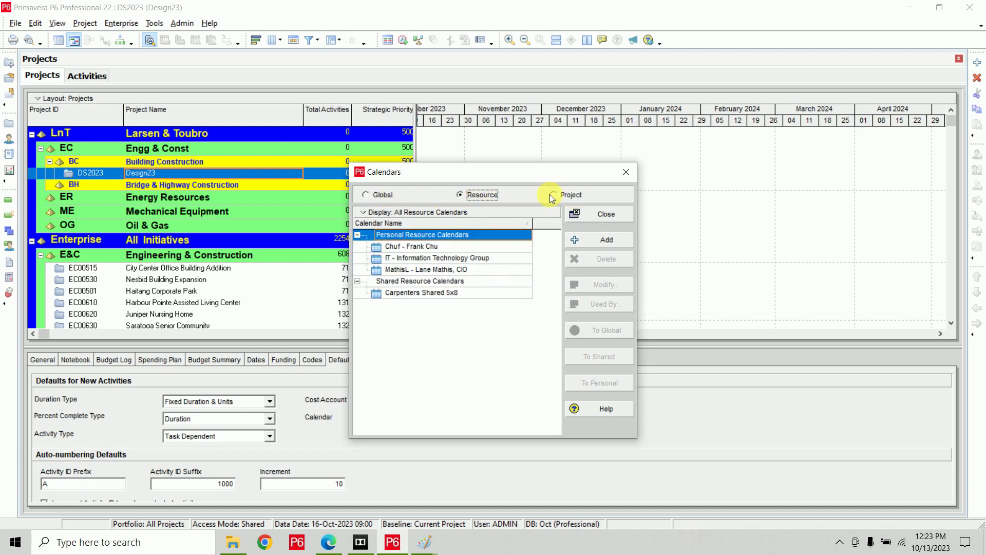
{"action": "left_click", "coordinate": [553, 196]}
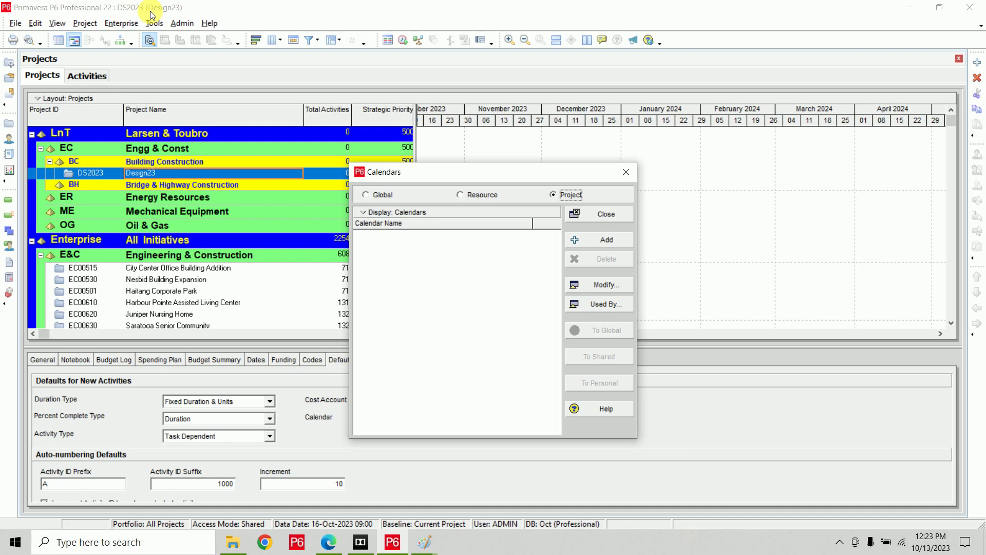
Close all projects including Design23, then reopen Enterprise > Calendars to review global calendars and close it.
{"action": "left_click", "coordinate": [584, 216]}
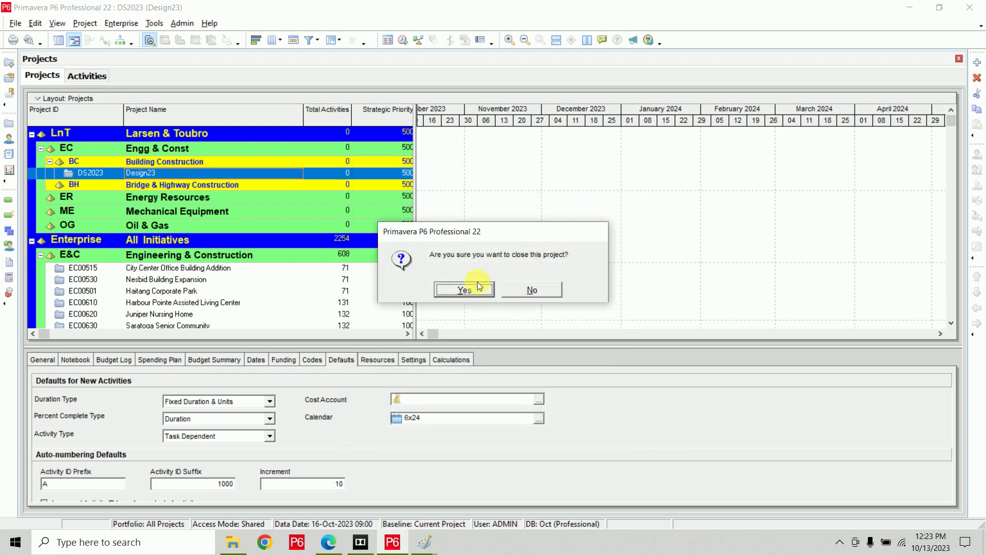
{"action": "left_click", "coordinate": [480, 288]}
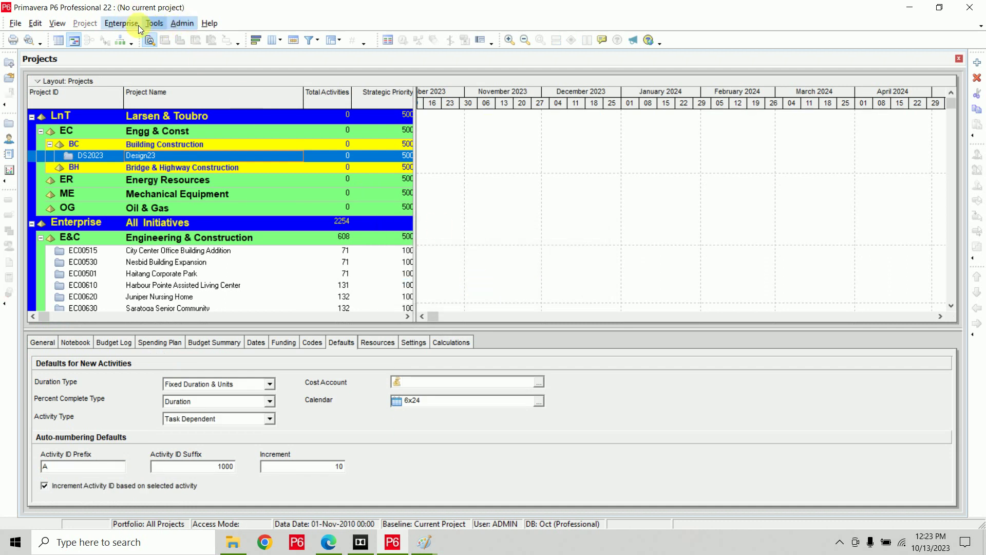
{"action": "left_click", "coordinate": [137, 24]}
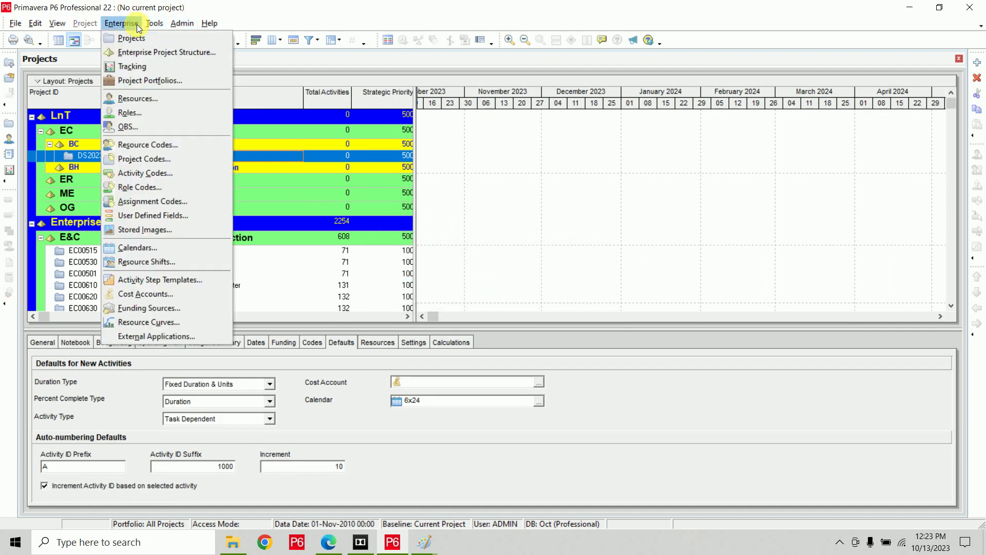
{"action": "left_click", "coordinate": [149, 245]}
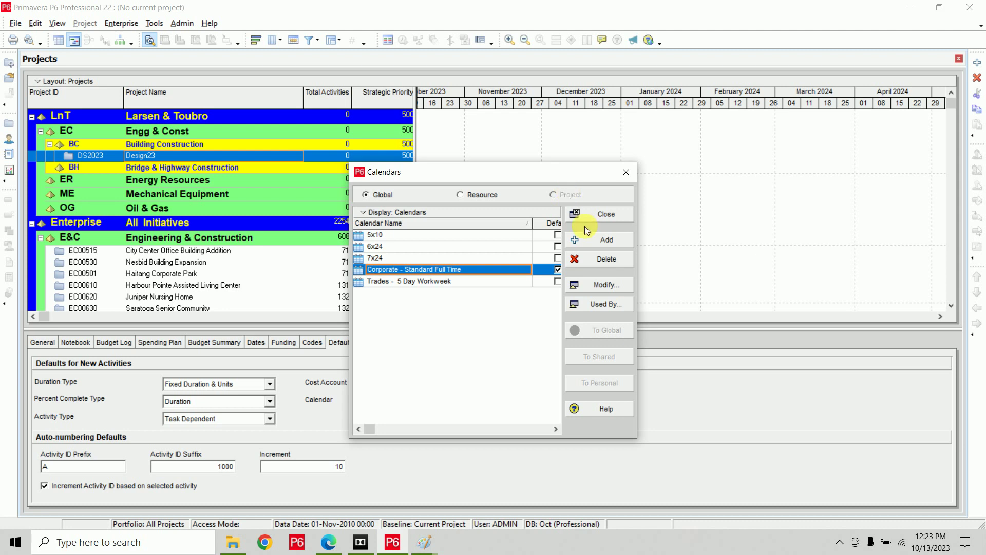
{"action": "left_click", "coordinate": [591, 212]}
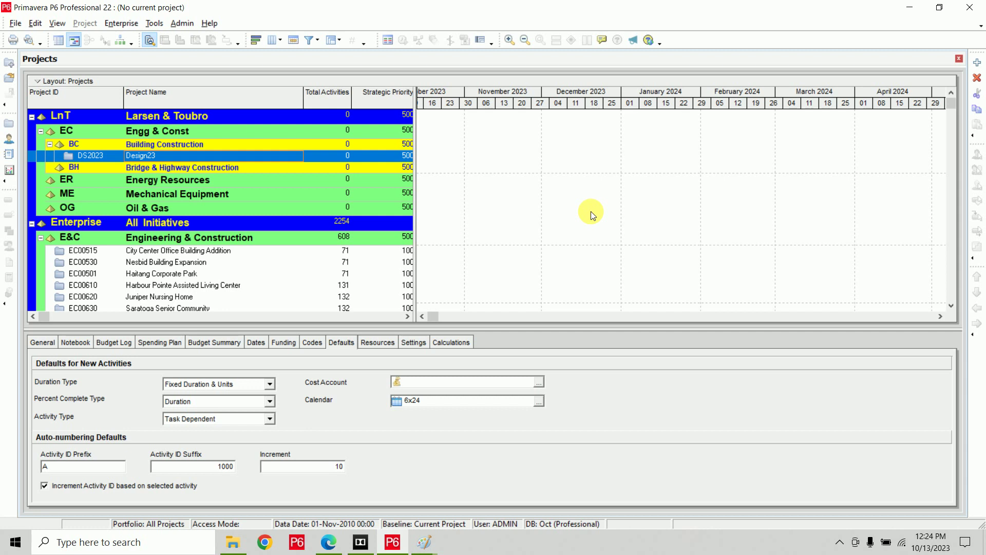
Select the OG Oil & Gas project to see its Corporate - Standard Full Time default calendar.
{"action": "left_click", "coordinate": [591, 211]}
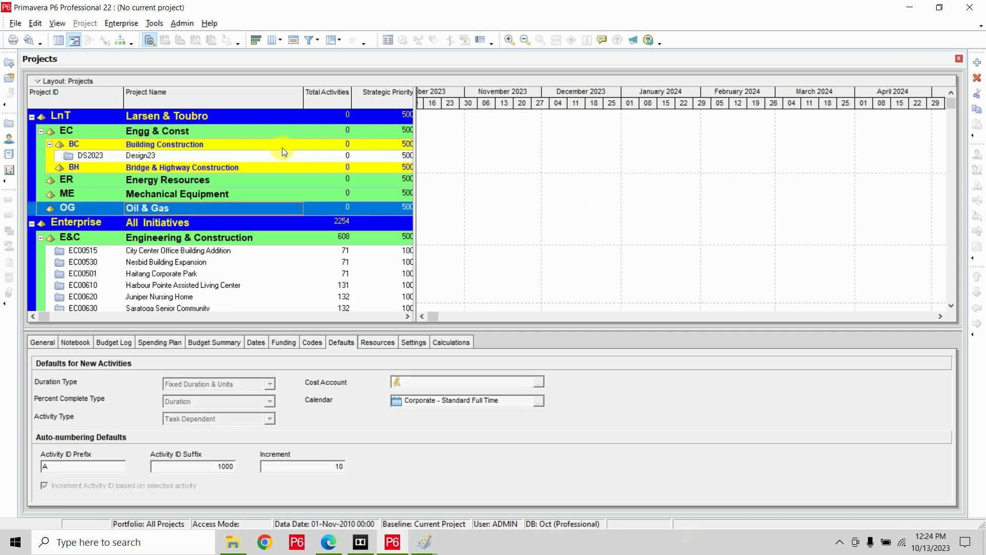
Return to Paint and start a new 1876×831px canvas, discarding the Types of Calendars board unsaved.
{"action": "mouse_move", "coordinate": [422, 548]}
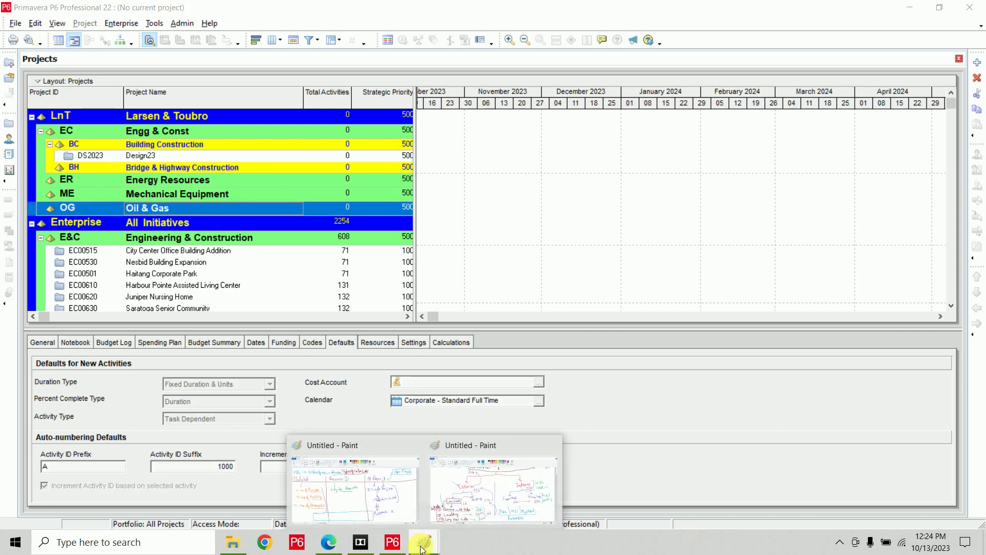
{"action": "left_click", "coordinate": [354, 491]}
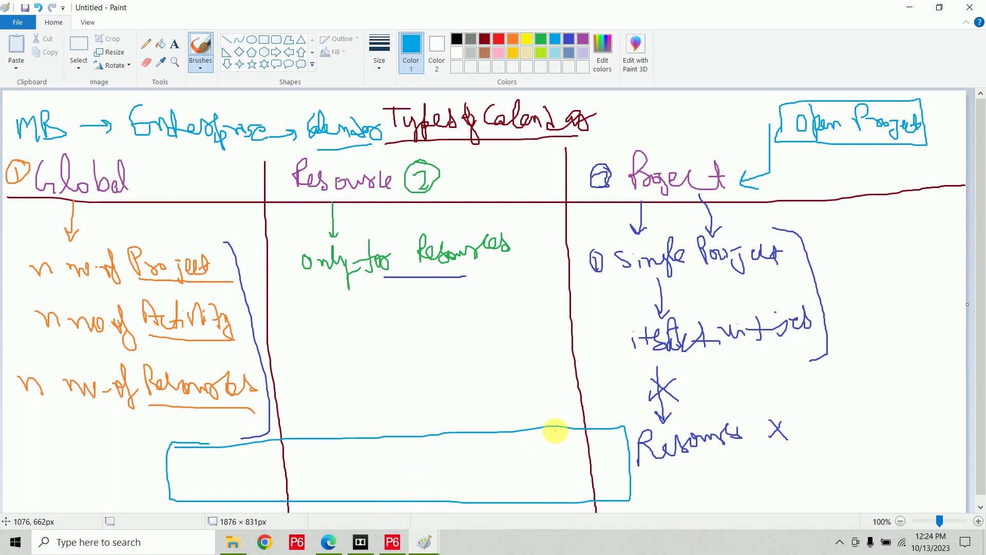
{"action": "key", "text": "ctrl+n"}
{"action": "left_click", "coordinate": [523, 268]}
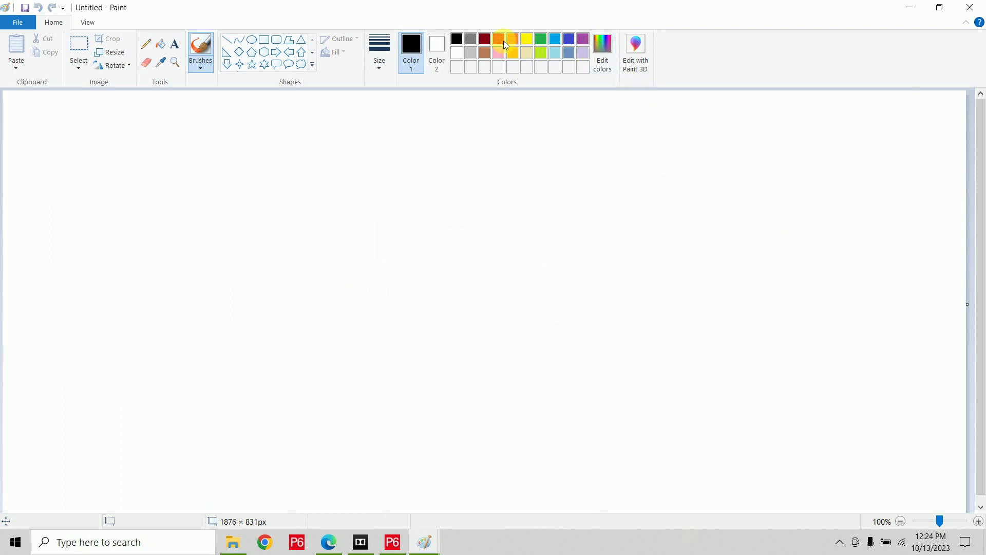
In dark red, write Weekdays with an arrow to Mon–Fri, a divider line, and 5 days.
{"action": "left_click", "coordinate": [488, 39]}
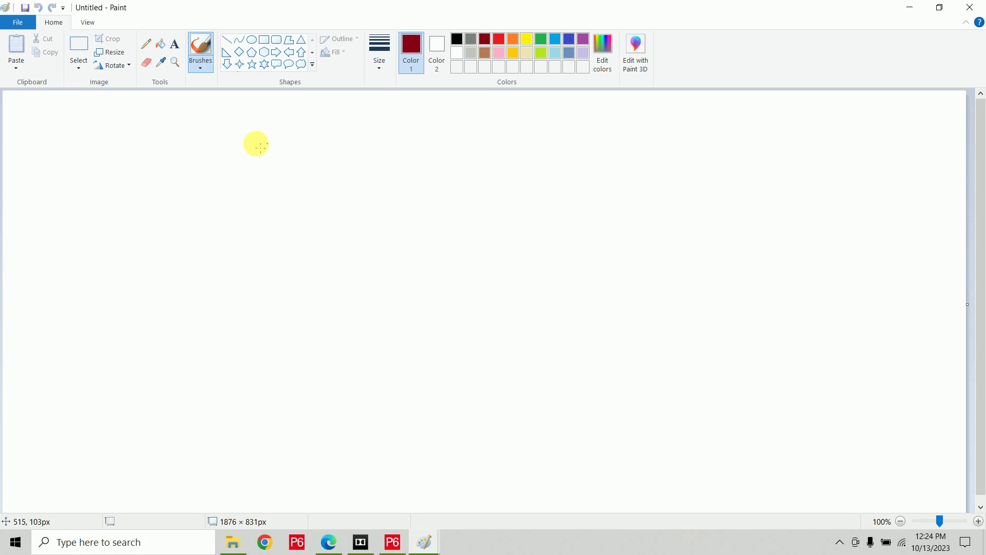
{"action": "mouse_move", "coordinate": [234, 132]}
{"action": "left_mouse_down"}
{"action": "mouse_move", "coordinate": [249, 150]}
{"action": "mouse_move", "coordinate": [284, 128]}
{"action": "mouse_move", "coordinate": [297, 136]}
{"action": "mouse_move", "coordinate": [293, 146]}
{"action": "mouse_move", "coordinate": [334, 130]}
{"action": "mouse_move", "coordinate": [341, 150]}
{"action": "mouse_move", "coordinate": [365, 136]}
{"action": "left_mouse_up"}
{"action": "mouse_move", "coordinate": [247, 163]}
{"action": "left_mouse_down"}
{"action": "mouse_move", "coordinate": [427, 139]}
{"action": "mouse_move", "coordinate": [477, 121]}
{"action": "mouse_move", "coordinate": [526, 134]}
{"action": "mouse_move", "coordinate": [577, 119]}
{"action": "mouse_move", "coordinate": [611, 133]}
{"action": "left_mouse_up"}
{"action": "left_click", "coordinate": [603, 113]}
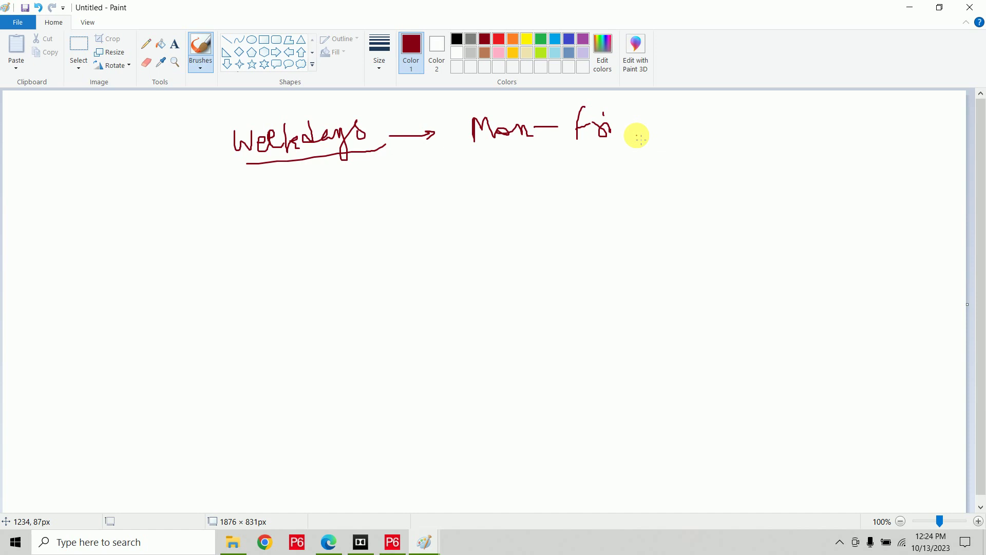
{"action": "left_click_drag", "start_coordinate": [767, 108], "coordinate": [764, 266]}
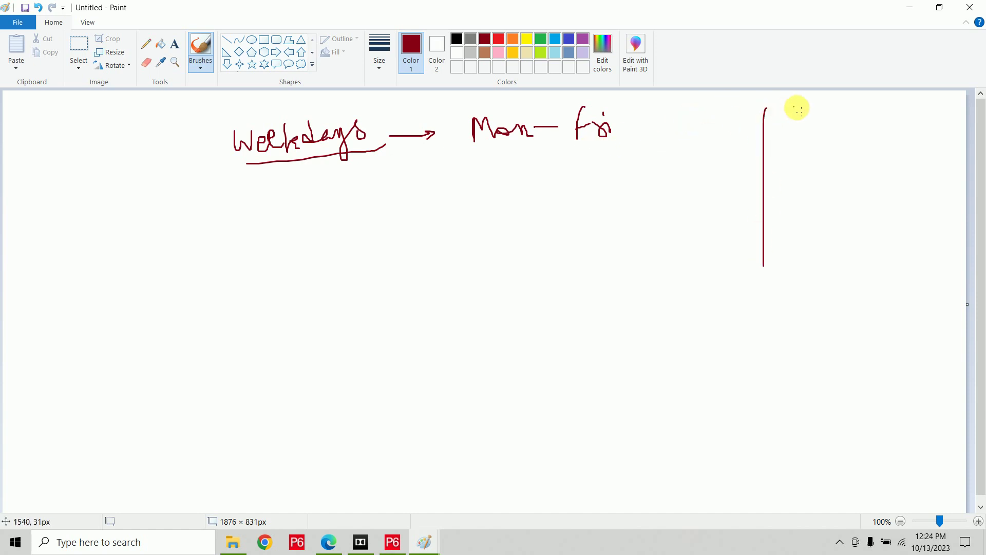
{"action": "mouse_move", "coordinate": [797, 108]}
{"action": "left_mouse_down"}
{"action": "mouse_move", "coordinate": [784, 136]}
{"action": "mouse_move", "coordinate": [859, 116]}
{"action": "mouse_move", "coordinate": [848, 148]}
{"action": "left_mouse_up"}
{"action": "mouse_move", "coordinate": [814, 165]}
{"action": "left_mouse_down"}
{"action": "mouse_move", "coordinate": [808, 186]}
{"action": "mouse_move", "coordinate": [833, 180]}
{"action": "mouse_move", "coordinate": [864, 197]}
{"action": "left_mouse_up"}
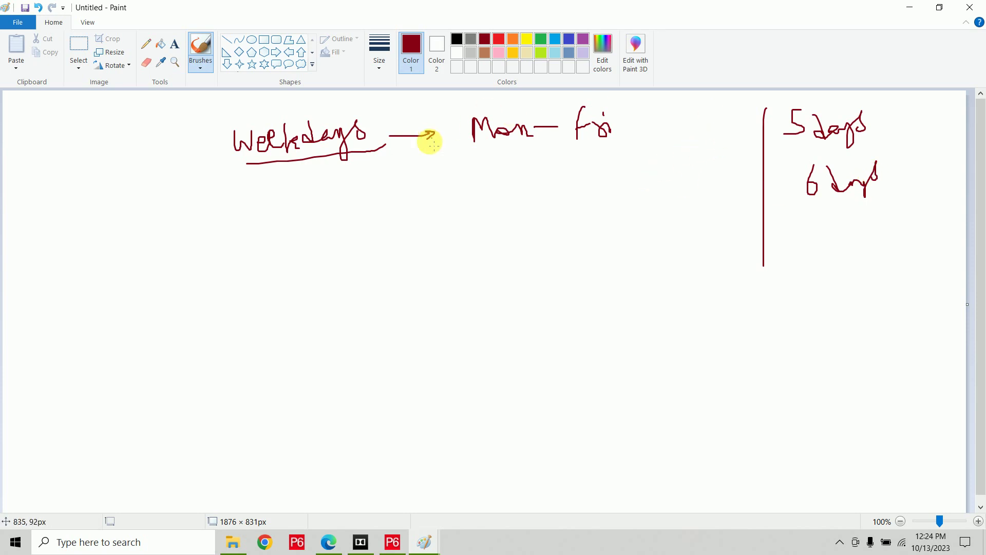
Add the Mon–Sat 6 days and Mon–Sun 7 days rows, then ring the Mon–Sat row in blue.
{"action": "mouse_move", "coordinate": [469, 187]}
{"action": "left_mouse_down"}
{"action": "mouse_move", "coordinate": [482, 163]}
{"action": "mouse_move", "coordinate": [529, 193]}
{"action": "mouse_move", "coordinate": [608, 185]}
{"action": "mouse_move", "coordinate": [626, 170]}
{"action": "mouse_move", "coordinate": [628, 192]}
{"action": "left_mouse_up"}
{"action": "left_click_drag", "start_coordinate": [621, 167], "coordinate": [643, 166]}
{"action": "mouse_move", "coordinate": [816, 222]}
{"action": "left_mouse_down"}
{"action": "mouse_move", "coordinate": [830, 223]}
{"action": "mouse_move", "coordinate": [829, 255]}
{"action": "left_mouse_up"}
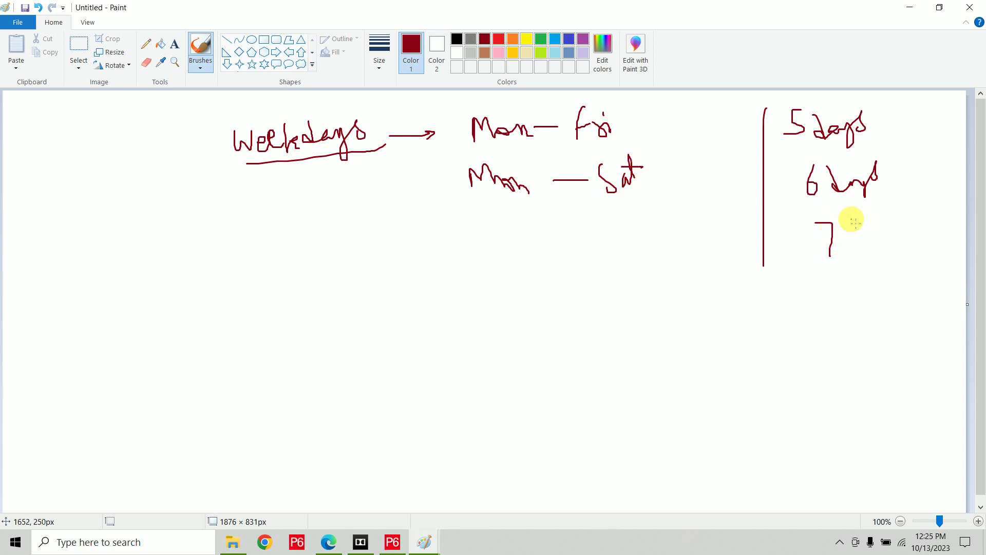
{"action": "mouse_move", "coordinate": [852, 220]}
{"action": "left_mouse_down"}
{"action": "mouse_move", "coordinate": [839, 248]}
{"action": "mouse_move", "coordinate": [881, 237]}
{"action": "mouse_move", "coordinate": [905, 253]}
{"action": "left_mouse_up"}
{"action": "mouse_move", "coordinate": [469, 216]}
{"action": "left_mouse_down"}
{"action": "mouse_move", "coordinate": [480, 238]}
{"action": "mouse_move", "coordinate": [544, 237]}
{"action": "left_mouse_up"}
{"action": "left_click_drag", "start_coordinate": [549, 238], "coordinate": [566, 237]}
{"action": "mouse_move", "coordinate": [597, 224]}
{"action": "left_mouse_down"}
{"action": "mouse_move", "coordinate": [590, 252]}
{"action": "mouse_move", "coordinate": [656, 241]}
{"action": "left_mouse_up"}
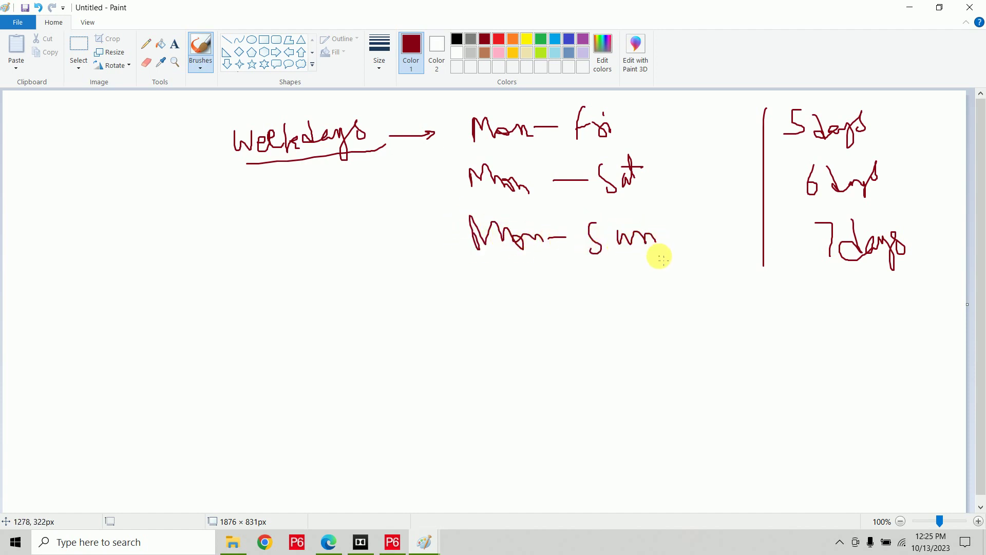
{"action": "left_click", "coordinate": [569, 39]}
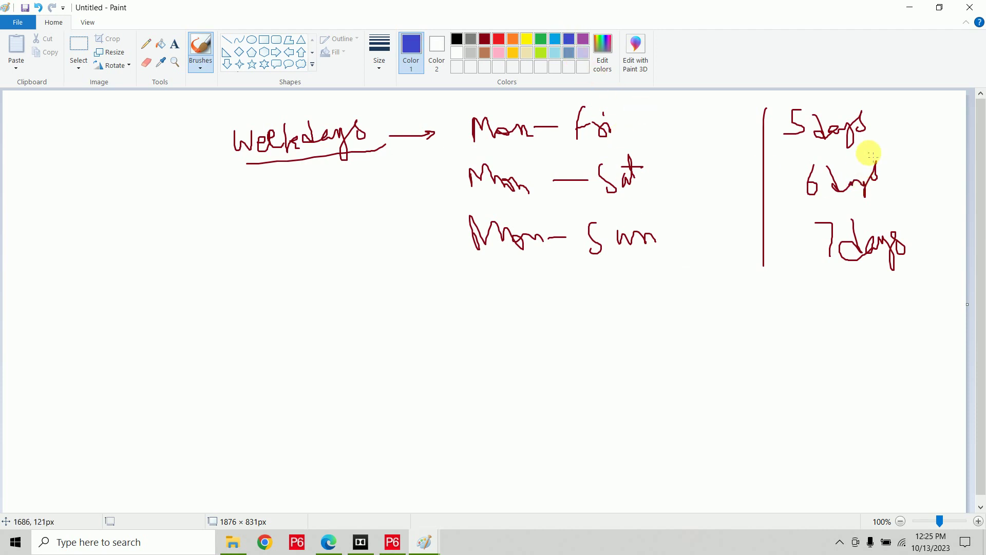
{"action": "mouse_move", "coordinate": [907, 154]}
{"action": "left_mouse_down"}
{"action": "mouse_move", "coordinate": [506, 144]}
{"action": "mouse_move", "coordinate": [450, 195]}
{"action": "mouse_move", "coordinate": [896, 209]}
{"action": "mouse_move", "coordinate": [906, 153]}
{"action": "left_mouse_up"}
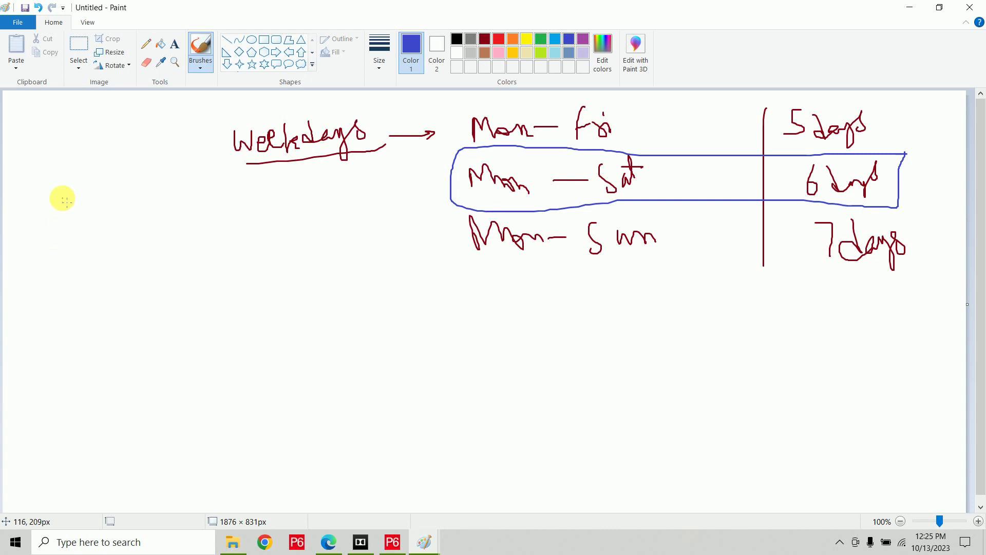
Handwrite '10 h/d' at the left and a 9am start note below it.
{"action": "mouse_move", "coordinate": [44, 223]}
{"action": "left_mouse_down"}
{"action": "mouse_move", "coordinate": [51, 253]}
{"action": "mouse_move", "coordinate": [62, 226]}
{"action": "mouse_move", "coordinate": [102, 249]}
{"action": "left_mouse_up"}
{"action": "left_click_drag", "start_coordinate": [112, 215], "coordinate": [120, 267]}
{"action": "left_click_drag", "start_coordinate": [137, 224], "coordinate": [149, 252]}
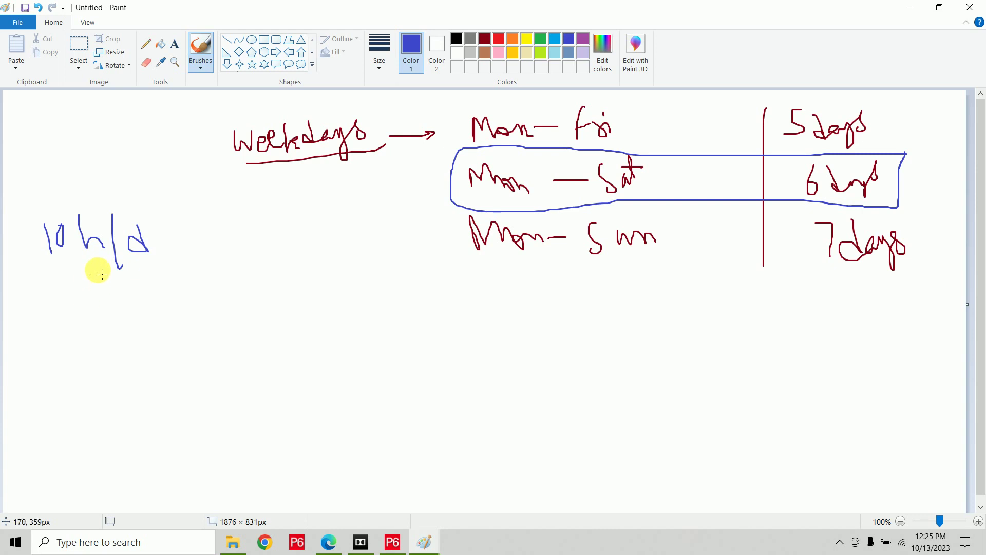
{"action": "mouse_move", "coordinate": [230, 282]}
{"action": "left_mouse_down"}
{"action": "mouse_move", "coordinate": [230, 300]}
{"action": "mouse_move", "coordinate": [347, 293]}
{"action": "left_mouse_up"}
{"action": "mouse_move", "coordinate": [271, 278]}
{"action": "left_mouse_down"}
{"action": "mouse_move", "coordinate": [271, 297]}
{"action": "mouse_move", "coordinate": [285, 296]}
{"action": "left_mouse_up"}
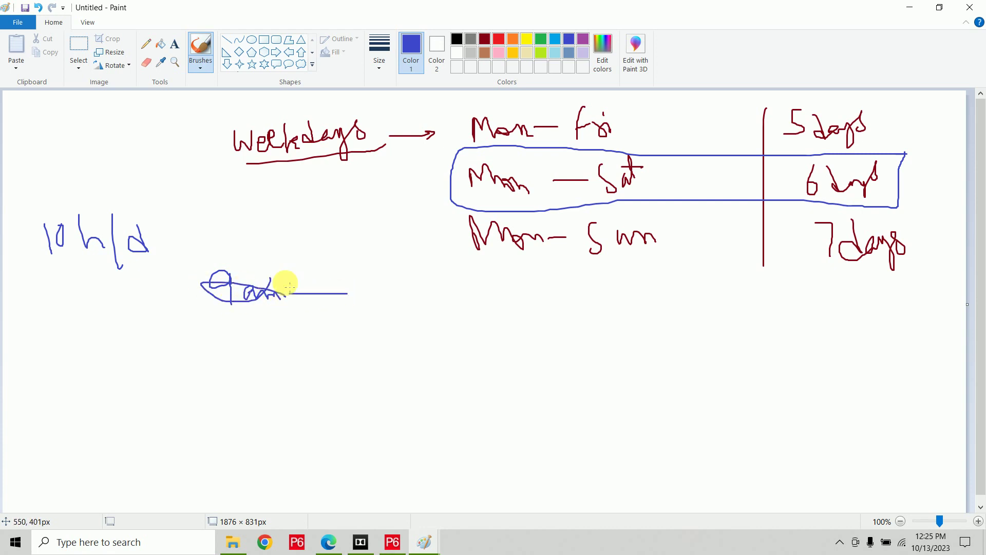
Erase the 9am scribble with an enlarged eraser and handwrite '9 to 13' instead.
{"action": "left_click", "coordinate": [146, 62]}
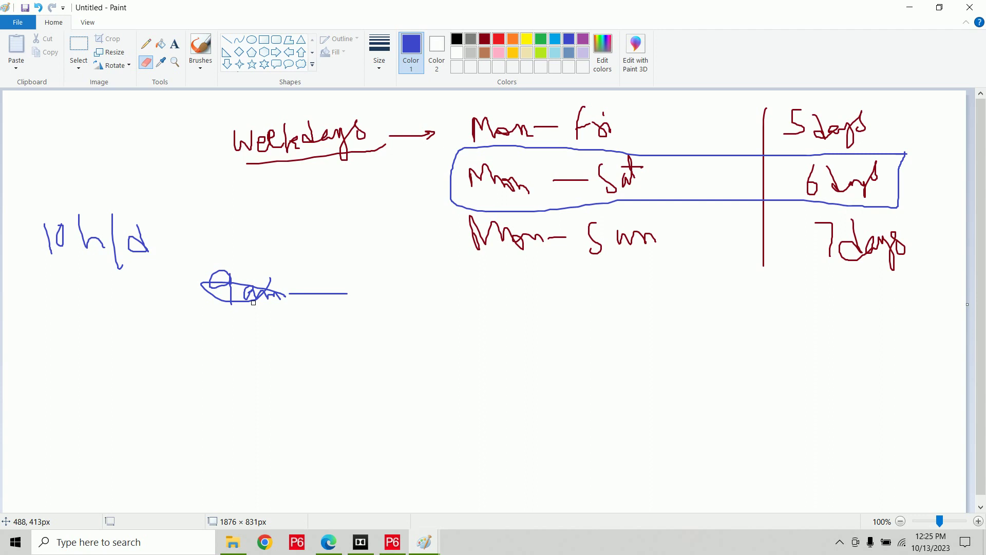
{"action": "key", "text": "ctrl+plus"}
{"action": "key", "text": "ctrl+plus"}
{"action": "key", "text": "ctrl+plus"}
{"action": "key", "text": "ctrl+plus"}
{"action": "key", "text": "ctrl+plus"}
{"action": "key", "text": "ctrl+plus"}
{"action": "mouse_move", "coordinate": [253, 302]}
{"action": "left_mouse_down"}
{"action": "mouse_move", "coordinate": [235, 304]}
{"action": "mouse_move", "coordinate": [220, 278]}
{"action": "mouse_move", "coordinate": [348, 291]}
{"action": "left_mouse_up"}
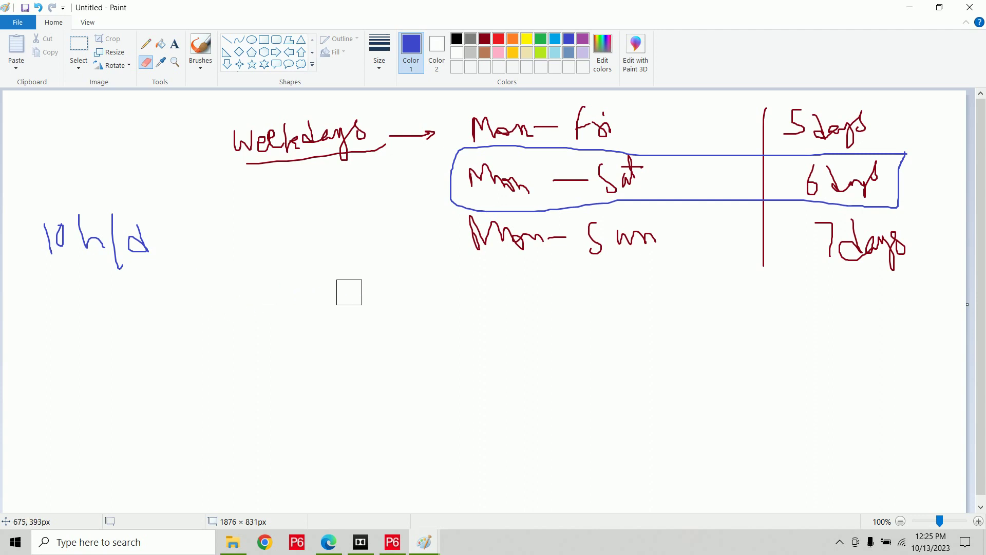
{"action": "left_click", "coordinate": [201, 47]}
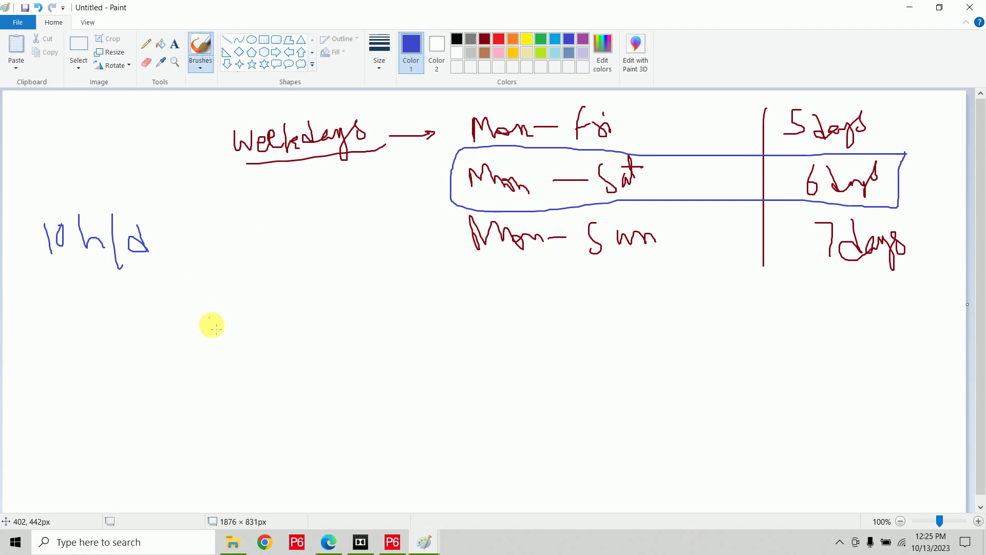
{"action": "mouse_move", "coordinate": [220, 303]}
{"action": "left_mouse_down"}
{"action": "mouse_move", "coordinate": [212, 302]}
{"action": "mouse_move", "coordinate": [222, 324]}
{"action": "left_mouse_up"}
{"action": "mouse_move", "coordinate": [252, 294]}
{"action": "left_mouse_down"}
{"action": "mouse_move", "coordinate": [260, 311]}
{"action": "mouse_move", "coordinate": [310, 315]}
{"action": "mouse_move", "coordinate": [330, 288]}
{"action": "mouse_move", "coordinate": [330, 314]}
{"action": "left_mouse_up"}
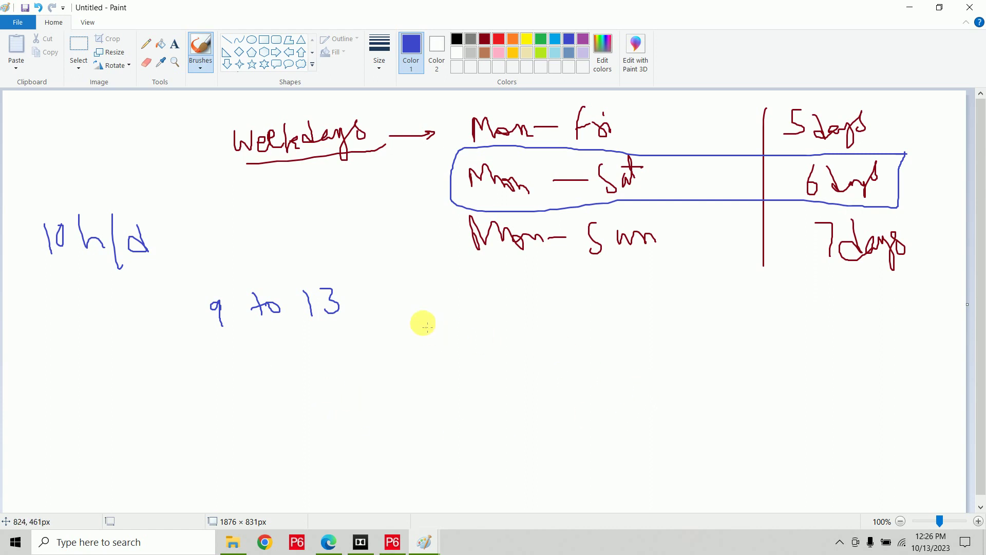
Draw a divider, write an underlined '13 to 14' break, and write '14 to 20' below '9 to 13'.
{"action": "left_click_drag", "start_coordinate": [408, 269], "coordinate": [440, 380]}
{"action": "left_click_drag", "start_coordinate": [454, 424], "coordinate": [454, 439]}
{"action": "left_click_drag", "start_coordinate": [458, 325], "coordinate": [467, 348]}
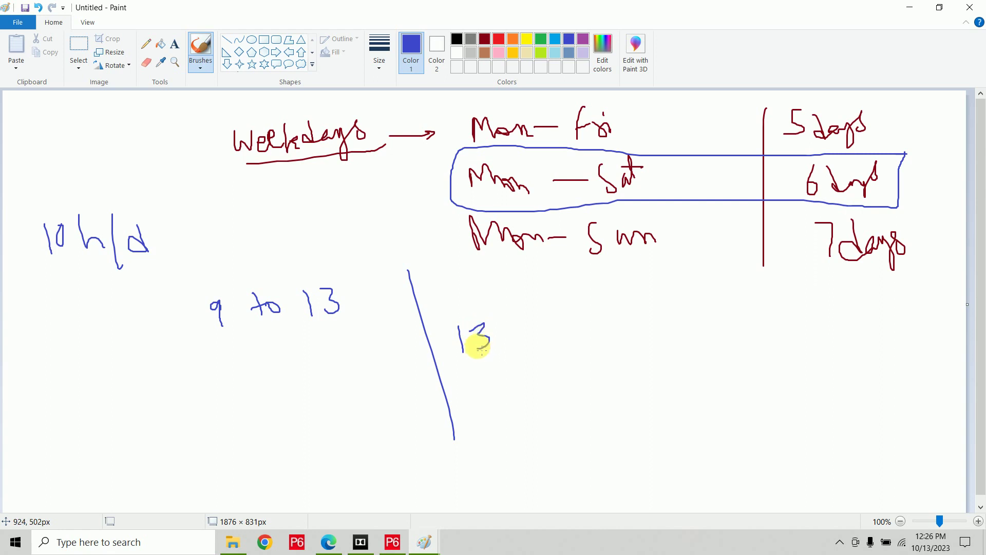
{"action": "mouse_move", "coordinate": [505, 317]}
{"action": "left_mouse_down"}
{"action": "mouse_move", "coordinate": [510, 349]}
{"action": "mouse_move", "coordinate": [531, 329]}
{"action": "mouse_move", "coordinate": [525, 335]}
{"action": "mouse_move", "coordinate": [575, 341]}
{"action": "left_mouse_up"}
{"action": "left_click_drag", "start_coordinate": [479, 372], "coordinate": [587, 348]}
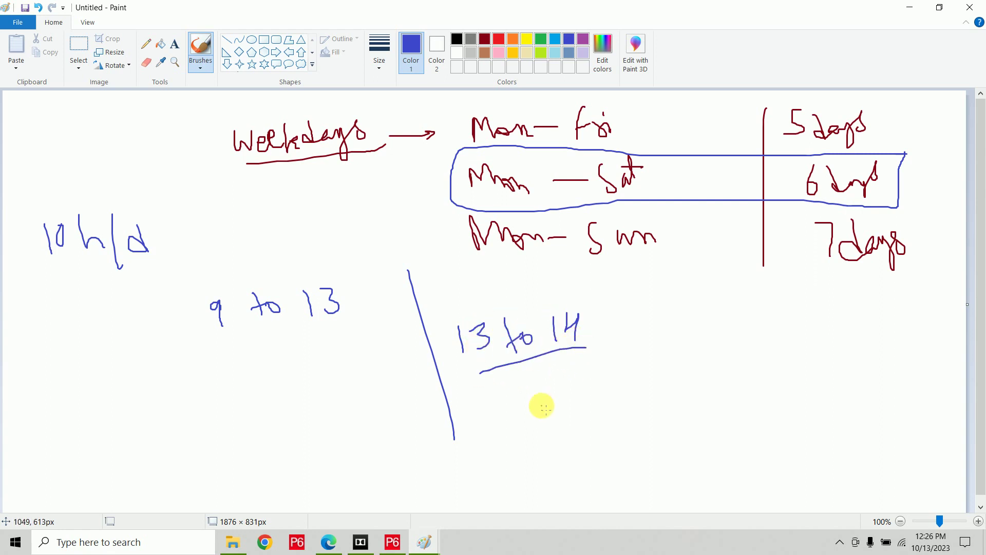
{"action": "mouse_move", "coordinate": [205, 365]}
{"action": "left_mouse_down"}
{"action": "mouse_move", "coordinate": [207, 387]}
{"action": "mouse_move", "coordinate": [221, 370]}
{"action": "mouse_move", "coordinate": [235, 384]}
{"action": "left_mouse_up"}
{"action": "mouse_move", "coordinate": [258, 353]}
{"action": "left_mouse_down"}
{"action": "mouse_move", "coordinate": [269, 381]}
{"action": "mouse_move", "coordinate": [290, 364]}
{"action": "left_mouse_up"}
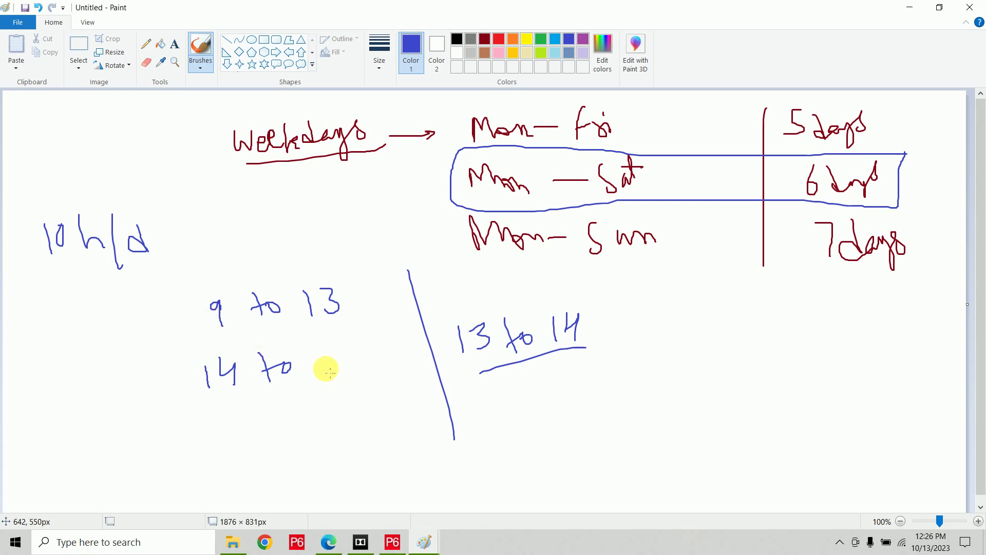
{"action": "mouse_move", "coordinate": [317, 355]}
{"action": "left_mouse_down"}
{"action": "mouse_move", "coordinate": [335, 373]}
{"action": "mouse_move", "coordinate": [345, 352]}
{"action": "left_mouse_up"}
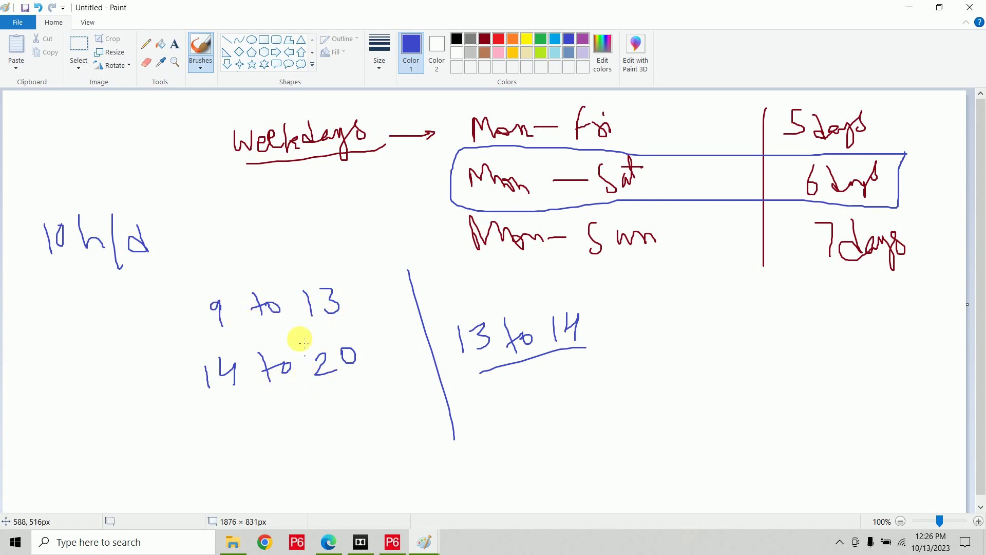
Underline '10 h/d', arrow down to '60 h/w', and write '260 h/m' below.
{"action": "left_click_drag", "start_coordinate": [47, 261], "coordinate": [155, 261]}
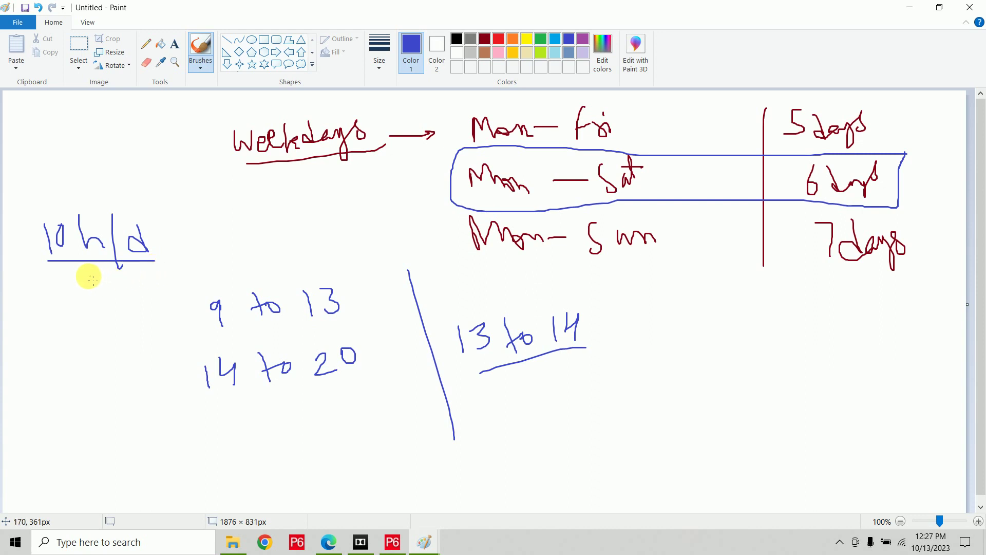
{"action": "mouse_move", "coordinate": [77, 266]}
{"action": "left_mouse_down"}
{"action": "mouse_move", "coordinate": [60, 306]}
{"action": "mouse_move", "coordinate": [68, 310]}
{"action": "left_mouse_up"}
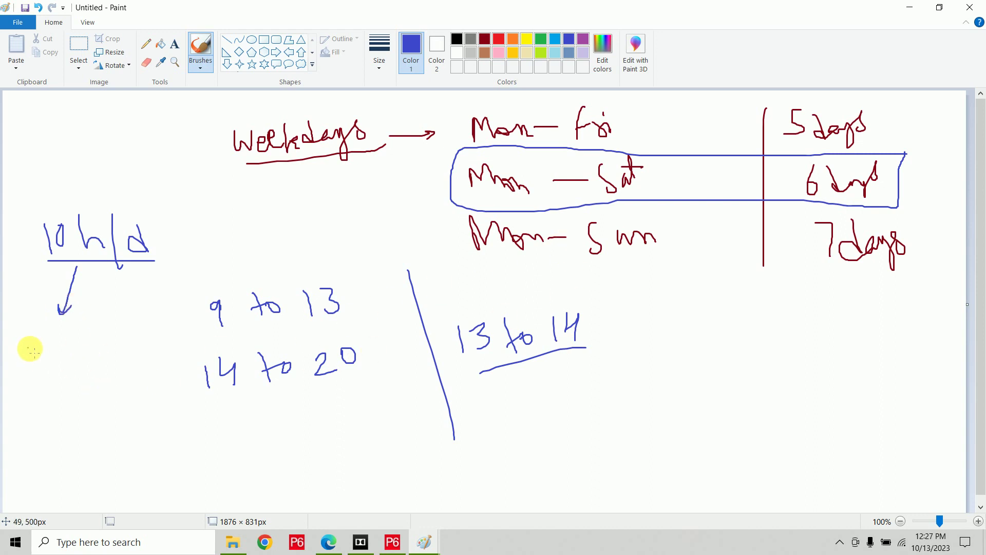
{"action": "mouse_move", "coordinate": [32, 345]}
{"action": "left_mouse_down"}
{"action": "mouse_move", "coordinate": [29, 368]}
{"action": "mouse_move", "coordinate": [45, 357]}
{"action": "mouse_move", "coordinate": [39, 346]}
{"action": "mouse_move", "coordinate": [79, 359]}
{"action": "mouse_move", "coordinate": [81, 375]}
{"action": "left_mouse_up"}
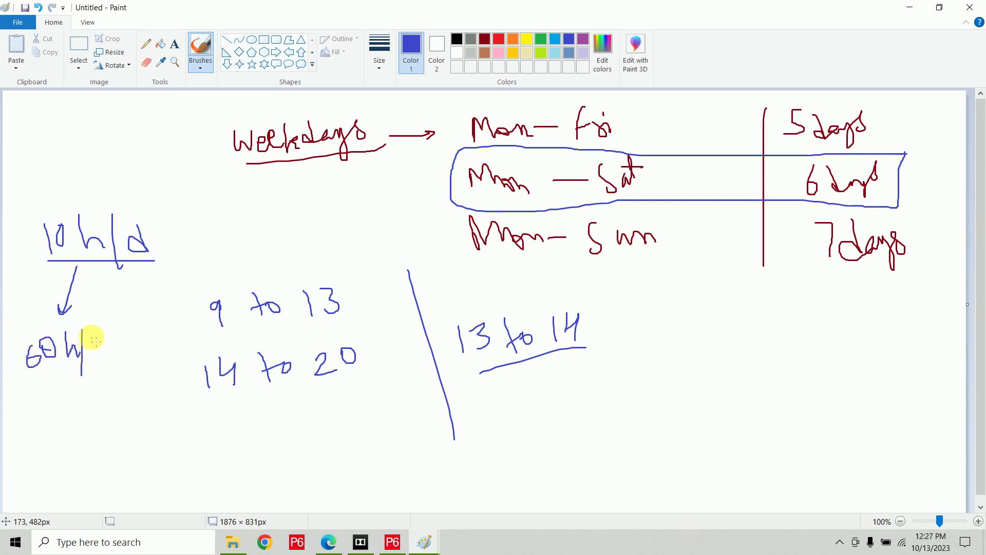
{"action": "mouse_move", "coordinate": [94, 335]}
{"action": "left_mouse_down"}
{"action": "mouse_move", "coordinate": [100, 353]}
{"action": "mouse_move", "coordinate": [119, 337]}
{"action": "left_mouse_up"}
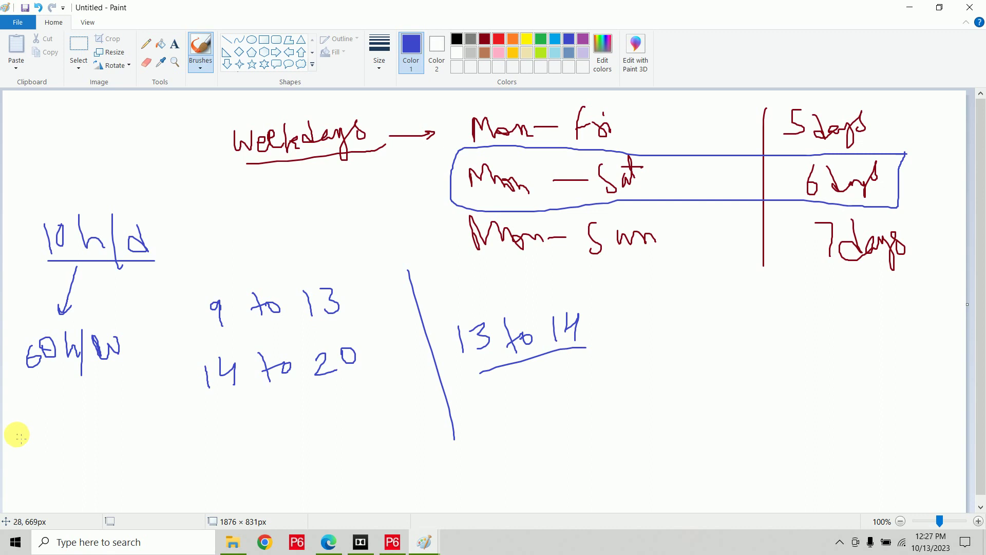
{"action": "mouse_move", "coordinate": [28, 417]}
{"action": "left_mouse_down"}
{"action": "mouse_move", "coordinate": [30, 436]}
{"action": "mouse_move", "coordinate": [88, 416]}
{"action": "mouse_move", "coordinate": [115, 439]}
{"action": "mouse_move", "coordinate": [134, 418]}
{"action": "mouse_move", "coordinate": [140, 430]}
{"action": "left_mouse_up"}
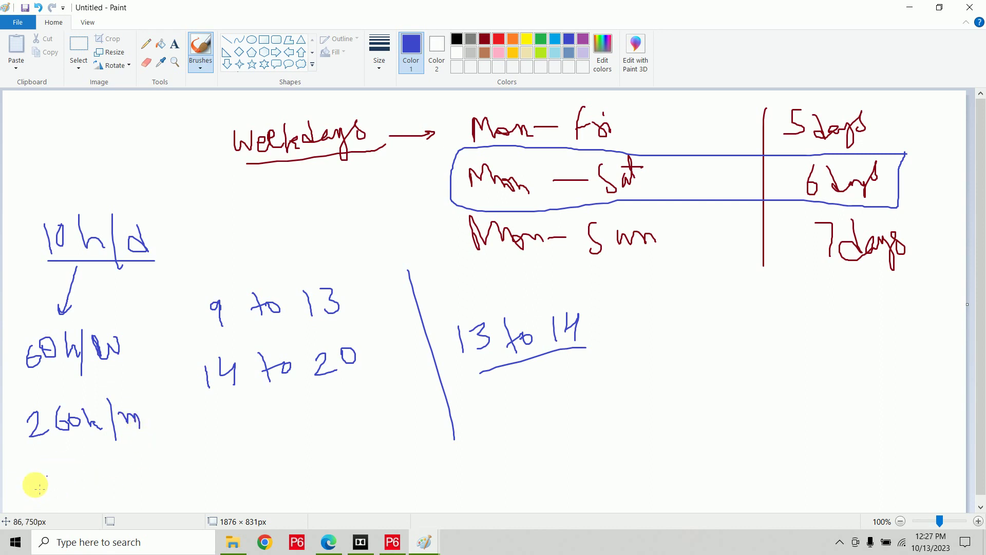
Launch Calculator, compute 260 × 12 = 3,120, and minimize it back to Paint.
{"action": "left_click", "coordinate": [2, 548]}
{"action": "type", "text": "cal"}
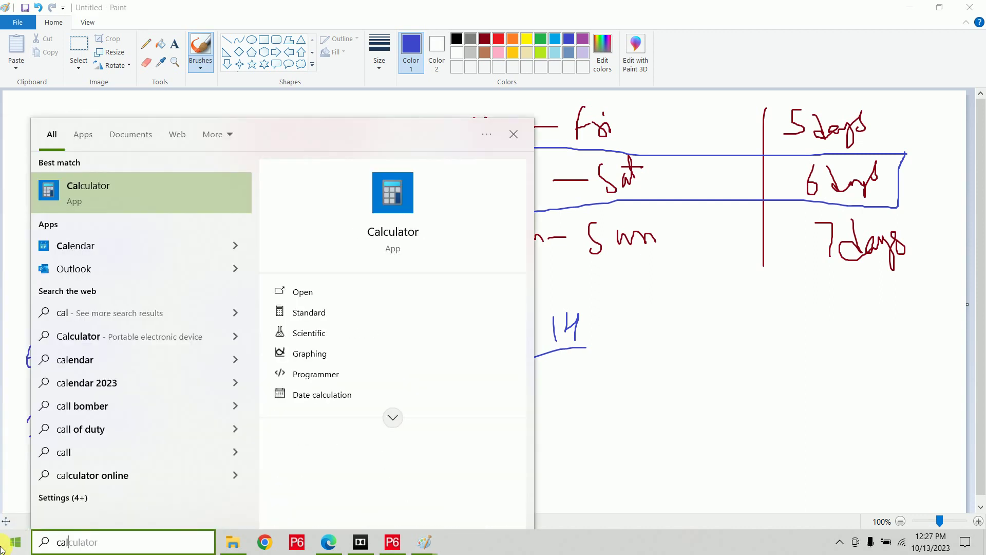
{"action": "key", "text": "Return"}
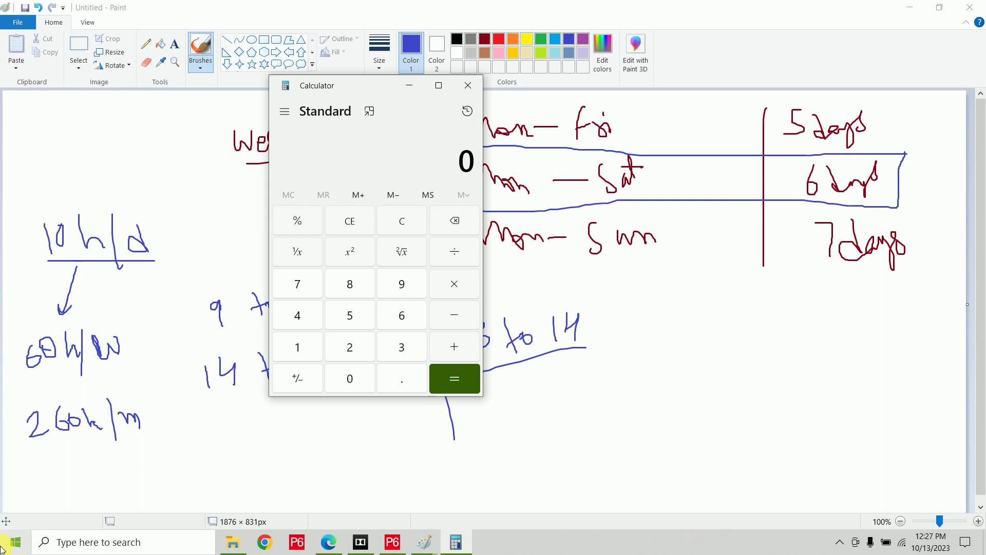
{"action": "type", "text": "260 × 12"}
{"action": "key", "text": "Return"}
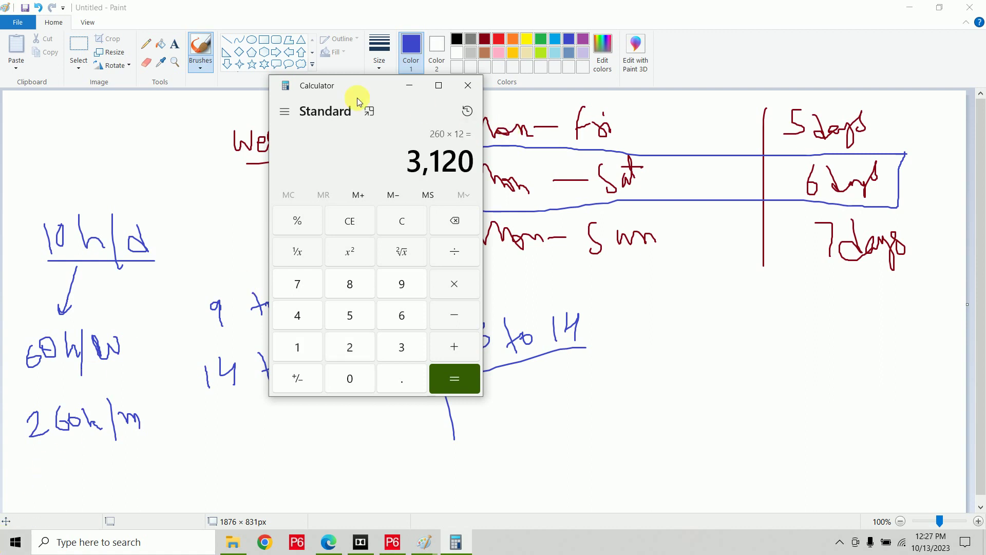
{"action": "left_click", "coordinate": [410, 86]}
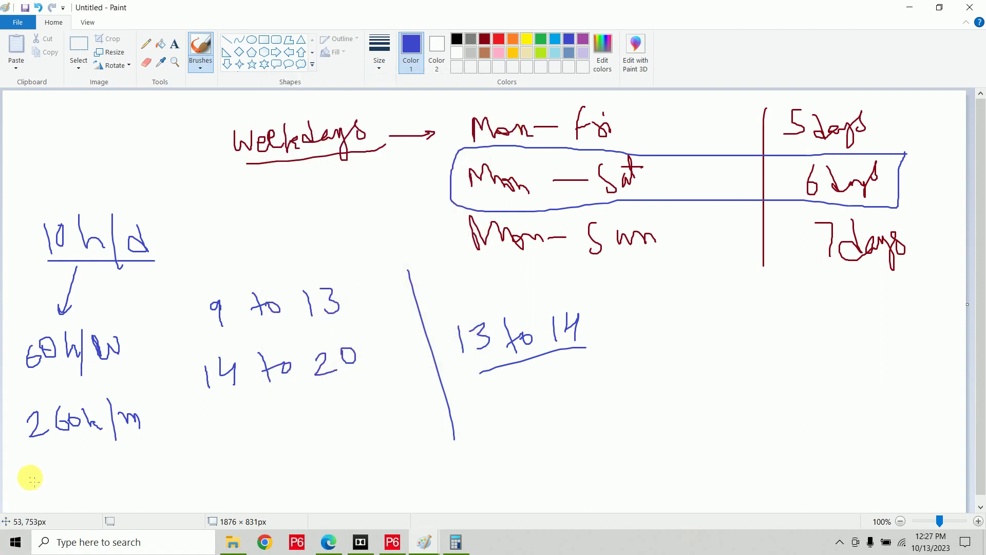
Write '3120 h/y' below the 260 h/m note.
{"action": "mouse_move", "coordinate": [29, 473]}
{"action": "left_mouse_down"}
{"action": "mouse_move", "coordinate": [53, 478]}
{"action": "mouse_move", "coordinate": [41, 496]}
{"action": "mouse_move", "coordinate": [98, 482]}
{"action": "mouse_move", "coordinate": [92, 471]}
{"action": "mouse_move", "coordinate": [106, 465]}
{"action": "mouse_move", "coordinate": [136, 494]}
{"action": "left_mouse_up"}
{"action": "left_click_drag", "start_coordinate": [139, 448], "coordinate": [143, 497]}
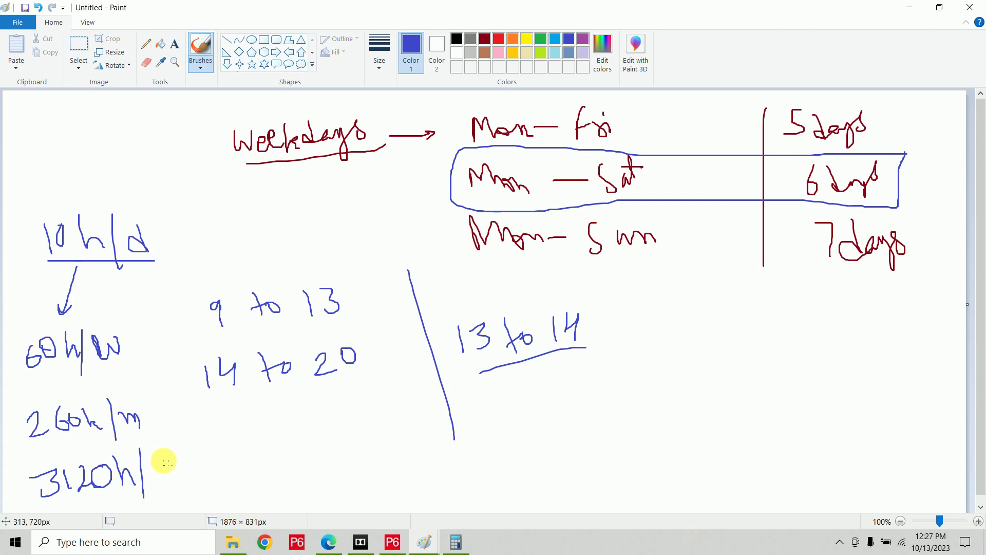
{"action": "mouse_move", "coordinate": [164, 459]}
{"action": "left_mouse_down"}
{"action": "mouse_move", "coordinate": [171, 479]}
{"action": "mouse_move", "coordinate": [176, 467]}
{"action": "mouse_move", "coordinate": [175, 492]}
{"action": "left_mouse_up"}
Add a brace and a box around the shift times, tick Mon–Sat, and write 'Holidays'.
{"action": "mouse_move", "coordinate": [156, 199]}
{"action": "left_mouse_down"}
{"action": "mouse_move", "coordinate": [171, 244]}
{"action": "mouse_move", "coordinate": [191, 506]}
{"action": "left_mouse_up"}
{"action": "mouse_move", "coordinate": [203, 407]}
{"action": "left_mouse_down"}
{"action": "mouse_move", "coordinate": [532, 376]}
{"action": "mouse_move", "coordinate": [575, 282]}
{"action": "mouse_move", "coordinate": [387, 264]}
{"action": "mouse_move", "coordinate": [207, 277]}
{"action": "mouse_move", "coordinate": [189, 402]}
{"action": "mouse_move", "coordinate": [221, 405]}
{"action": "left_mouse_up"}
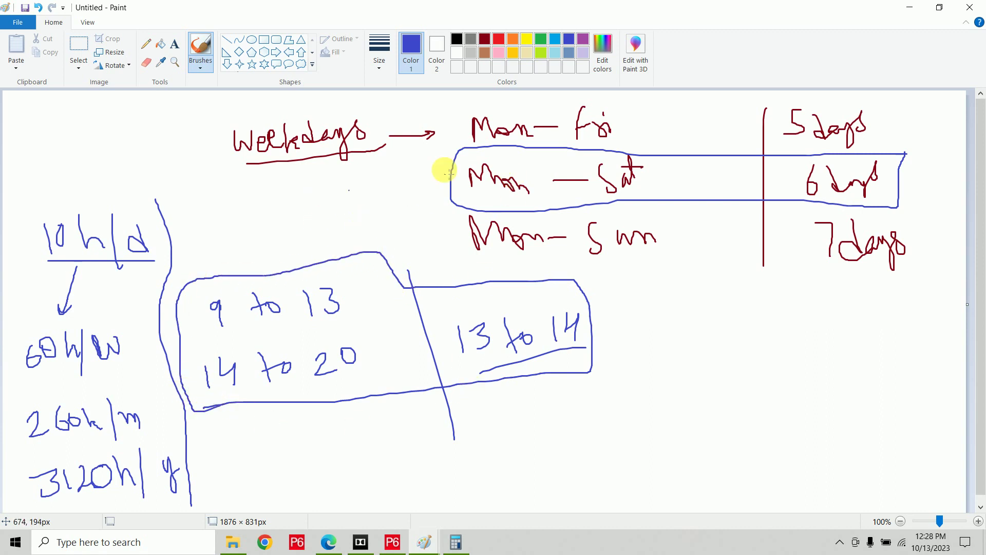
{"action": "left_click_drag", "start_coordinate": [430, 175], "coordinate": [454, 160]}
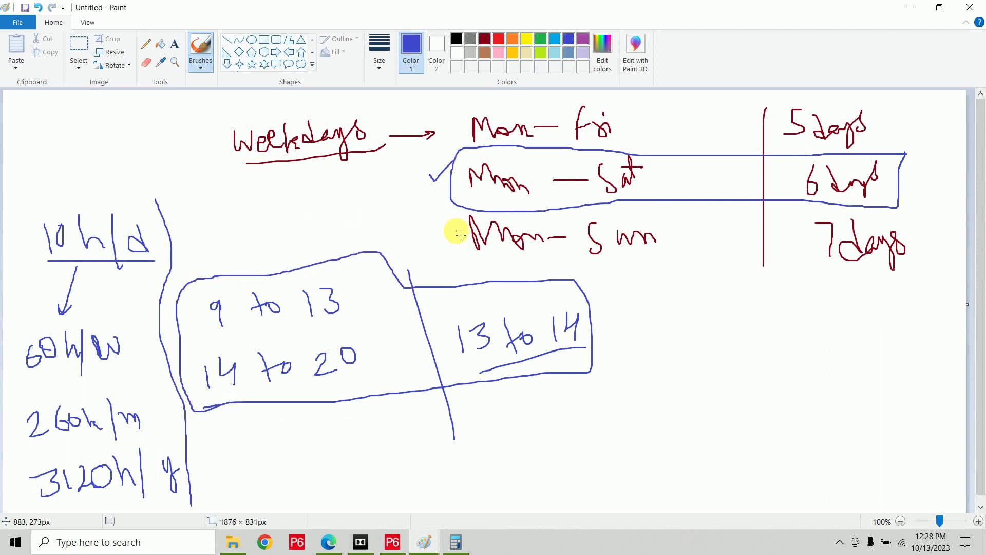
{"action": "mouse_move", "coordinate": [630, 308]}
{"action": "left_mouse_down"}
{"action": "mouse_move", "coordinate": [630, 331]}
{"action": "mouse_move", "coordinate": [676, 310]}
{"action": "mouse_move", "coordinate": [709, 313]}
{"action": "mouse_move", "coordinate": [719, 300]}
{"action": "mouse_move", "coordinate": [694, 328]}
{"action": "mouse_move", "coordinate": [738, 315]}
{"action": "left_mouse_up"}
Underline 'Holidays:' and handwrite '26 Jan | 15 Aug | 2 Oct', with '25 Dec' on a second line.
{"action": "left_click", "coordinate": [742, 296]}
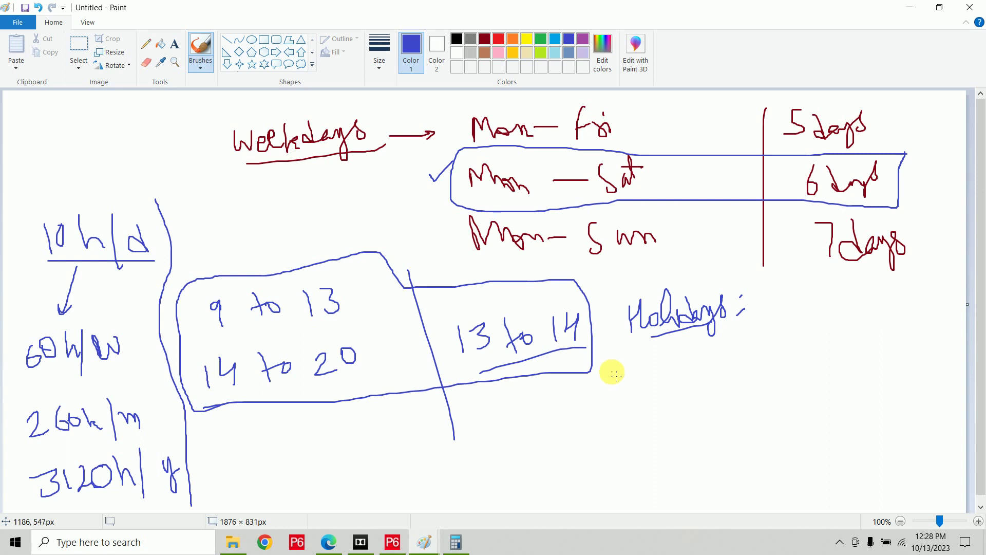
{"action": "mouse_move", "coordinate": [602, 369]}
{"action": "left_mouse_down"}
{"action": "mouse_move", "coordinate": [599, 396]}
{"action": "mouse_move", "coordinate": [676, 362]}
{"action": "left_mouse_up"}
{"action": "mouse_move", "coordinate": [679, 375]}
{"action": "left_mouse_down"}
{"action": "mouse_move", "coordinate": [685, 390]}
{"action": "mouse_move", "coordinate": [683, 378]}
{"action": "mouse_move", "coordinate": [711, 384]}
{"action": "left_mouse_up"}
{"action": "left_click_drag", "start_coordinate": [724, 333], "coordinate": [736, 395]}
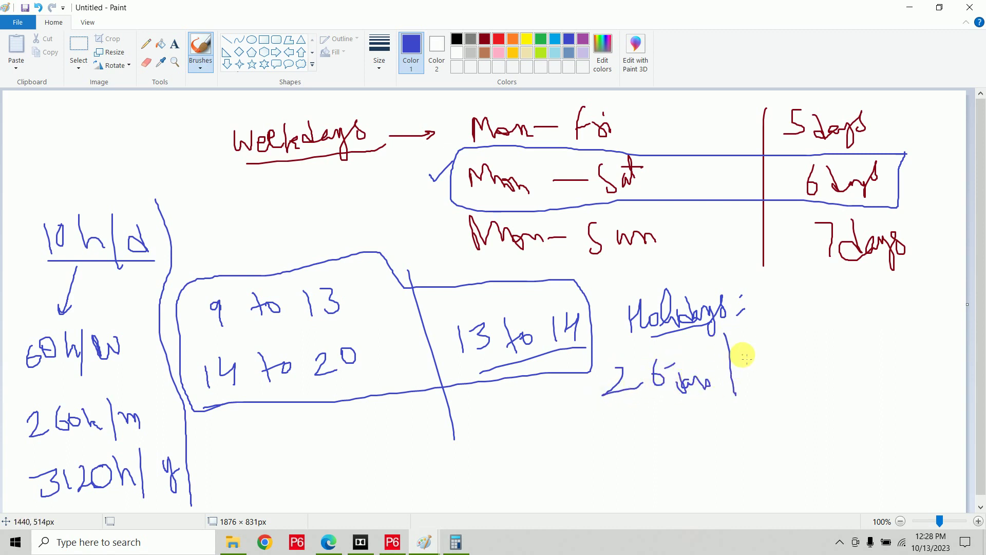
{"action": "mouse_move", "coordinate": [743, 355]}
{"action": "left_mouse_down"}
{"action": "mouse_move", "coordinate": [752, 380]}
{"action": "mouse_move", "coordinate": [778, 345]}
{"action": "mouse_move", "coordinate": [794, 369]}
{"action": "mouse_move", "coordinate": [796, 349]}
{"action": "mouse_move", "coordinate": [812, 354]}
{"action": "mouse_move", "coordinate": [816, 372]}
{"action": "left_mouse_up"}
{"action": "left_click", "coordinate": [785, 332]}
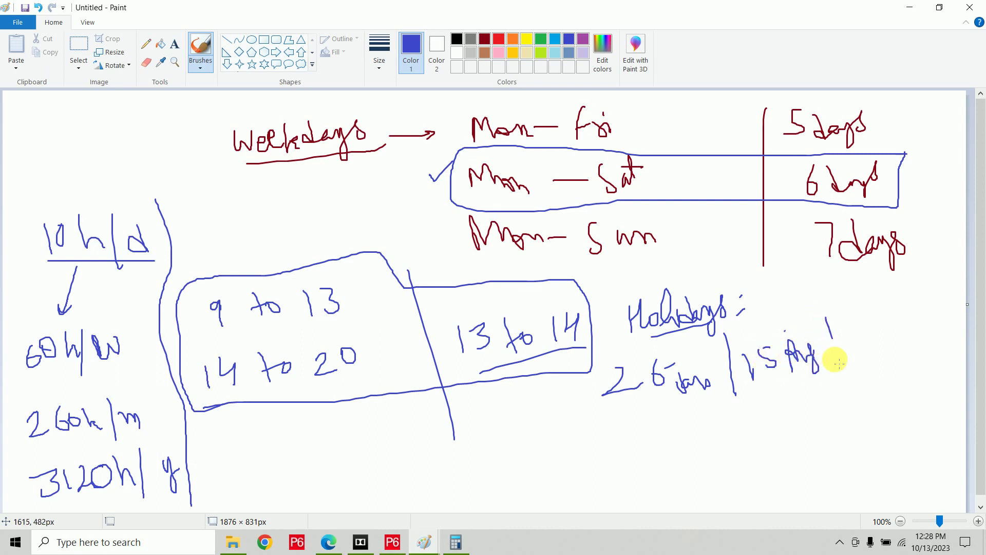
{"action": "left_click_drag", "start_coordinate": [826, 318], "coordinate": [844, 391]}
{"action": "mouse_move", "coordinate": [849, 342]}
{"action": "left_mouse_down"}
{"action": "mouse_move", "coordinate": [863, 358]}
{"action": "mouse_move", "coordinate": [881, 339]}
{"action": "mouse_move", "coordinate": [904, 355]}
{"action": "left_mouse_up"}
{"action": "left_click_drag", "start_coordinate": [897, 341], "coordinate": [911, 337]}
{"action": "mouse_move", "coordinate": [616, 431]}
{"action": "left_mouse_down"}
{"action": "mouse_move", "coordinate": [653, 441]}
{"action": "mouse_move", "coordinate": [671, 417]}
{"action": "mouse_move", "coordinate": [693, 437]}
{"action": "mouse_move", "coordinate": [719, 419]}
{"action": "mouse_move", "coordinate": [736, 437]}
{"action": "left_mouse_up"}
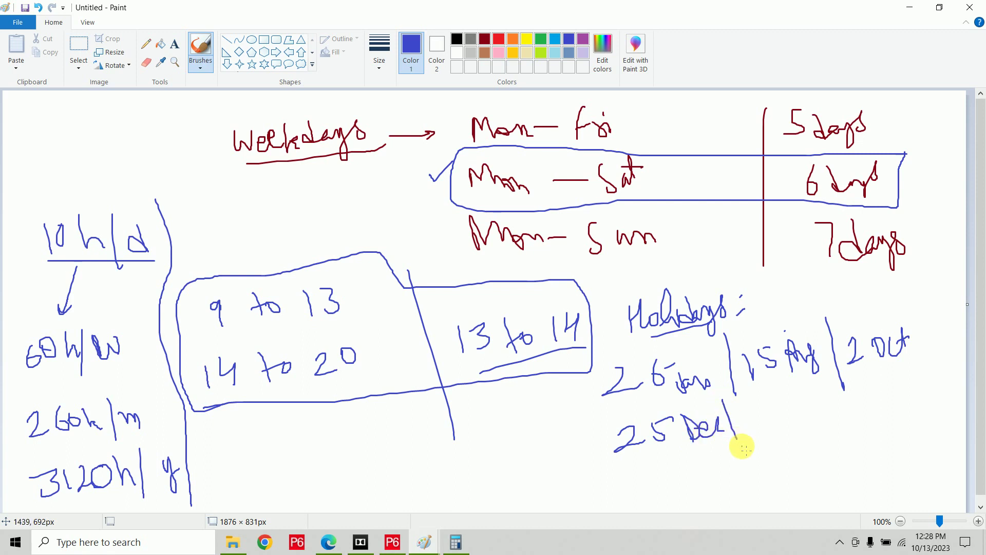
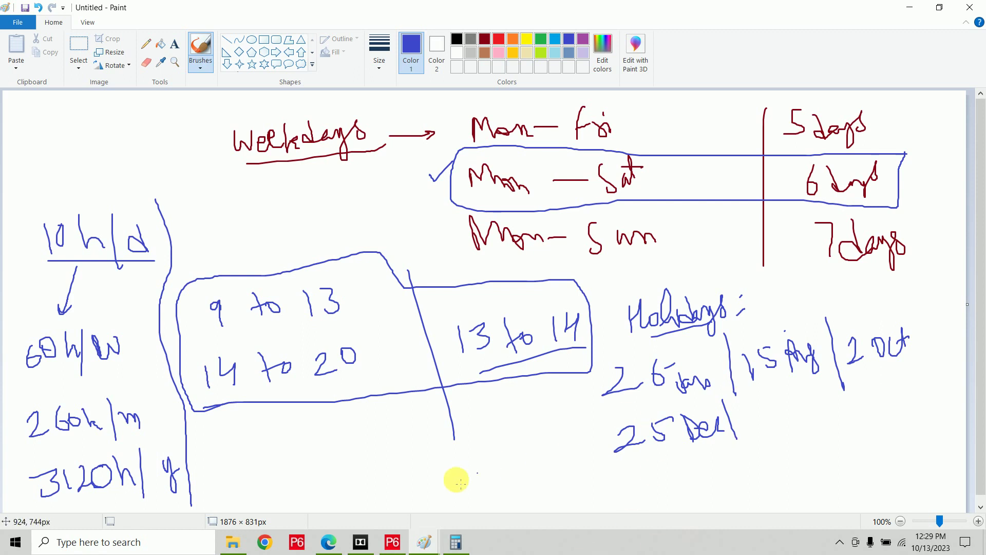
Bring P6 to the front and review the existing calendars in Enterprise > Calendars.
{"action": "left_click", "coordinate": [393, 545]}
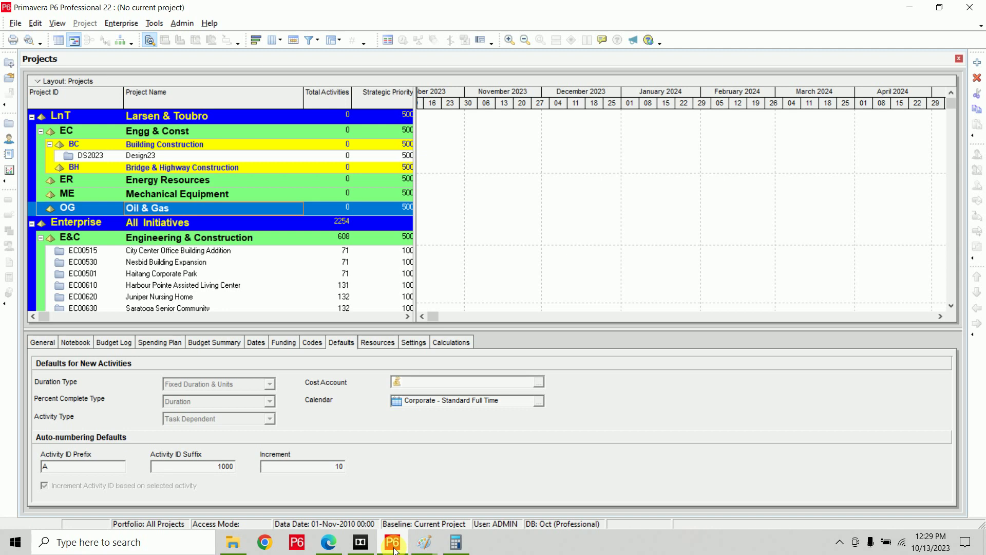
{"action": "left_click", "coordinate": [120, 23]}
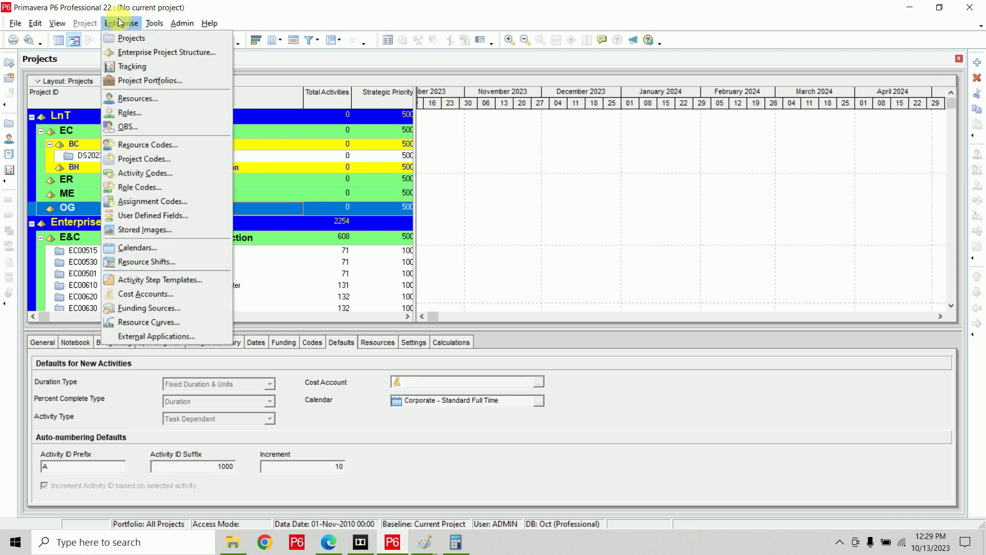
{"action": "left_click", "coordinate": [166, 251]}
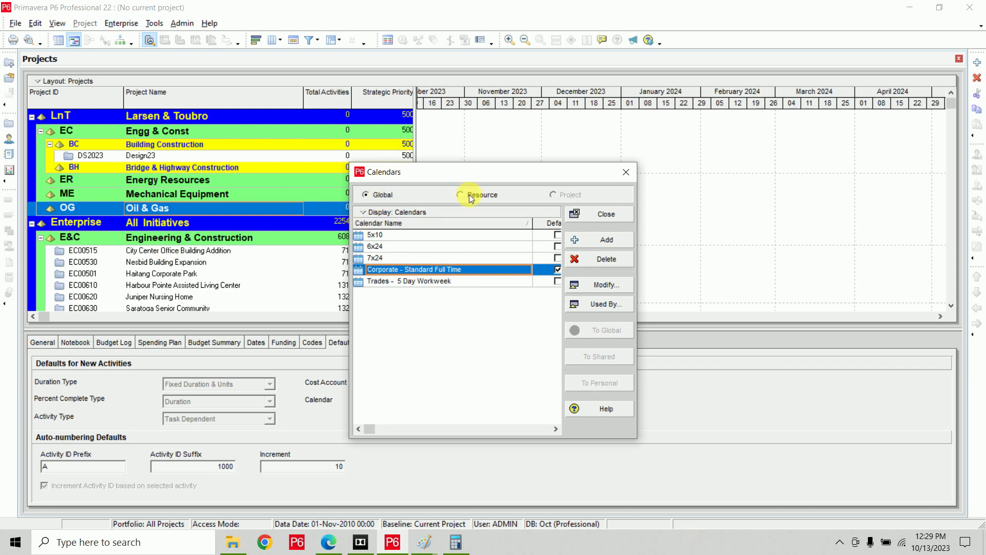
{"action": "left_click", "coordinate": [584, 220]}
Open the DS2023 Design23 project from the Projects list.
{"action": "left_click", "coordinate": [148, 153]}
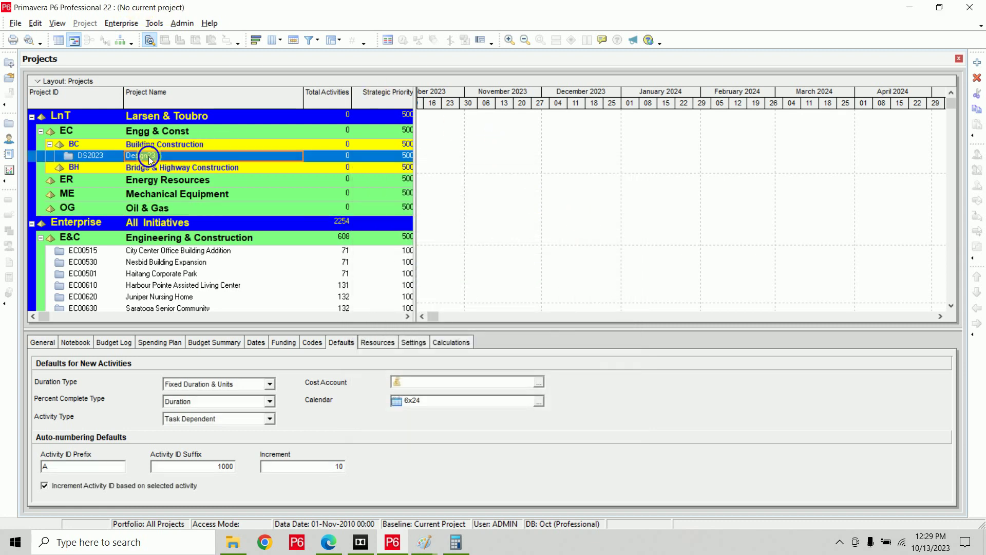
{"action": "right_click", "coordinate": [149, 156]}
{"action": "left_click", "coordinate": [156, 161]}
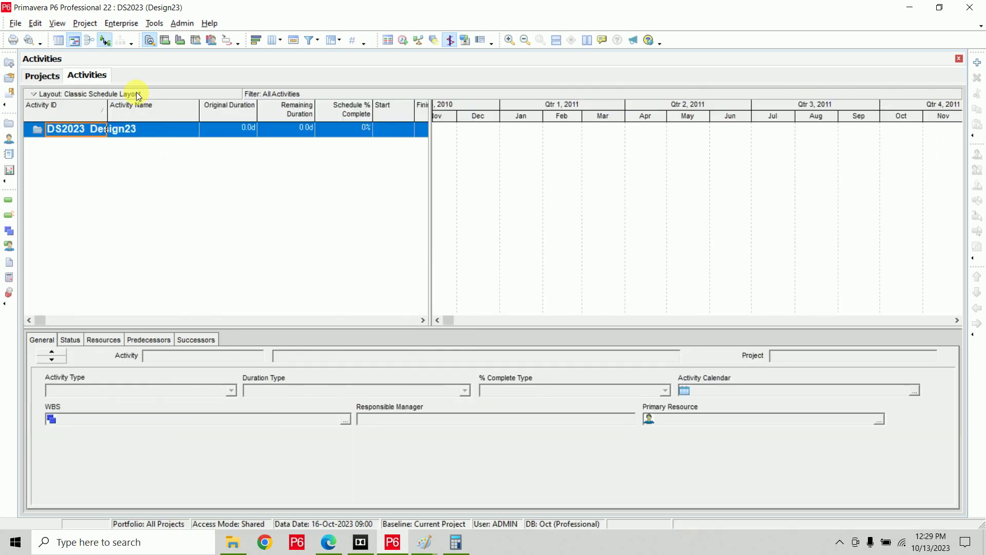
Browse the project and resource calendar lists in the Calendars manager without adding one.
{"action": "left_click", "coordinate": [121, 23]}
{"action": "left_click", "coordinate": [171, 247]}
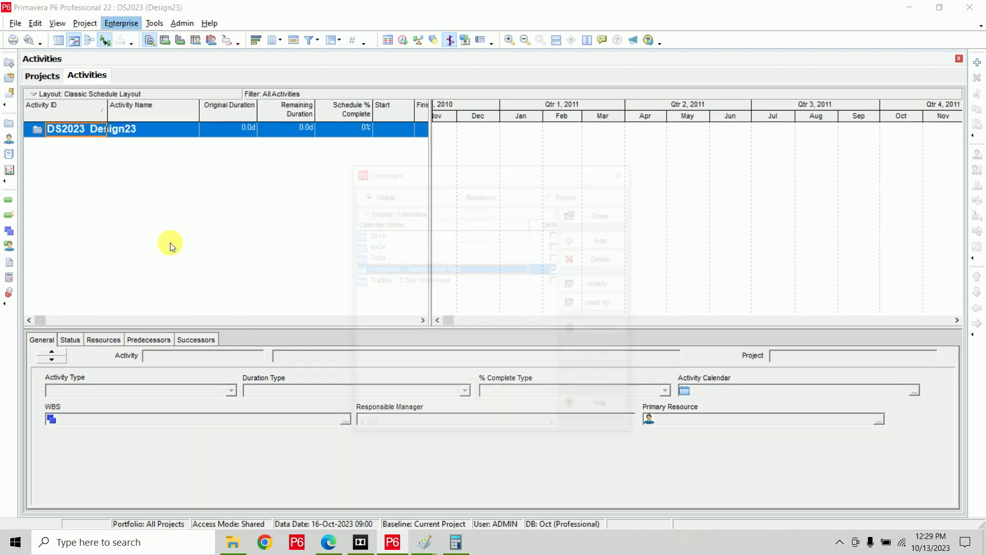
{"action": "left_click", "coordinate": [566, 195]}
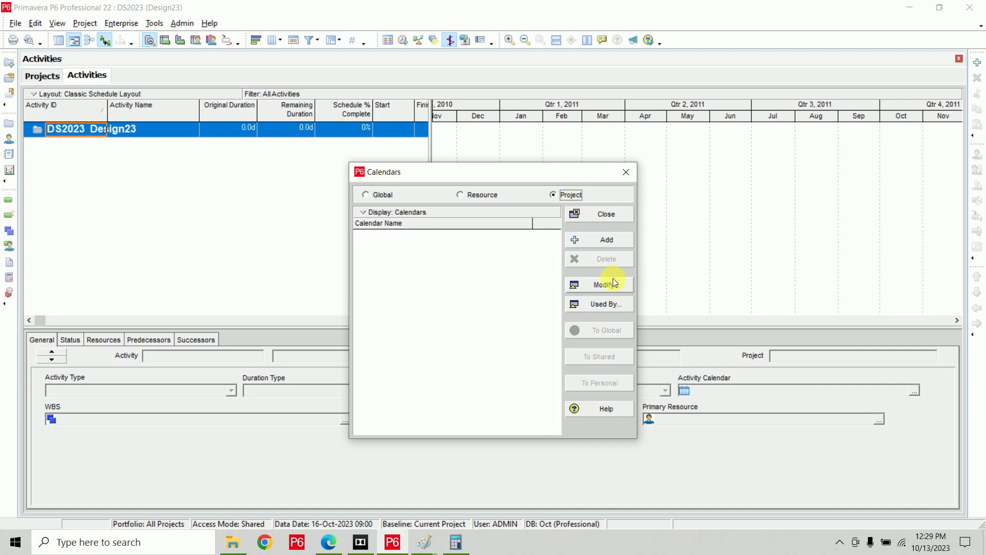
{"action": "left_click", "coordinate": [606, 245]}
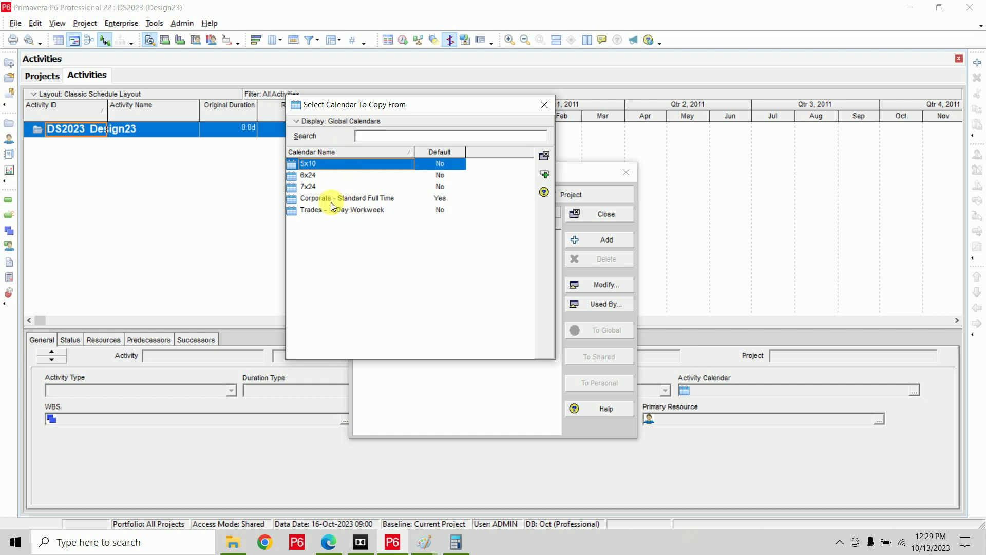
{"action": "left_click", "coordinate": [545, 104]}
{"action": "left_click", "coordinate": [480, 195]}
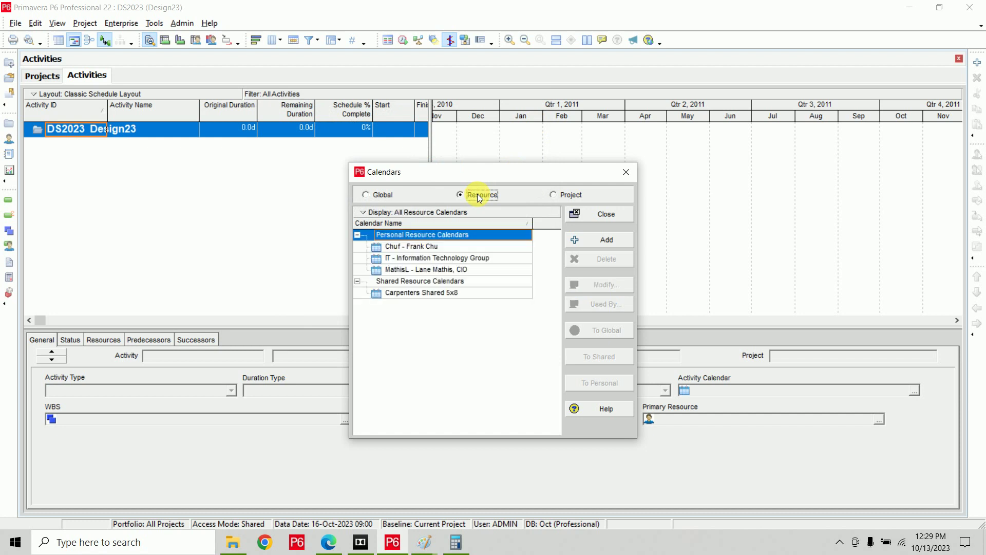
{"action": "left_click", "coordinate": [474, 291]}
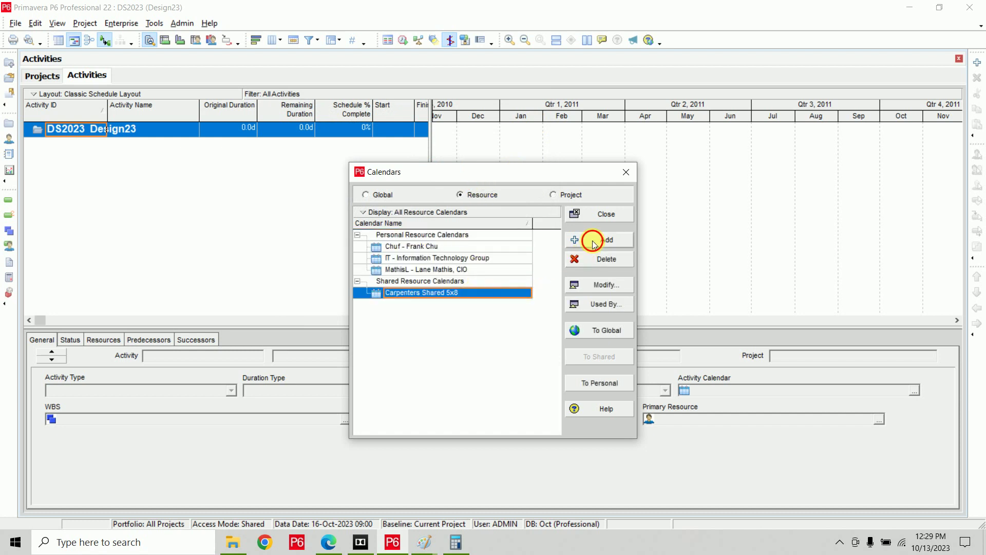
{"action": "left_click", "coordinate": [594, 240]}
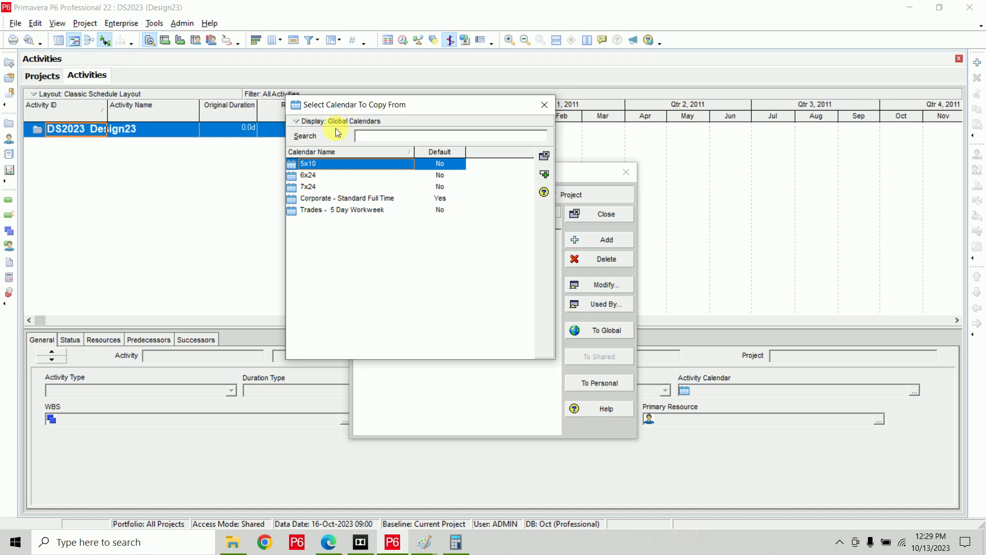
{"action": "left_click", "coordinate": [545, 104]}
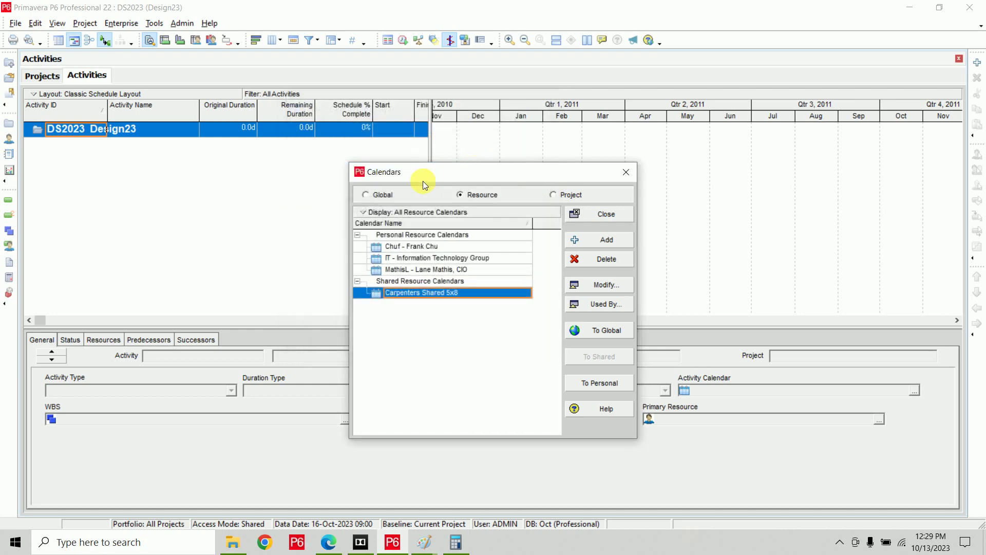
Add a new global calendar copied from the 5x10 calendar.
{"action": "left_click", "coordinate": [386, 195]}
{"action": "left_click", "coordinate": [601, 240]}
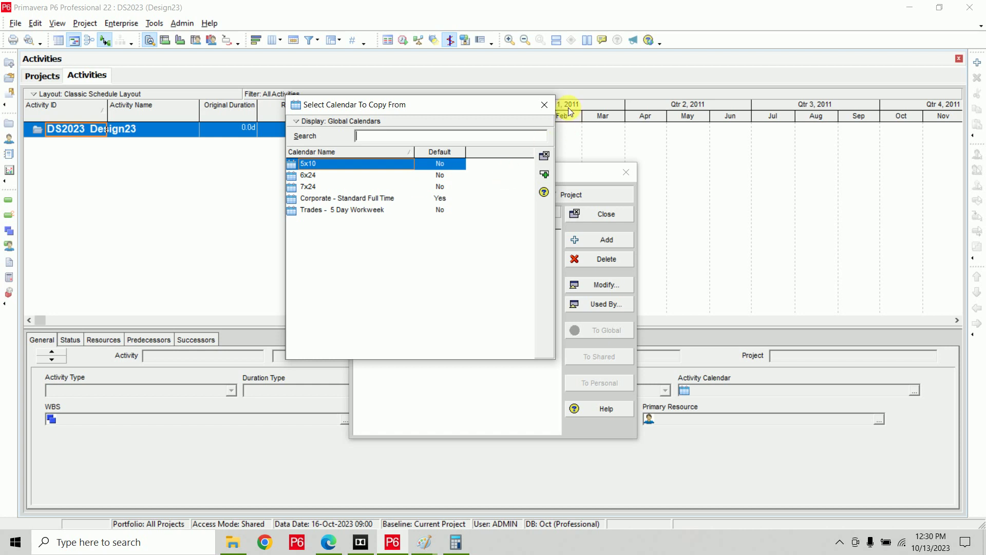
{"action": "left_click", "coordinate": [545, 104]}
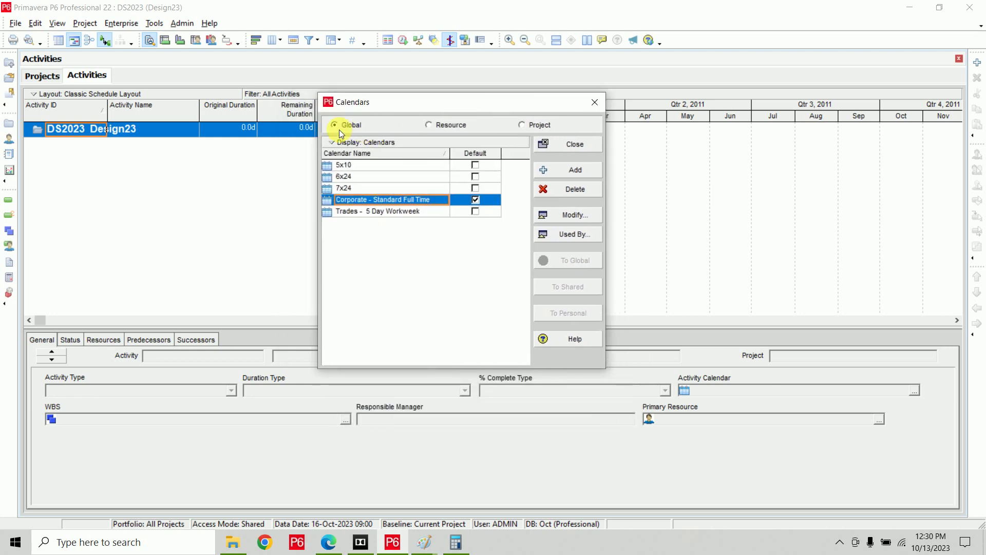
{"action": "left_click", "coordinate": [565, 173]}
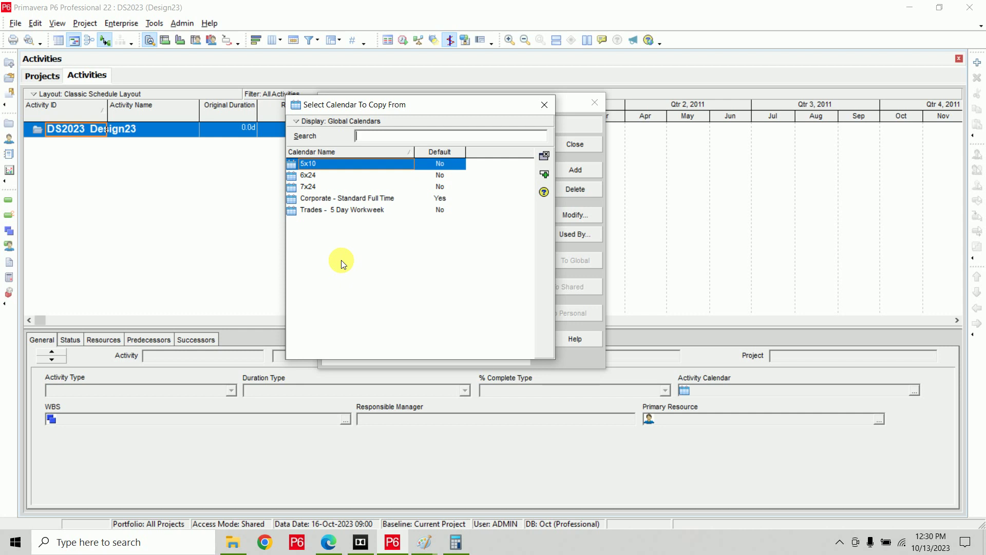
{"action": "left_click", "coordinate": [543, 175]}
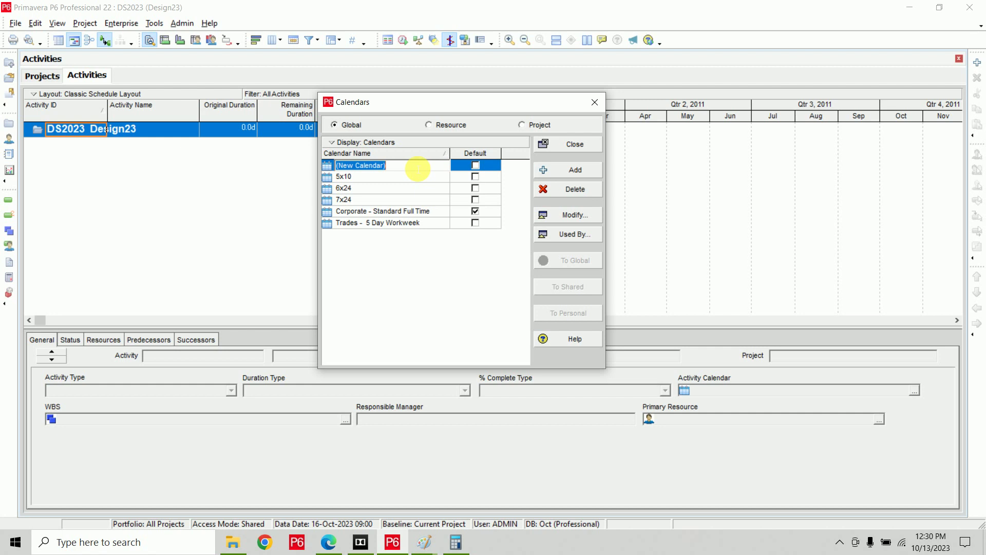
Rename the new global calendar to 'Reno' and open it for modification.
{"action": "type", "text": "Reno"}
{"action": "key", "text": "Return"}
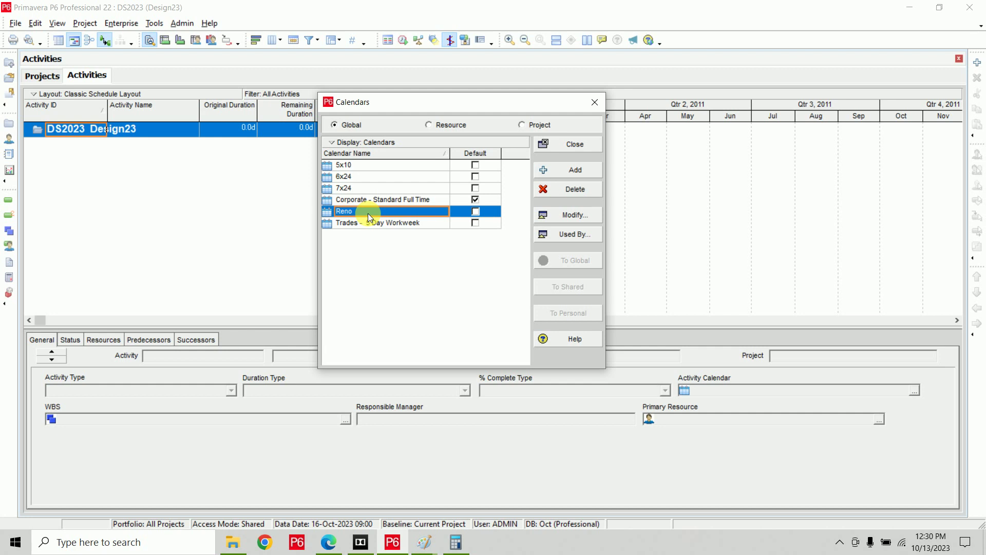
{"action": "left_click", "coordinate": [572, 217]}
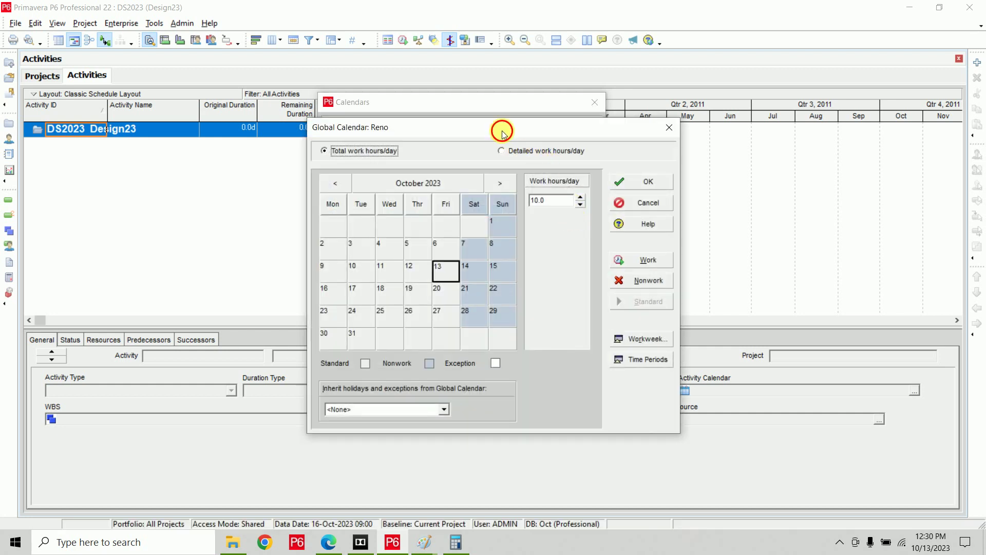
Set Thursday and Friday to 10 hours in Reno's weekly hours.
{"action": "left_click_drag", "start_coordinate": [503, 132], "coordinate": [526, 72]}
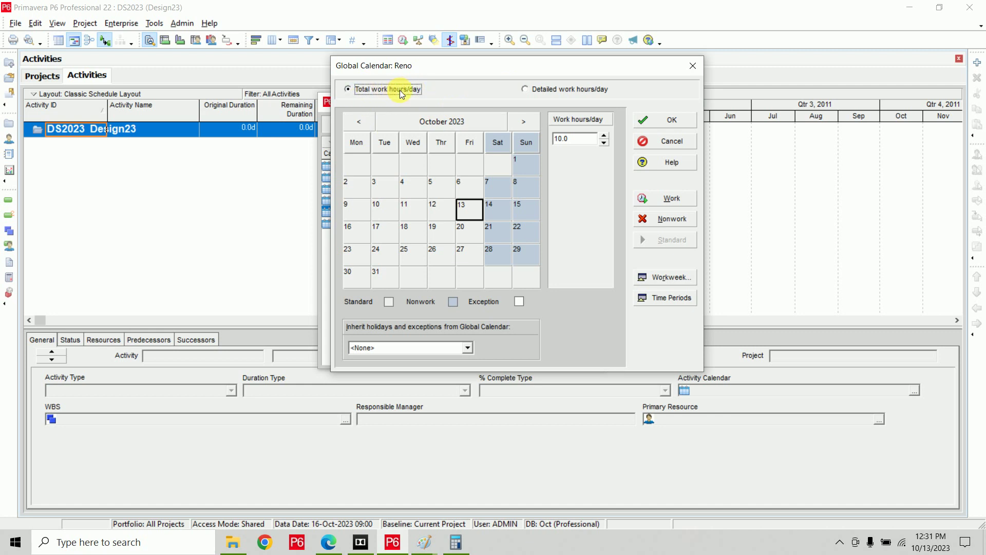
{"action": "left_click", "coordinate": [673, 278]}
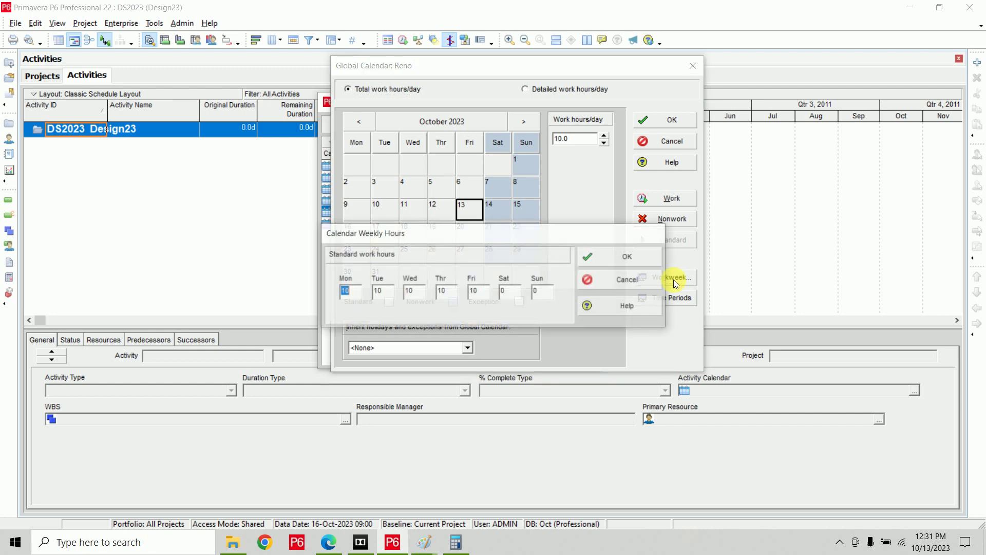
{"action": "left_click_drag", "start_coordinate": [516, 224], "coordinate": [517, 155]}
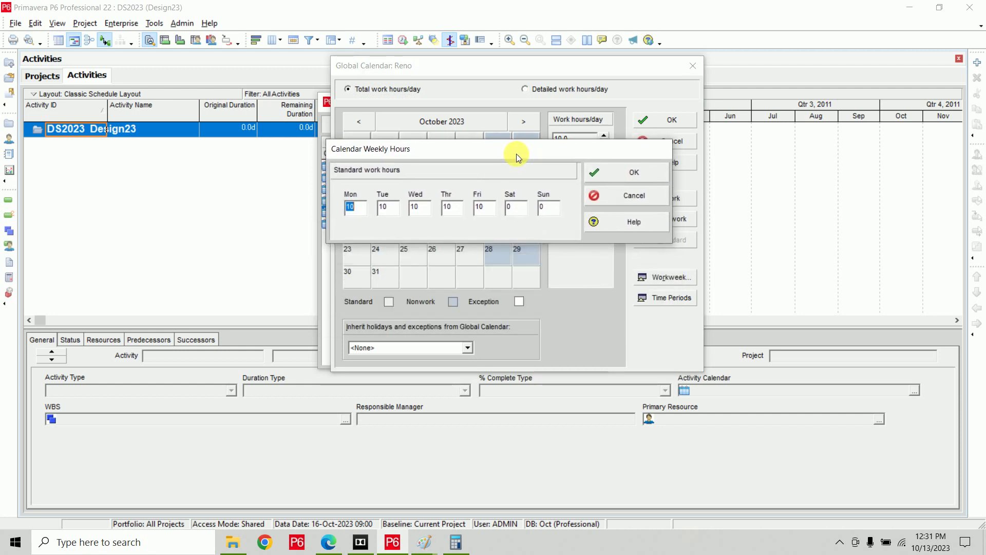
{"action": "key", "text": "Tab"}
{"action": "key", "text": "Tab"}
{"action": "key", "text": "Tab"}
{"action": "type", "text": "10"}
{"action": "key", "text": "Tab"}
{"action": "type", "text": "10"}
{"action": "key", "text": "Tab"}
Give Saturday 10 hours and Sunday 0 hours, then confirm the workweek.
{"action": "type", "text": "10"}
{"action": "double_click", "coordinate": [513, 207]}
{"action": "type", "text": "0"}
{"action": "key", "text": "BackSpace"}
{"action": "type", "text": "10"}
{"action": "key", "text": "Tab"}
{"action": "type", "text": "10"}
{"action": "key", "text": "BackSpace"}
{"action": "key", "text": "BackSpace"}
{"action": "type", "text": "0"}
{"action": "left_click", "coordinate": [628, 172]}
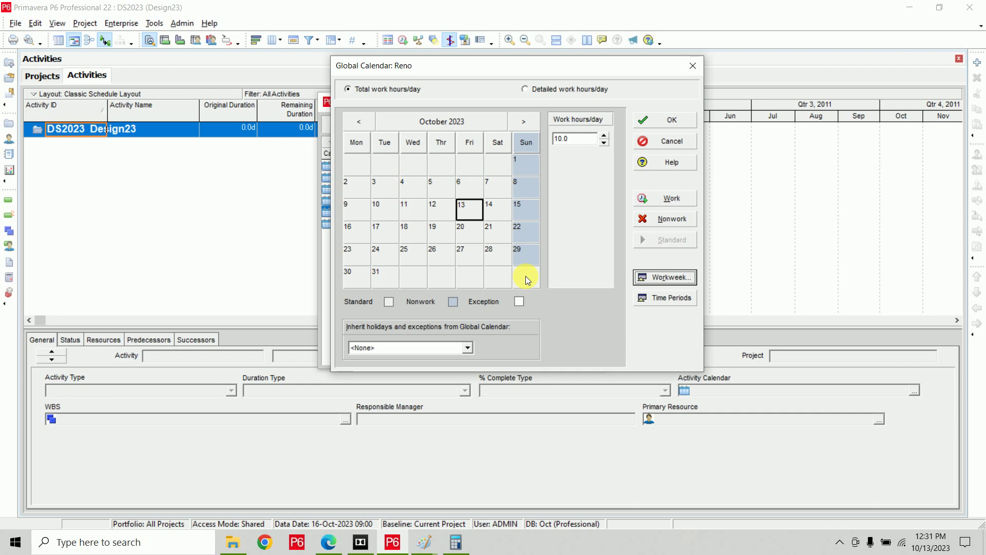
Switch Reno to detailed work hours and mark all Monday–Saturday hour slots as nonwork.
{"action": "left_click", "coordinate": [548, 96]}
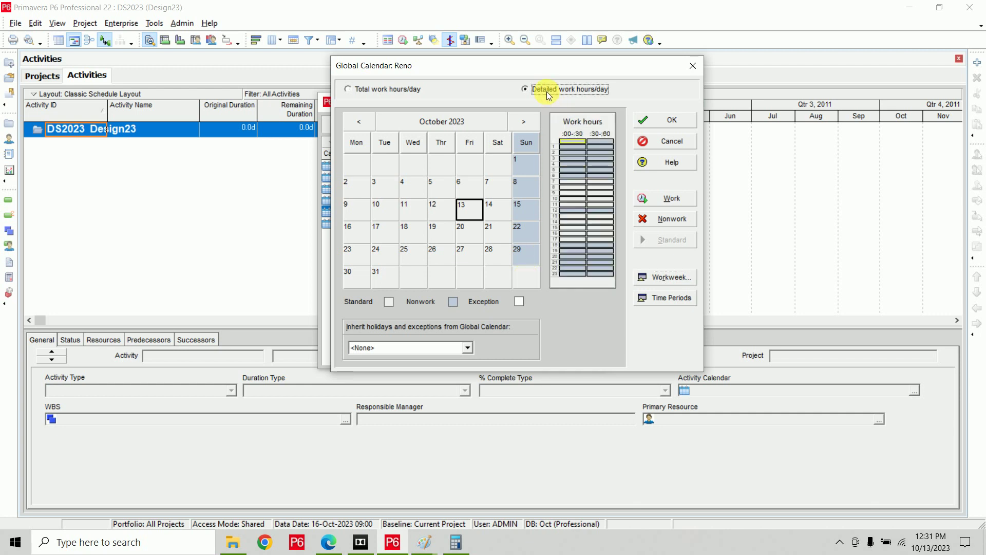
{"action": "left_click", "coordinate": [668, 282]}
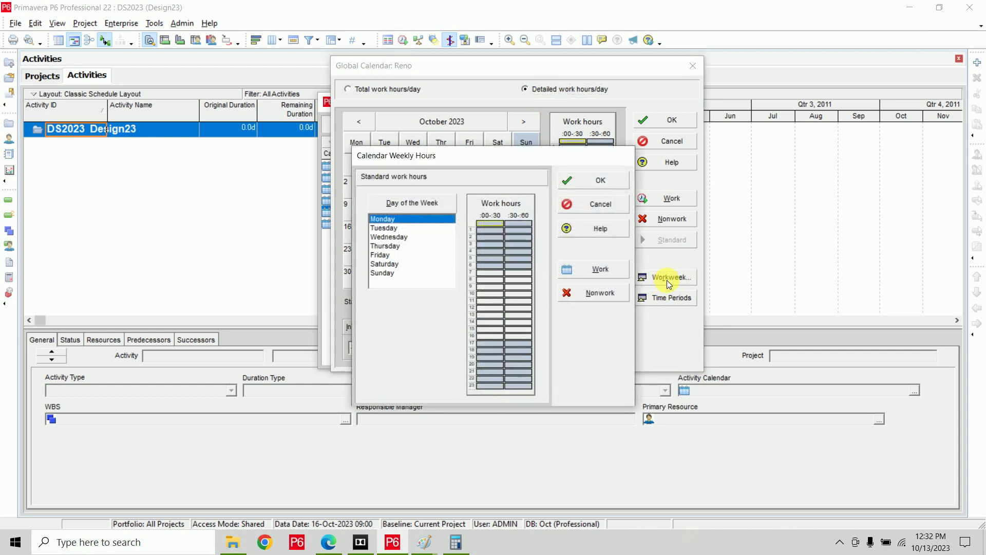
{"action": "left_click_drag", "start_coordinate": [471, 157], "coordinate": [473, 66]}
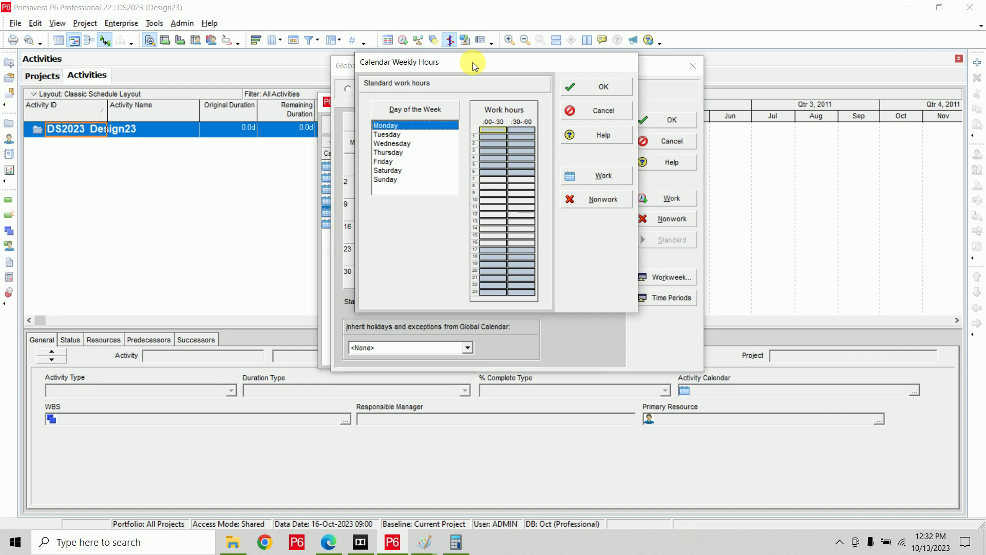
{"action": "left_click", "coordinate": [399, 171], "text": "shift"}
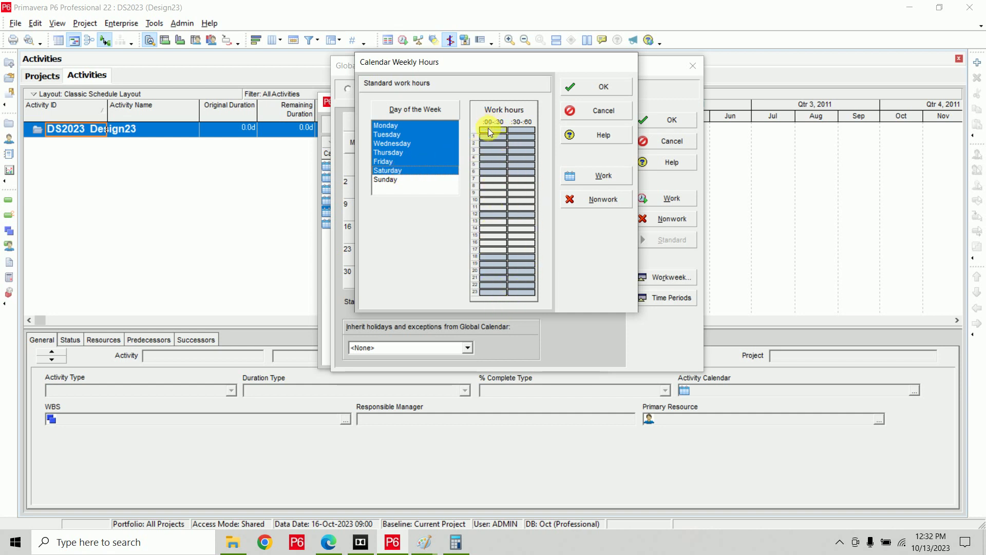
{"action": "left_click_drag", "start_coordinate": [490, 133], "coordinate": [522, 267]}
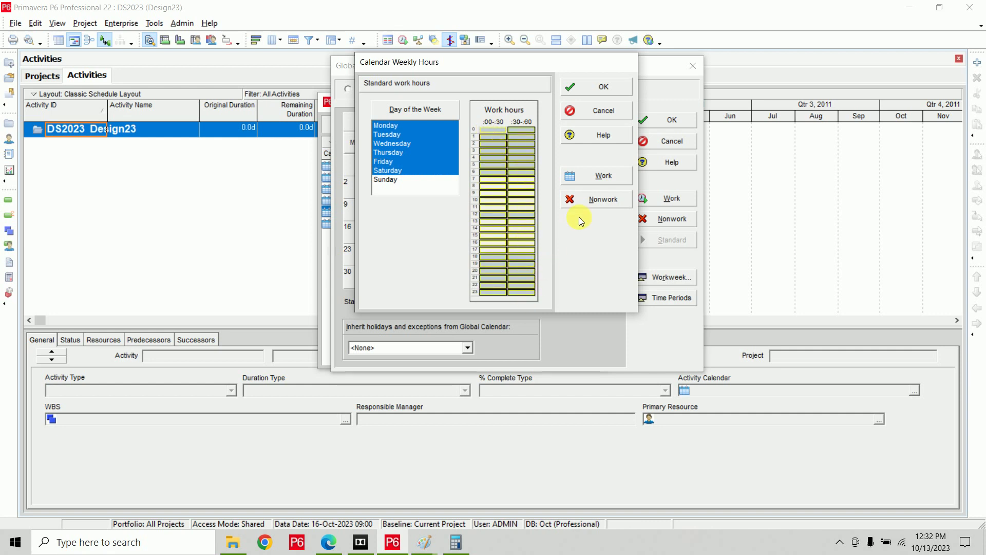
{"action": "left_click", "coordinate": [583, 201]}
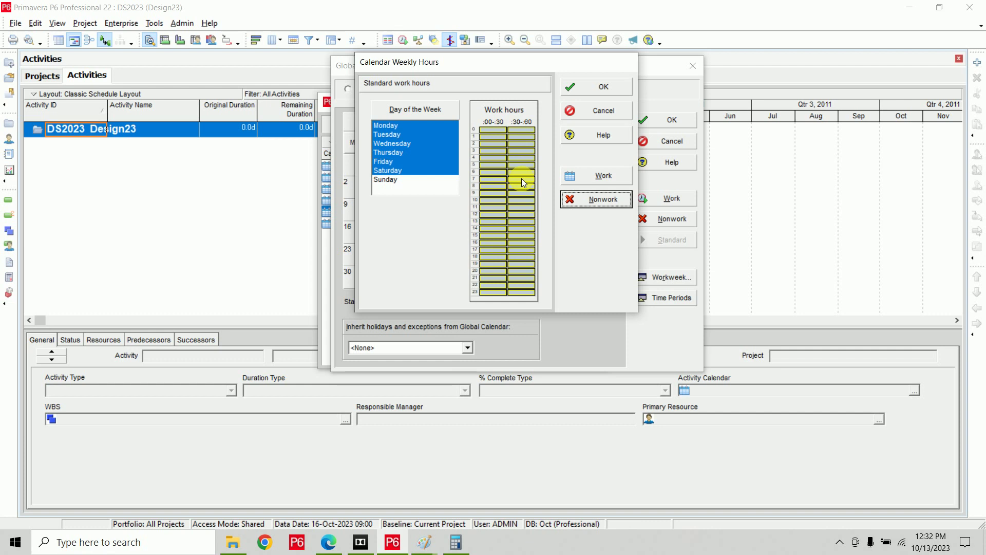
Make the 9:00–13:00 and 14:00–20:00 slots working hours for Monday–Saturday.
{"action": "left_click", "coordinate": [489, 195]}
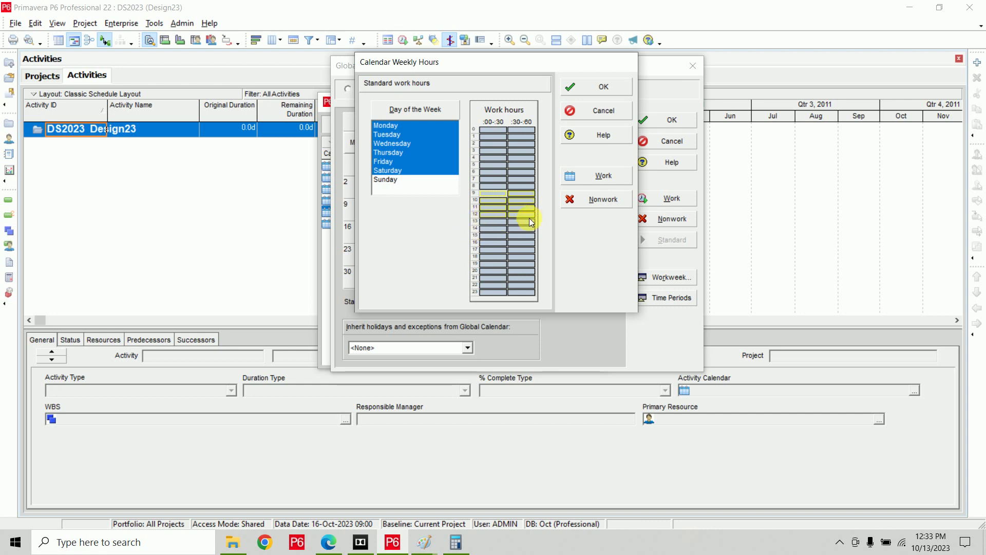
{"action": "left_click", "coordinate": [577, 183]}
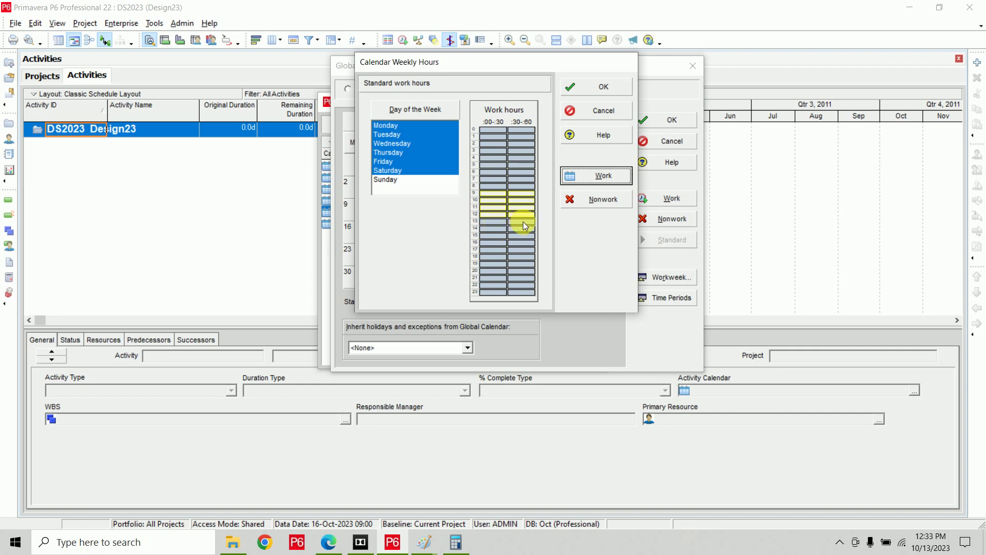
{"action": "left_click", "coordinate": [498, 229]}
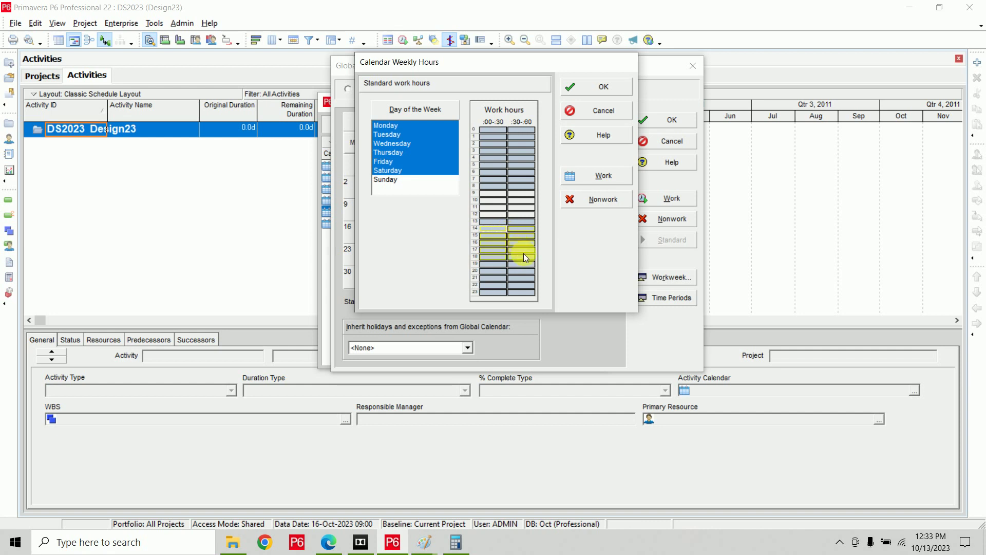
{"action": "left_click", "coordinate": [591, 177]}
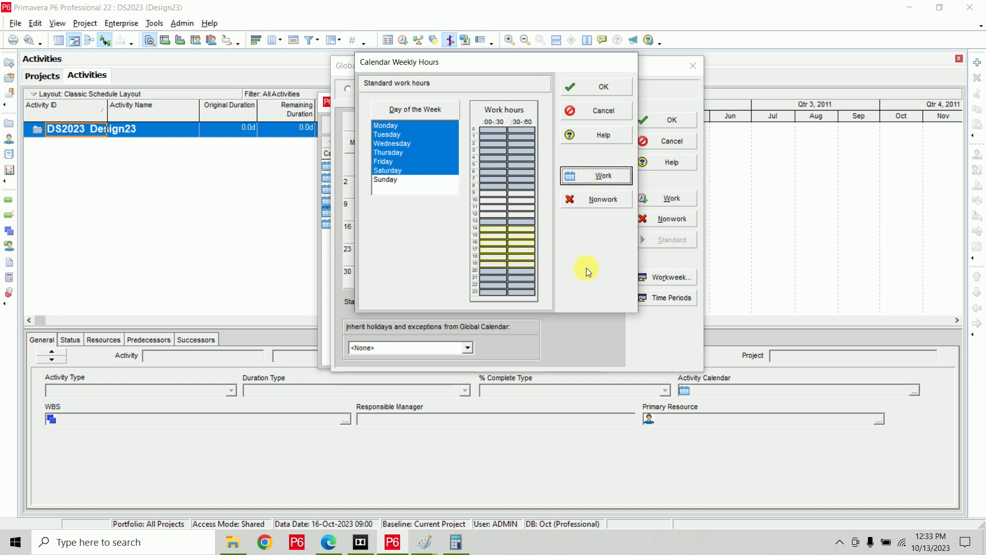
{"action": "left_click", "coordinate": [529, 138]}
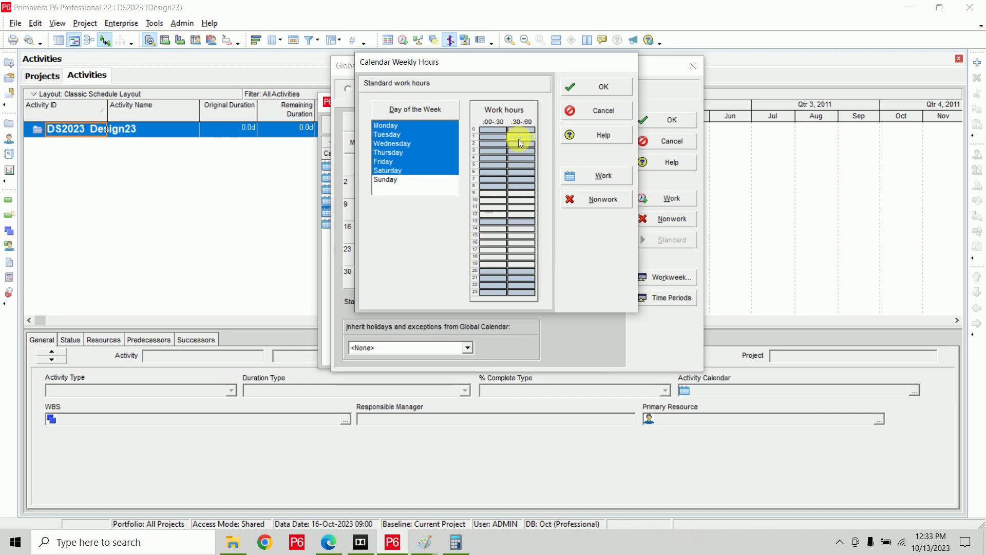
{"action": "left_click", "coordinate": [491, 130]}
Check each day's hour grid, with Sunday nonwork, and confirm the weekly hours.
{"action": "left_click", "coordinate": [396, 180]}
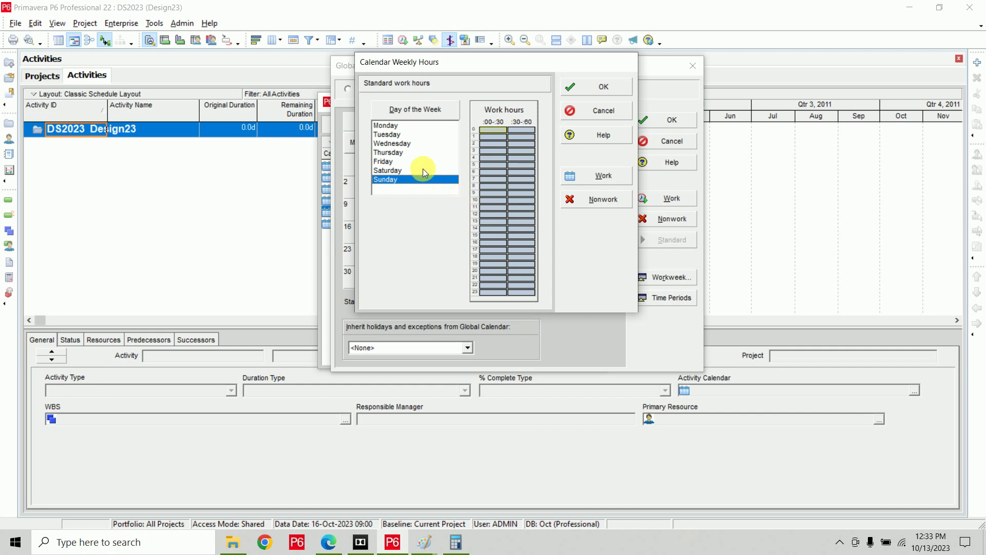
{"action": "left_click", "coordinate": [403, 170]}
{"action": "left_click", "coordinate": [395, 126]}
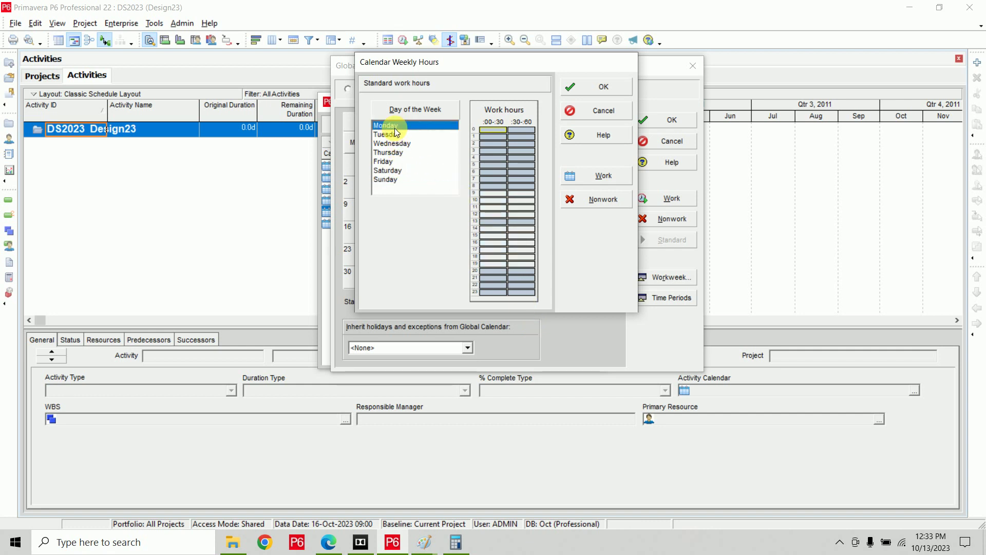
{"action": "left_click", "coordinate": [396, 135]}
{"action": "left_click", "coordinate": [396, 144]}
{"action": "left_click", "coordinate": [395, 153]}
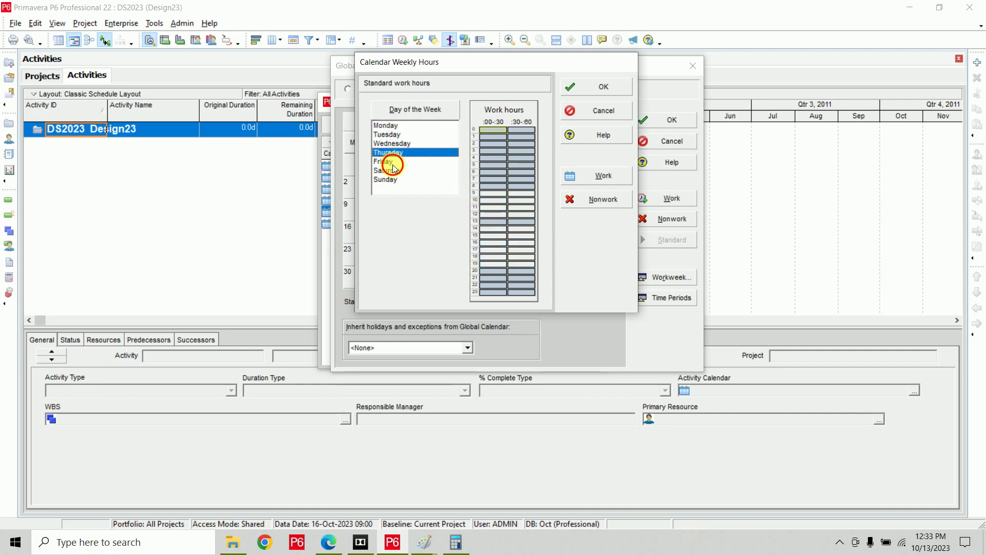
{"action": "left_click", "coordinate": [396, 161]}
{"action": "left_click", "coordinate": [396, 170]}
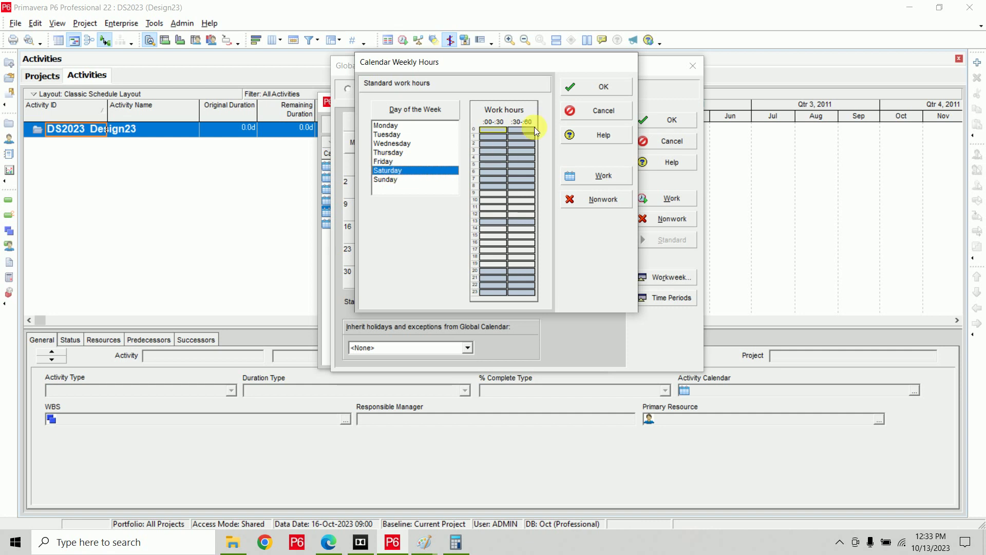
{"action": "left_click", "coordinate": [585, 88]}
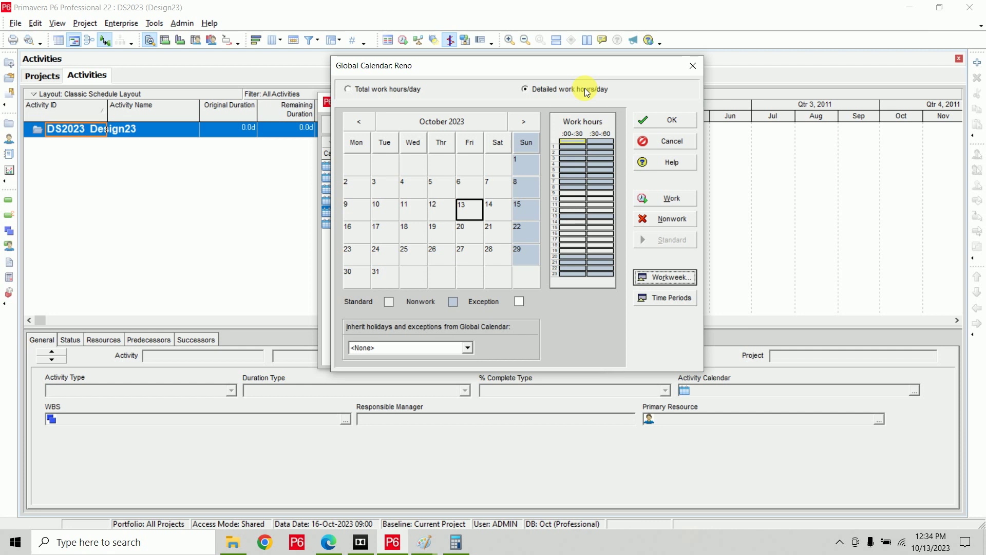
Set Reno's hours per period to 60/week, 260/month and 3120/year, keeping 10/day.
{"action": "left_click", "coordinate": [665, 301]}
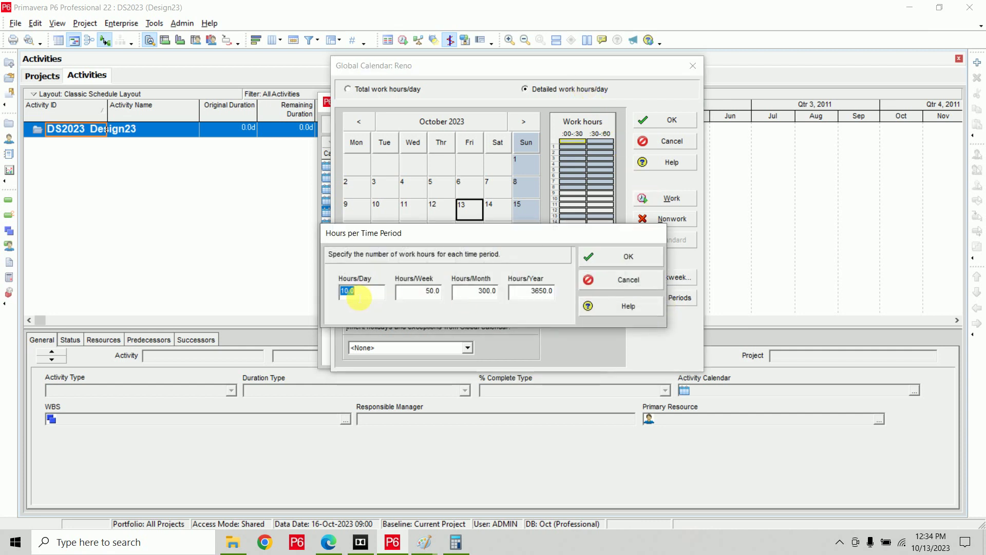
{"action": "key", "text": "Tab"}
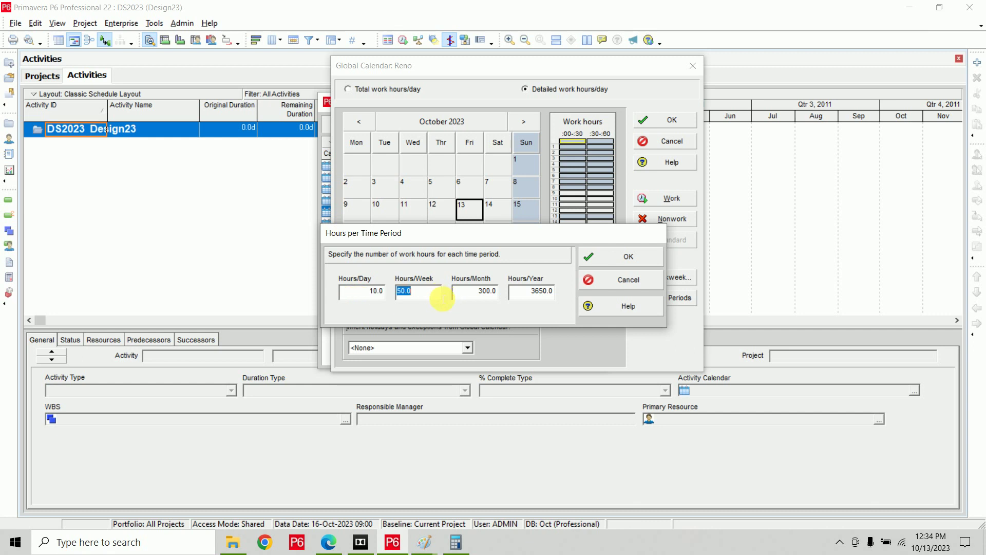
{"action": "type", "text": "60"}
{"action": "left_click", "coordinate": [468, 291]}
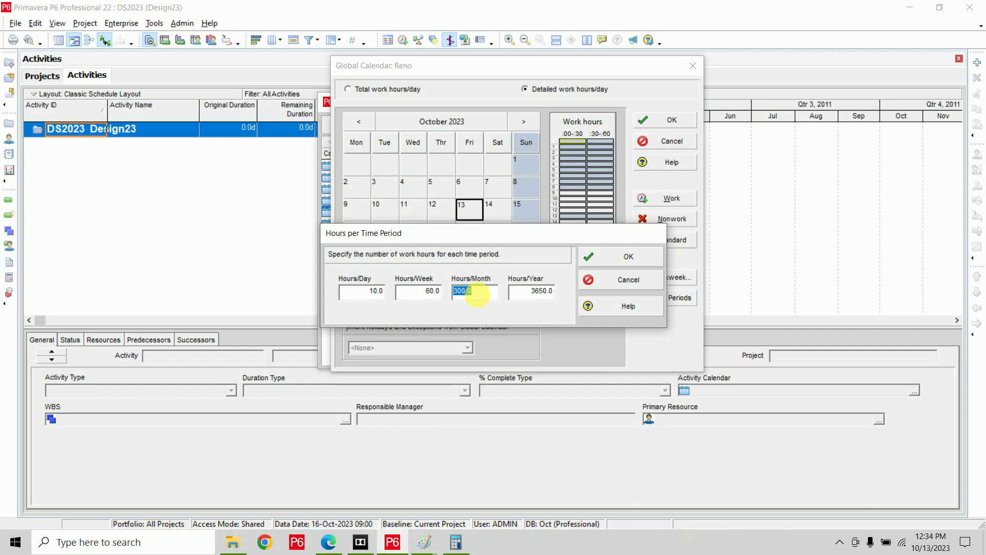
{"action": "type", "text": "260"}
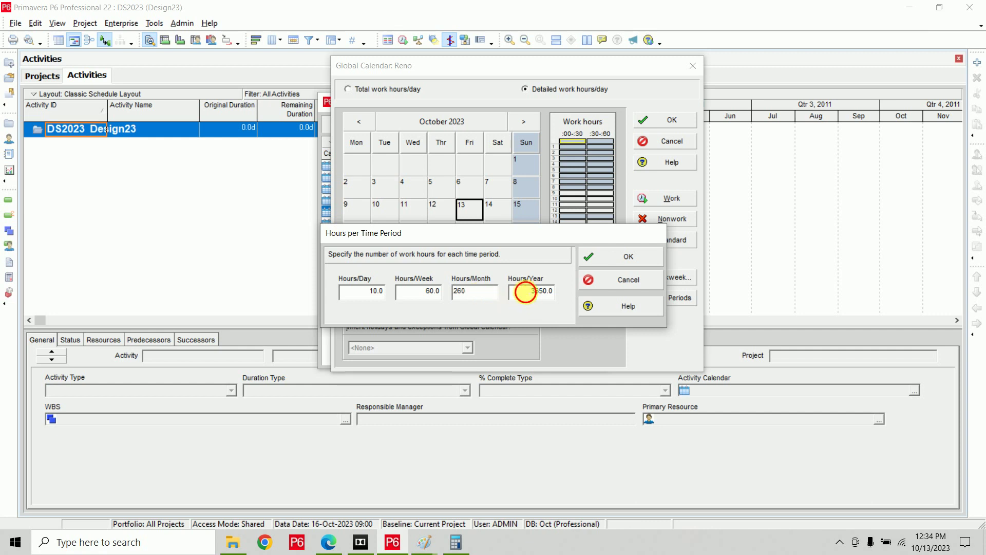
{"action": "left_click", "coordinate": [528, 292]}
{"action": "type", "text": "3120"}
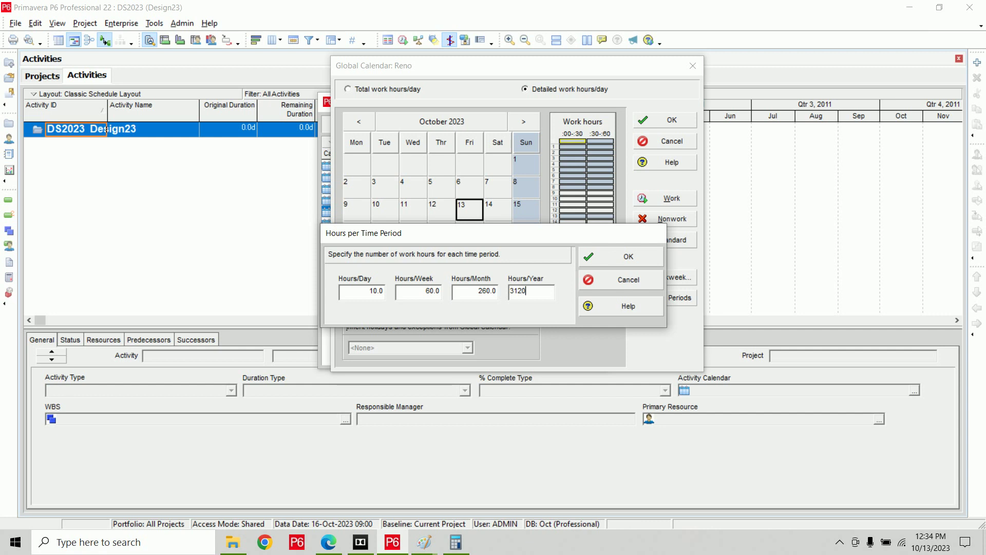
{"action": "left_click", "coordinate": [470, 292]}
{"action": "left_click", "coordinate": [425, 540]}
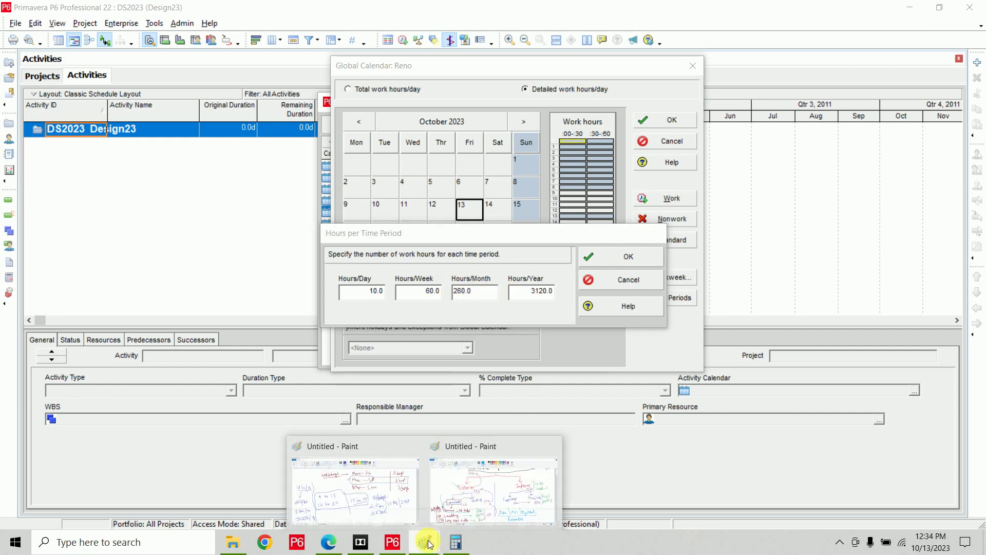
Tick the 3120h/y, 260h/m, 60h/w and 10h/d figures in the Paint notes.
{"action": "left_click", "coordinate": [399, 501]}
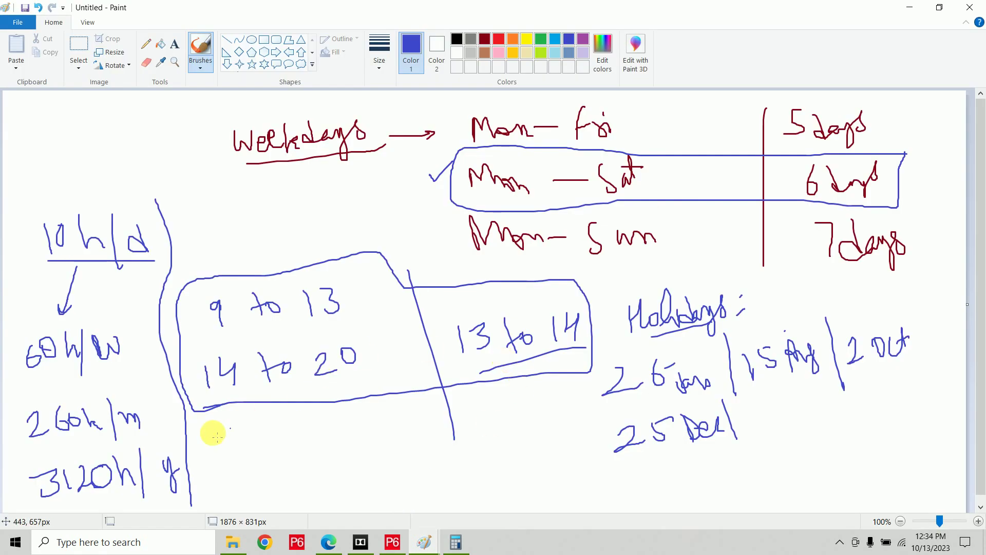
{"action": "left_click_drag", "start_coordinate": [13, 465], "coordinate": [34, 456]}
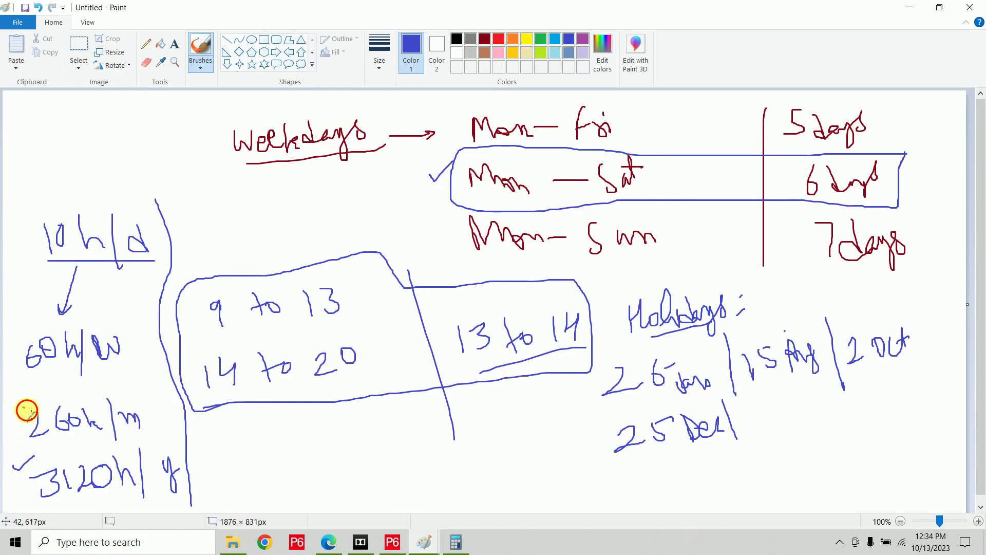
{"action": "left_click_drag", "start_coordinate": [23, 405], "coordinate": [39, 403]}
{"action": "left_click_drag", "start_coordinate": [21, 337], "coordinate": [40, 330]}
{"action": "left_click_drag", "start_coordinate": [22, 226], "coordinate": [69, 193]}
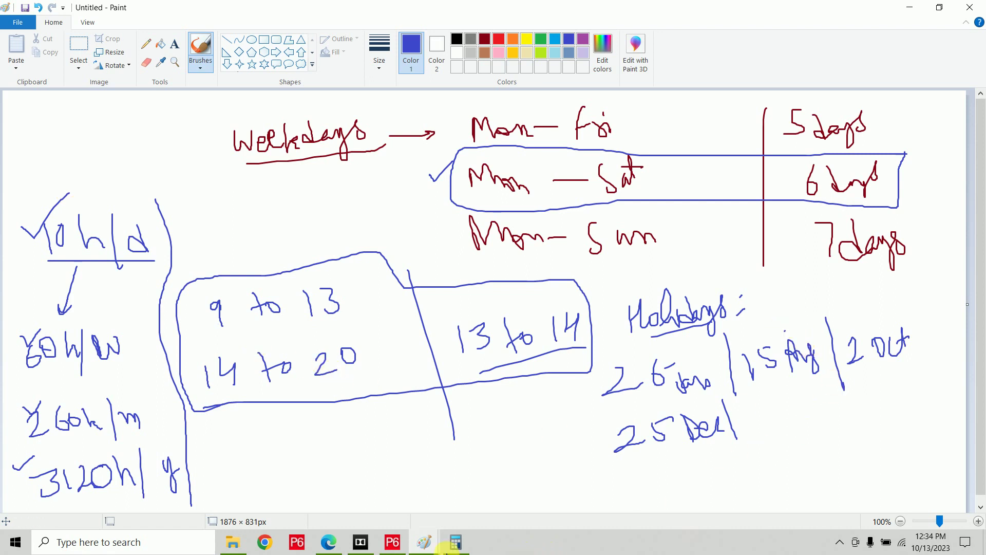
{"action": "left_click", "coordinate": [362, 542]}
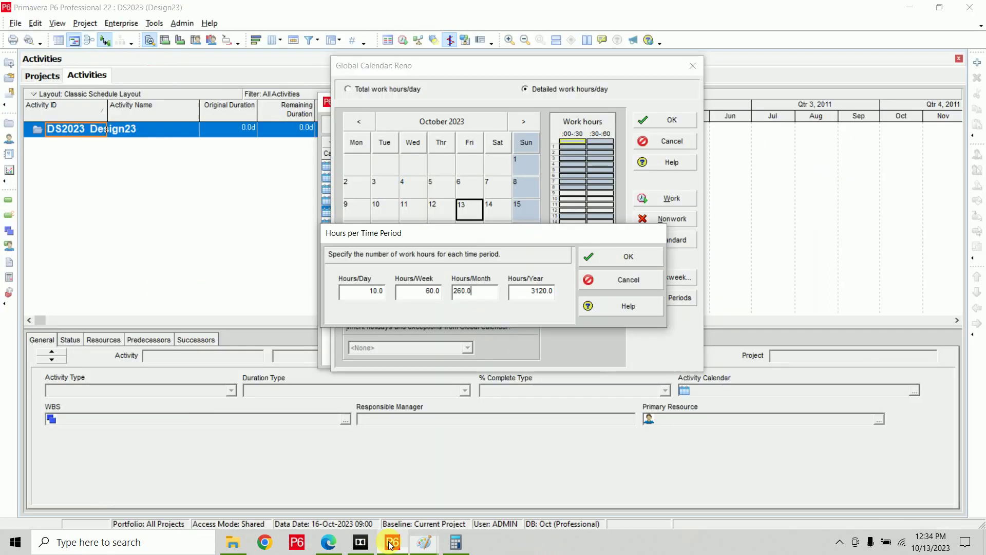
Accept the period hours and make 2 Oct 2023, 25 Dec 2023 and 26 Jan 2024 nonwork holidays.
{"action": "left_click", "coordinate": [609, 258]}
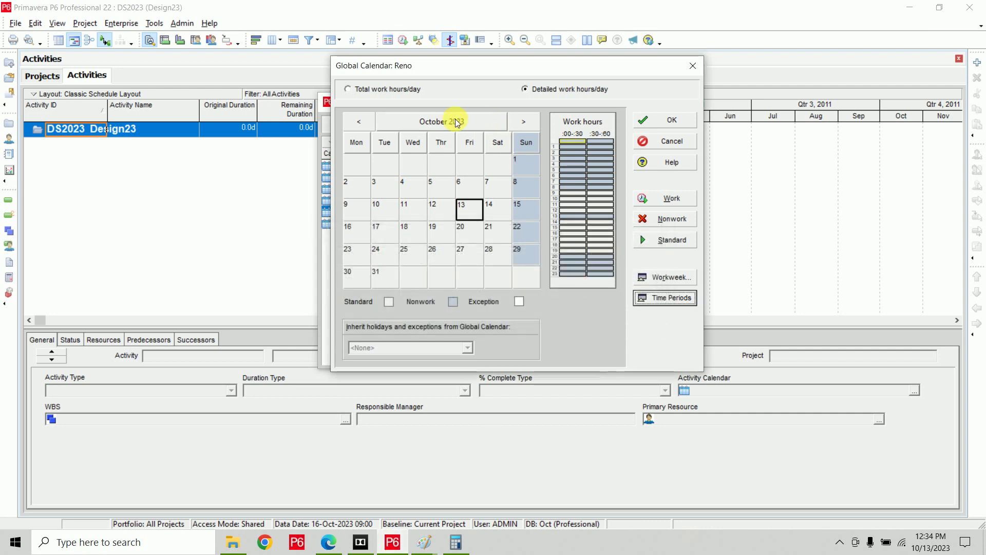
{"action": "left_click", "coordinate": [522, 121]}
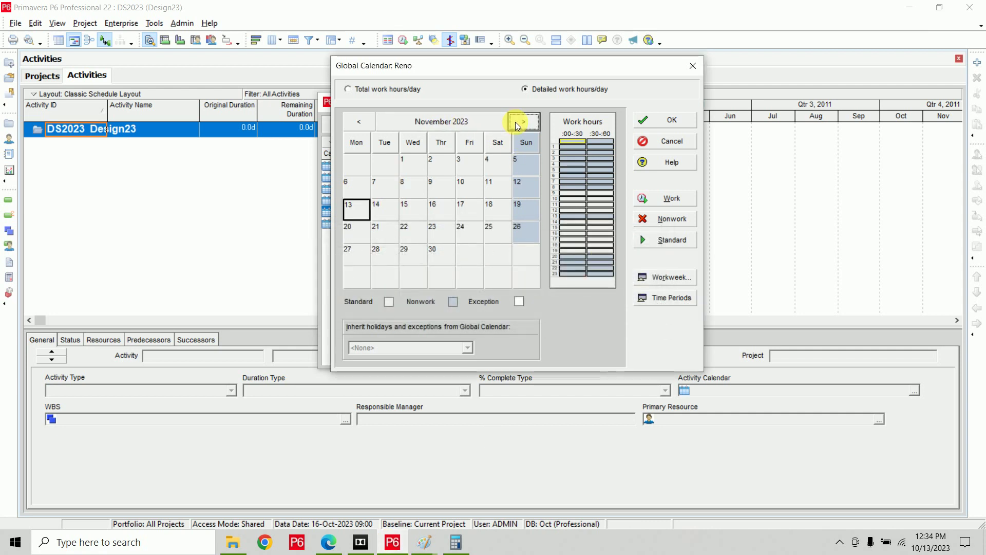
{"action": "left_click", "coordinate": [370, 122]}
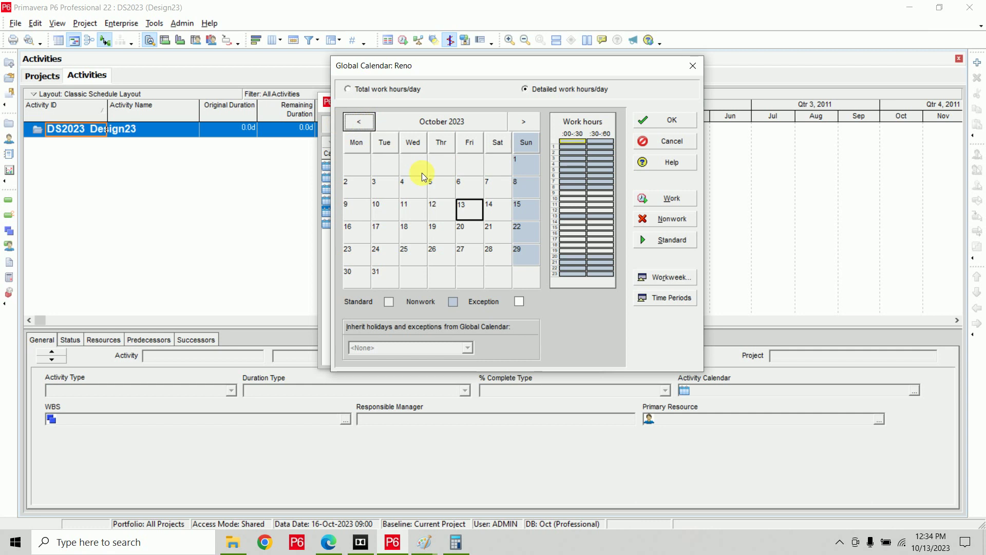
{"action": "left_click", "coordinate": [355, 186]}
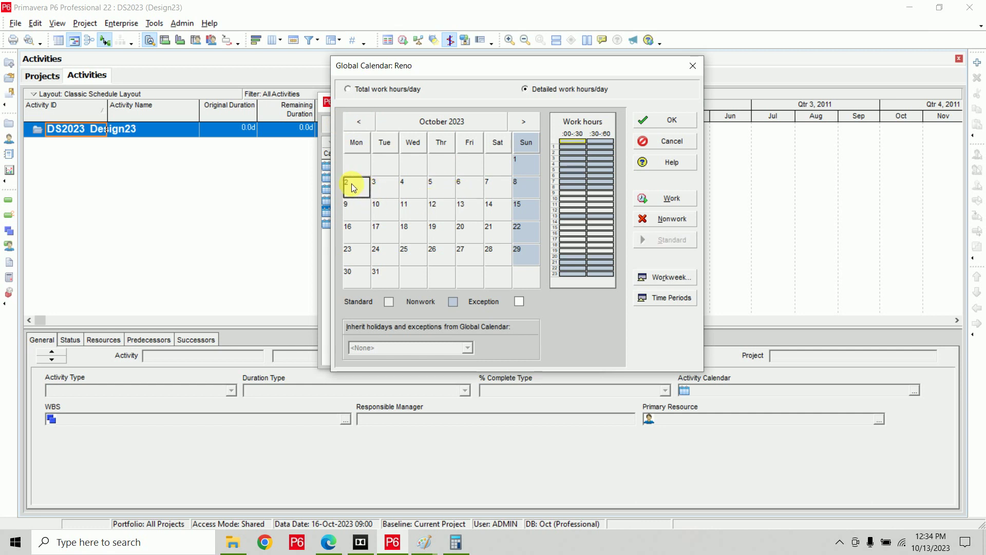
{"action": "left_click", "coordinate": [672, 219]}
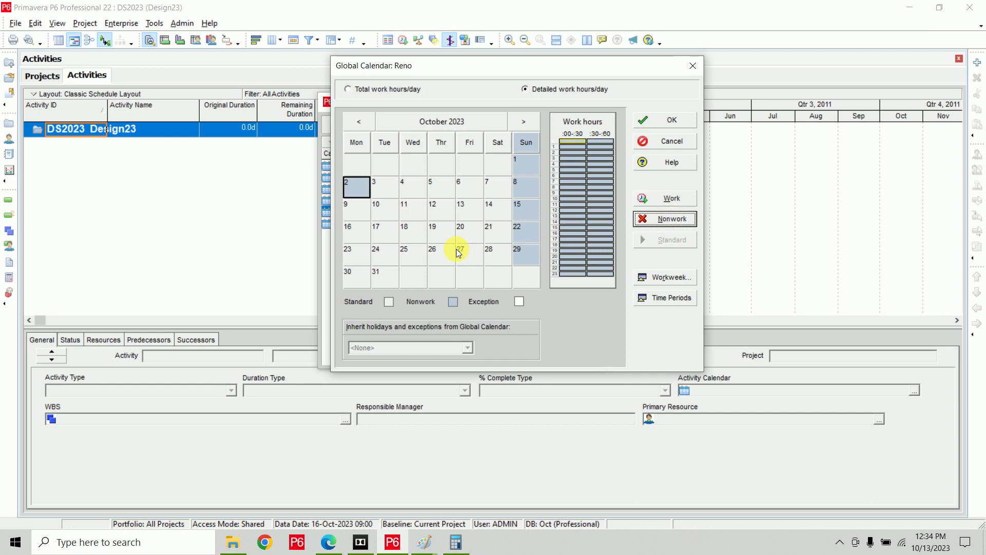
{"action": "left_click", "coordinate": [523, 124]}
{"action": "left_click", "coordinate": [522, 123]}
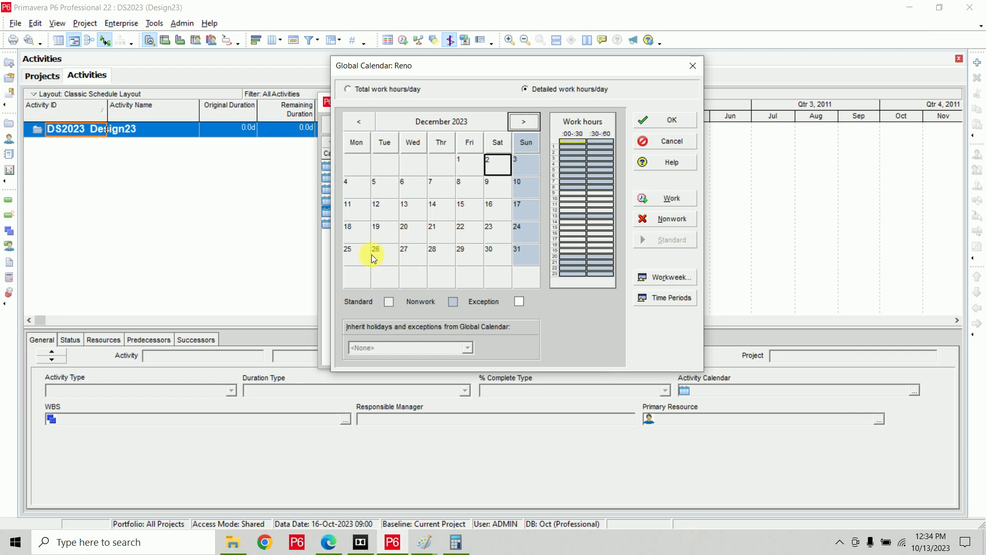
{"action": "left_click", "coordinate": [357, 254]}
{"action": "left_click", "coordinate": [667, 217]}
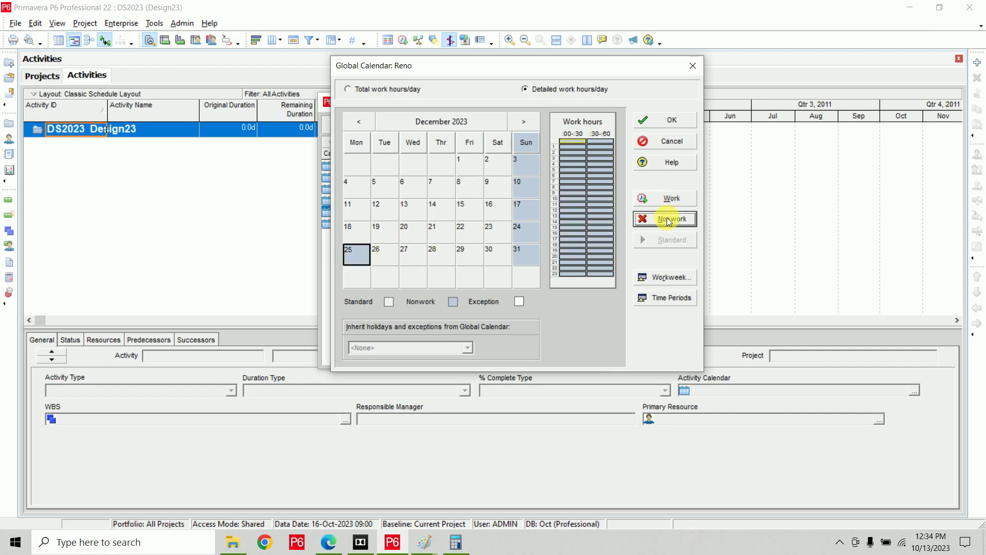
{"action": "left_click", "coordinate": [523, 123]}
{"action": "left_click", "coordinate": [468, 235]}
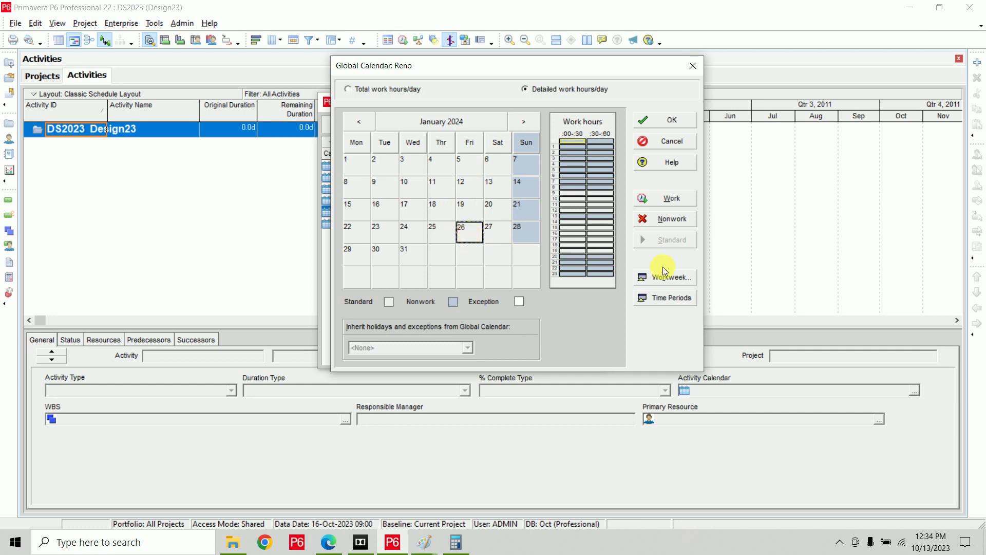
{"action": "left_click", "coordinate": [672, 221]}
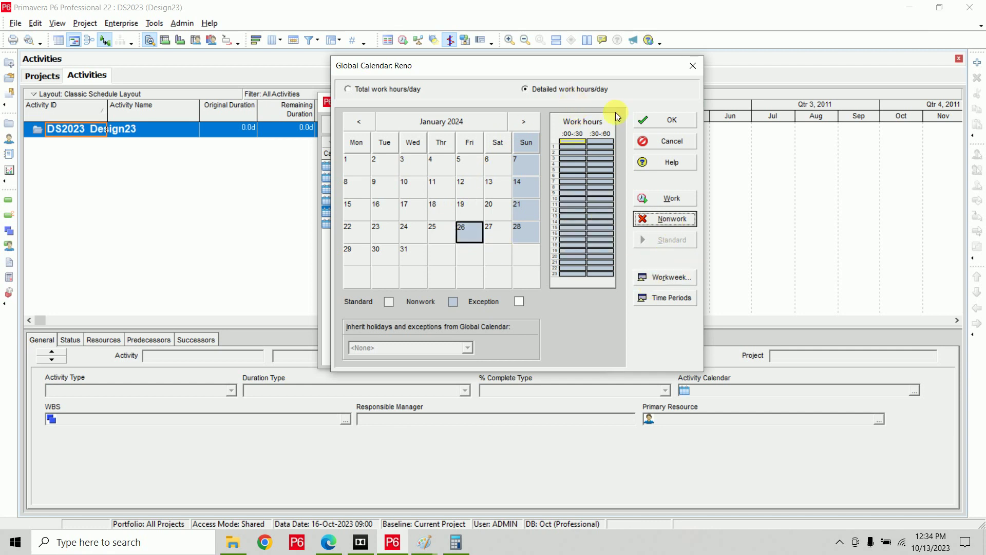
Mark 15 August 2024 as a nonwork holiday in Reno.
{"action": "double_click", "coordinate": [526, 122]}
{"action": "left_click", "coordinate": [526, 122]}
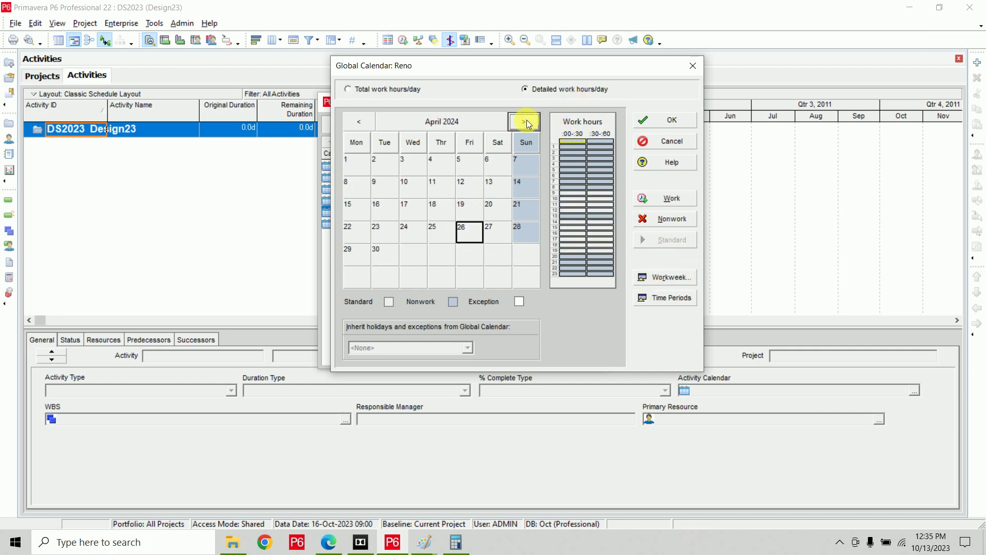
{"action": "left_click", "coordinate": [526, 122]}
{"action": "left_click", "coordinate": [526, 122]}
{"action": "left_click", "coordinate": [526, 121]}
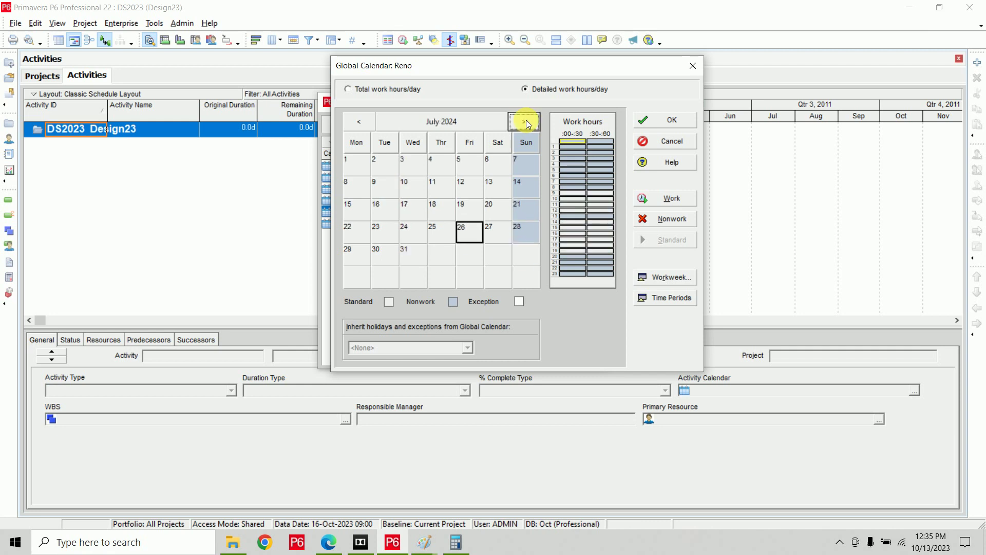
{"action": "left_click", "coordinate": [527, 122]}
{"action": "left_click", "coordinate": [427, 207]}
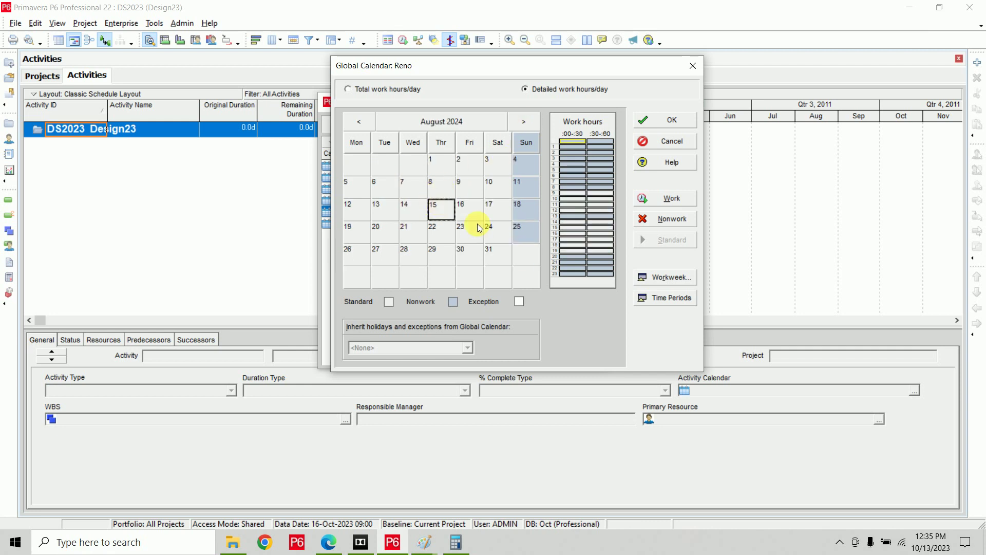
{"action": "left_click", "coordinate": [668, 219]}
Mark 2 October 2024 and 25 December 2024 as nonwork holidays.
{"action": "left_click", "coordinate": [525, 122]}
{"action": "left_click", "coordinate": [525, 122]}
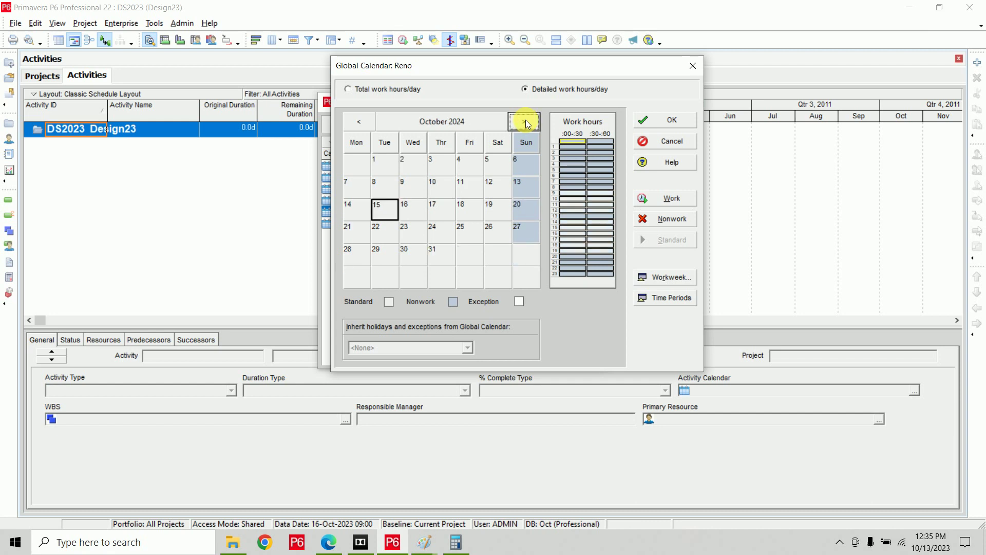
{"action": "left_click", "coordinate": [419, 166]}
{"action": "left_click", "coordinate": [663, 220]}
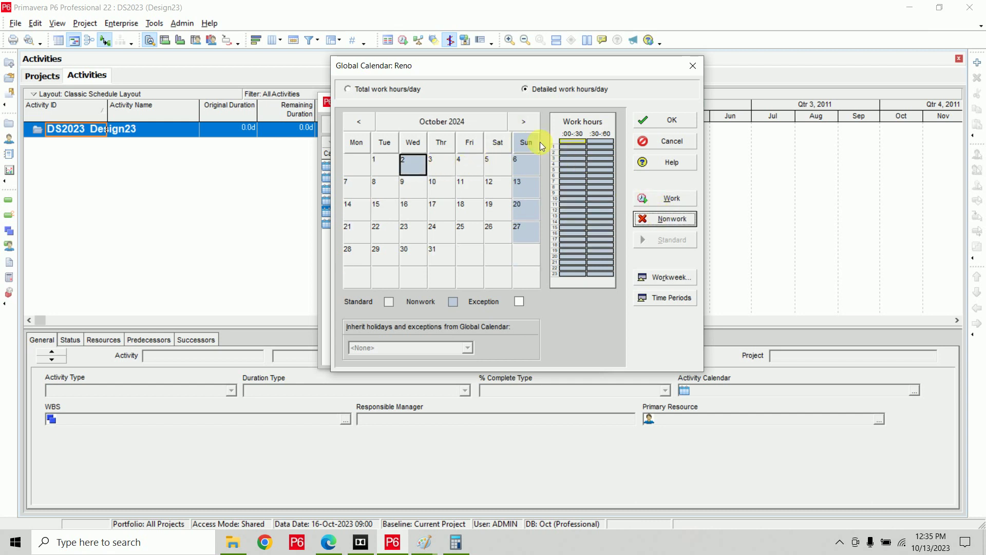
{"action": "left_click", "coordinate": [524, 122]}
{"action": "left_click", "coordinate": [524, 122]}
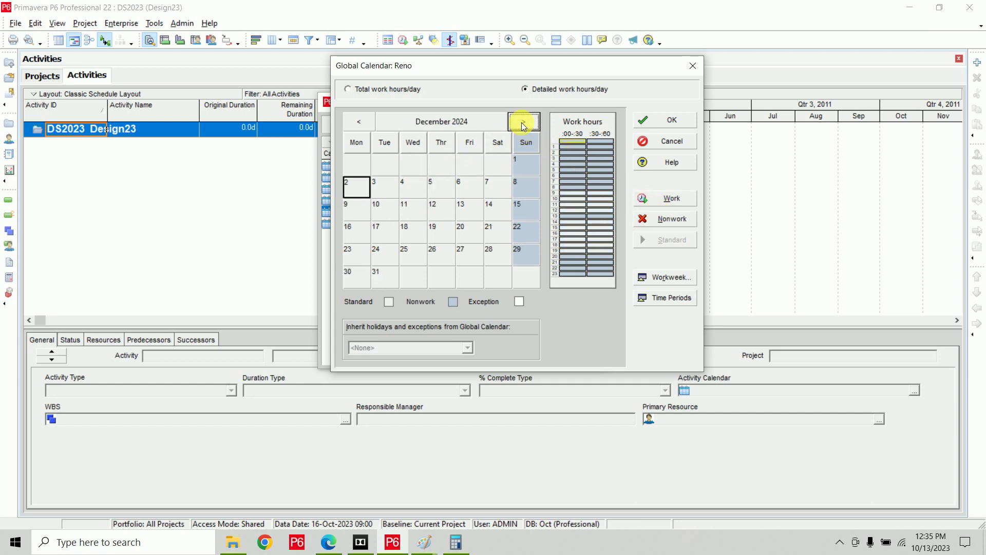
{"action": "left_click", "coordinate": [415, 255]}
{"action": "left_click", "coordinate": [671, 218]}
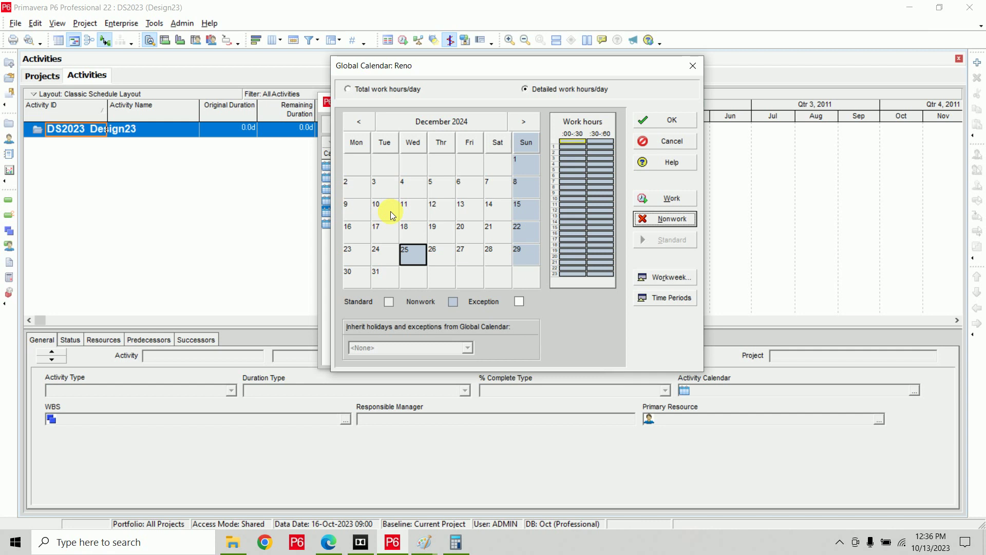
Save Reno's holidays, close Calendars, and assign Reno as Design23's default calendar.
{"action": "left_click", "coordinate": [657, 120]}
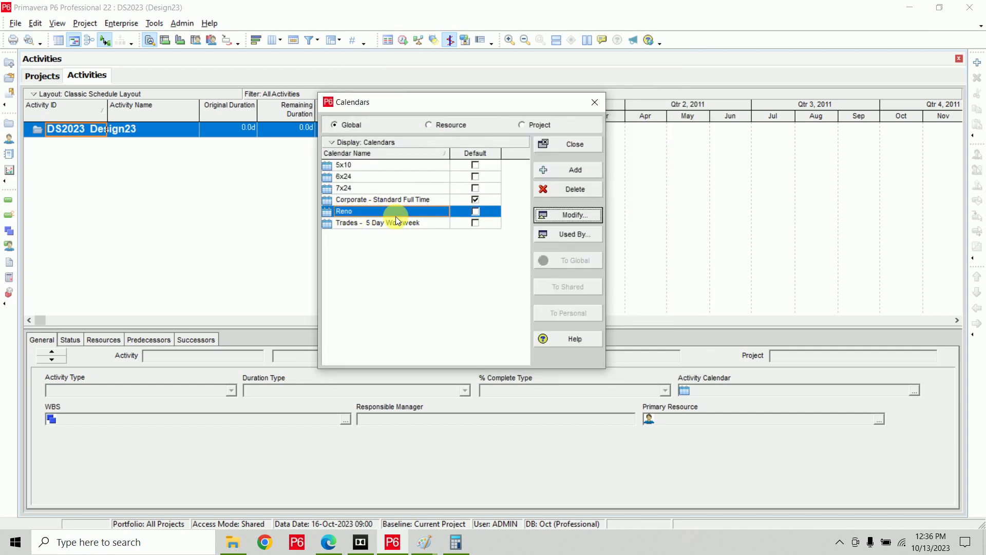
{"action": "left_click", "coordinate": [558, 149]}
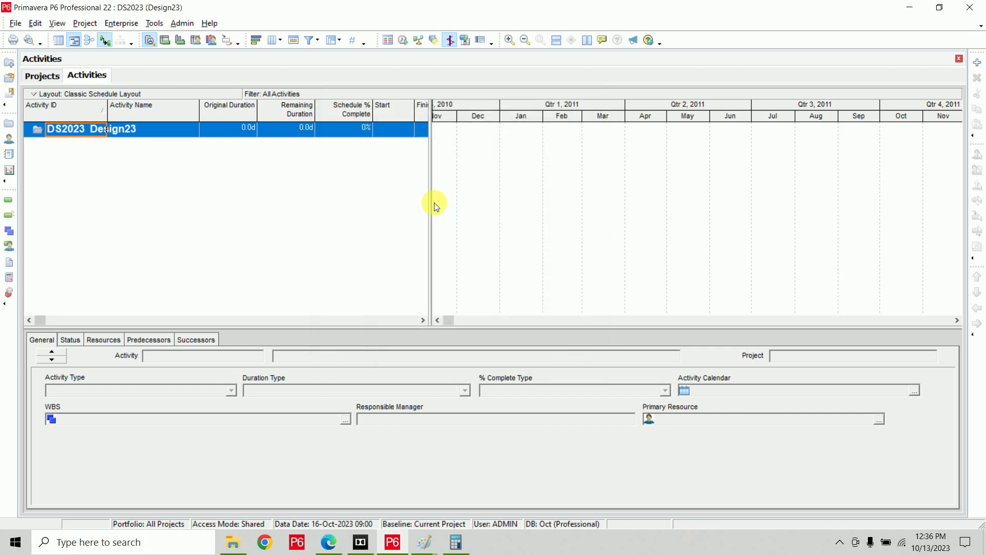
{"action": "left_click", "coordinate": [39, 76]}
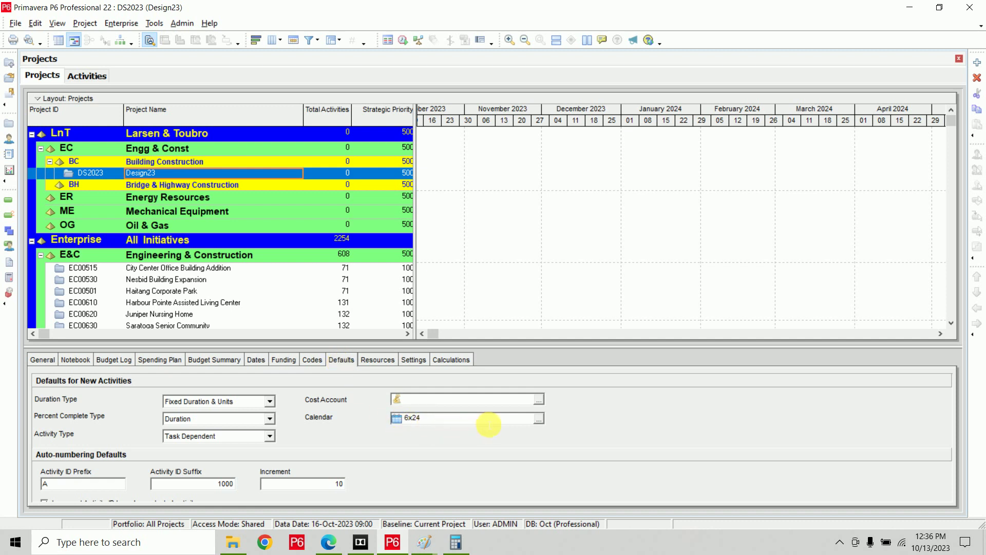
{"action": "left_click", "coordinate": [538, 419]}
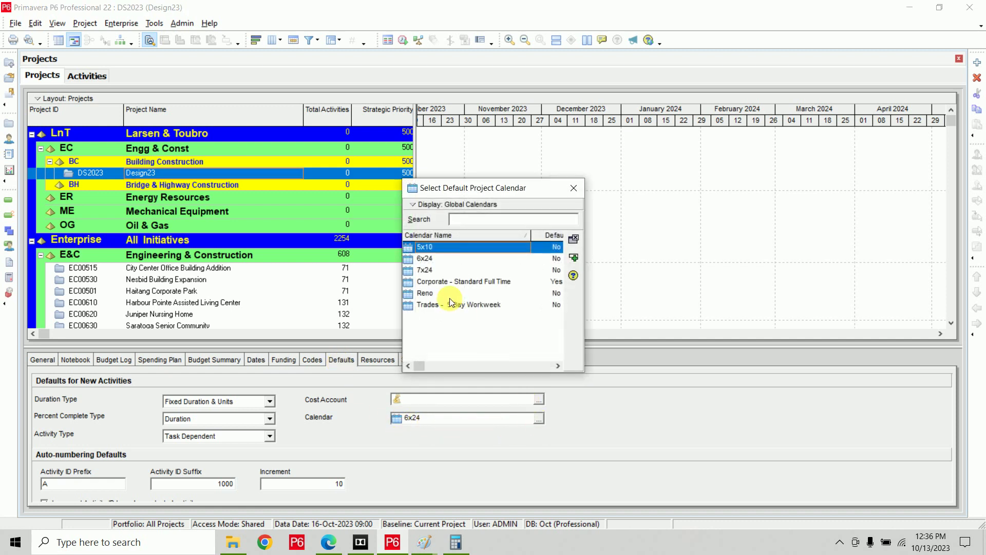
{"action": "left_click", "coordinate": [433, 294]}
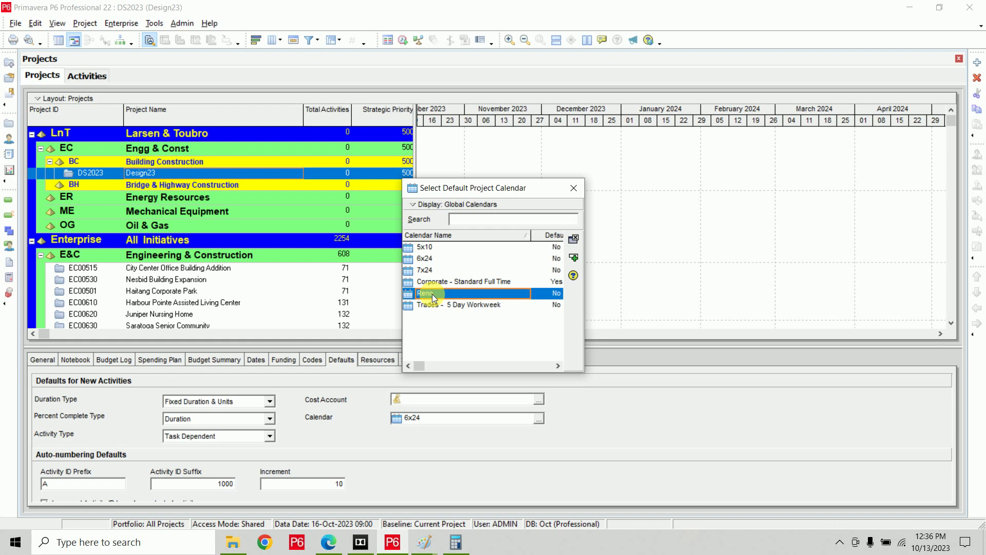
{"action": "left_click", "coordinate": [574, 258]}
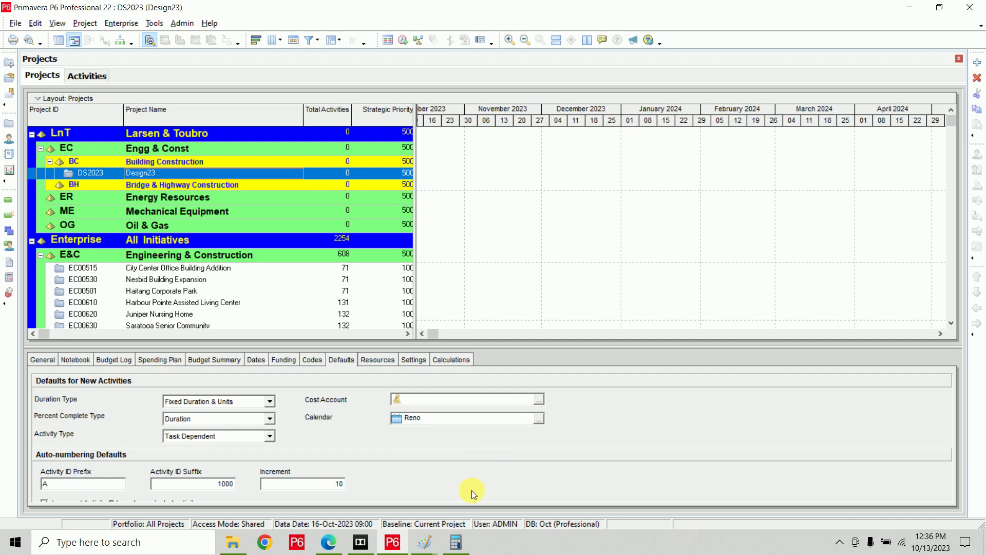
{"action": "left_click", "coordinate": [423, 544]}
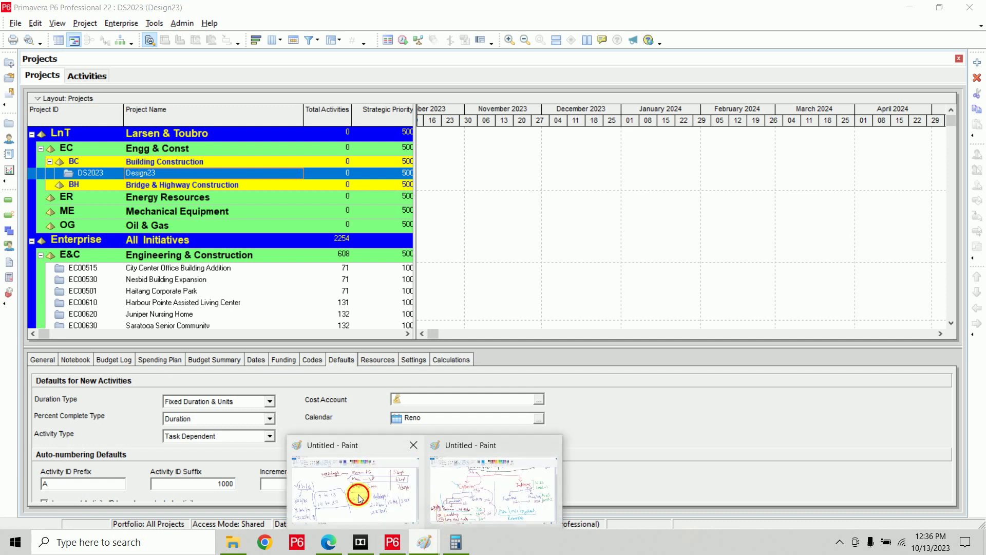
Review the Paint notes on the Mon–Sat week, 9–13/14–20 hours and holidays, then go to Edge.
{"action": "left_click", "coordinate": [359, 491]}
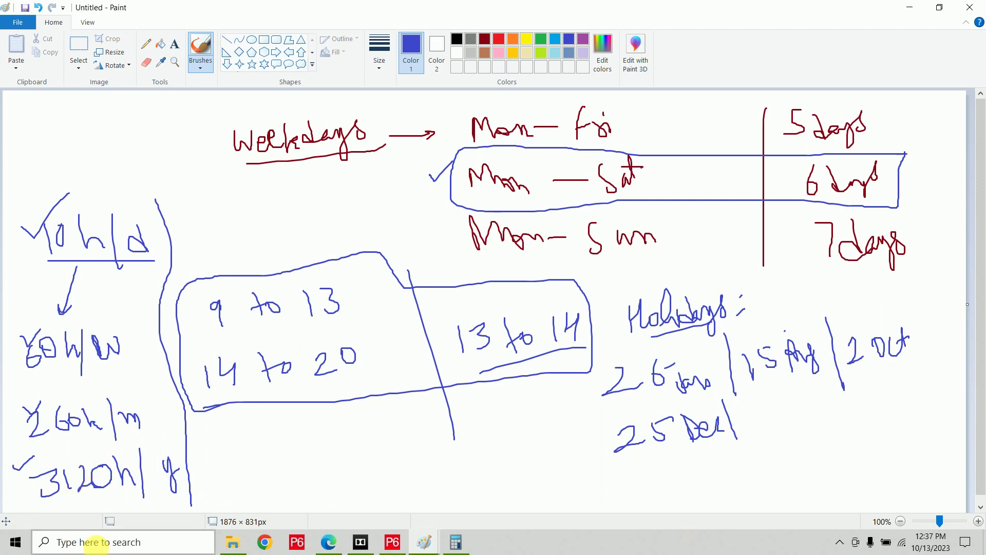
{"action": "left_click", "coordinate": [329, 543]}
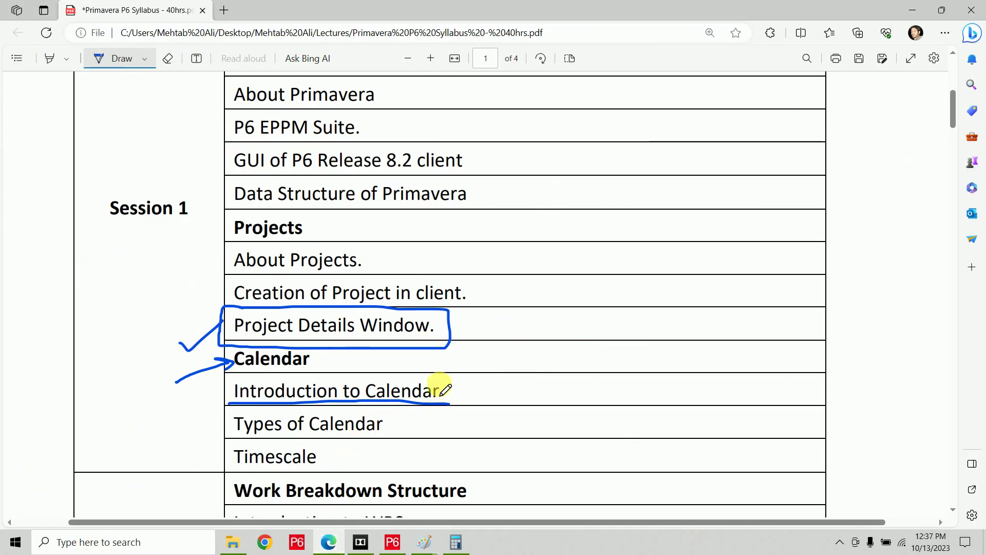
Ink-mark the Calendar topics and tick Timescale on the Edge syllabus, then return to P6.
{"action": "mouse_move", "coordinate": [429, 375]}
{"action": "left_mouse_down"}
{"action": "mouse_move", "coordinate": [447, 374]}
{"action": "mouse_move", "coordinate": [447, 423]}
{"action": "mouse_move", "coordinate": [221, 427]}
{"action": "mouse_move", "coordinate": [245, 379]}
{"action": "mouse_move", "coordinate": [439, 374]}
{"action": "left_mouse_up"}
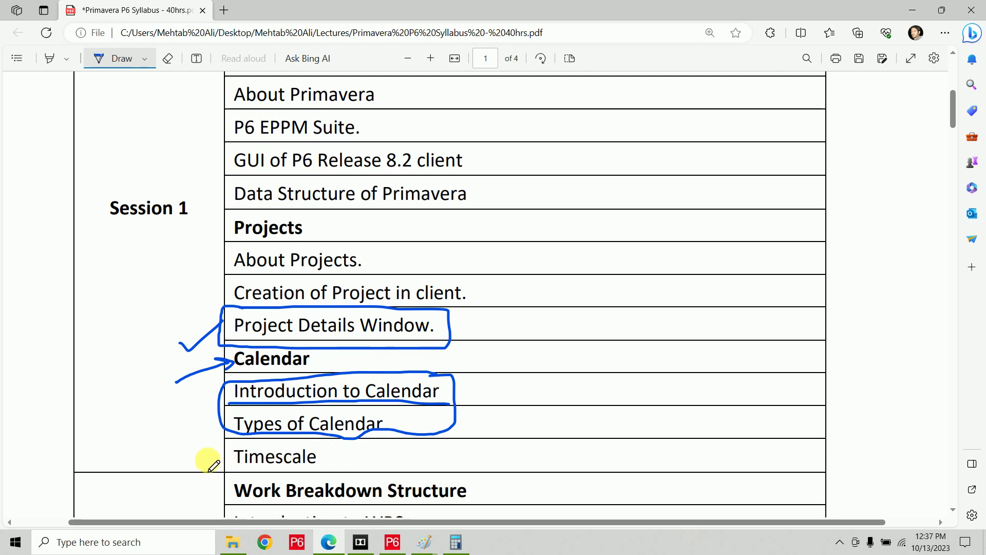
{"action": "mouse_move", "coordinate": [208, 460]}
{"action": "left_mouse_down"}
{"action": "mouse_move", "coordinate": [211, 468]}
{"action": "mouse_move", "coordinate": [226, 450]}
{"action": "mouse_move", "coordinate": [337, 467]}
{"action": "left_mouse_up"}
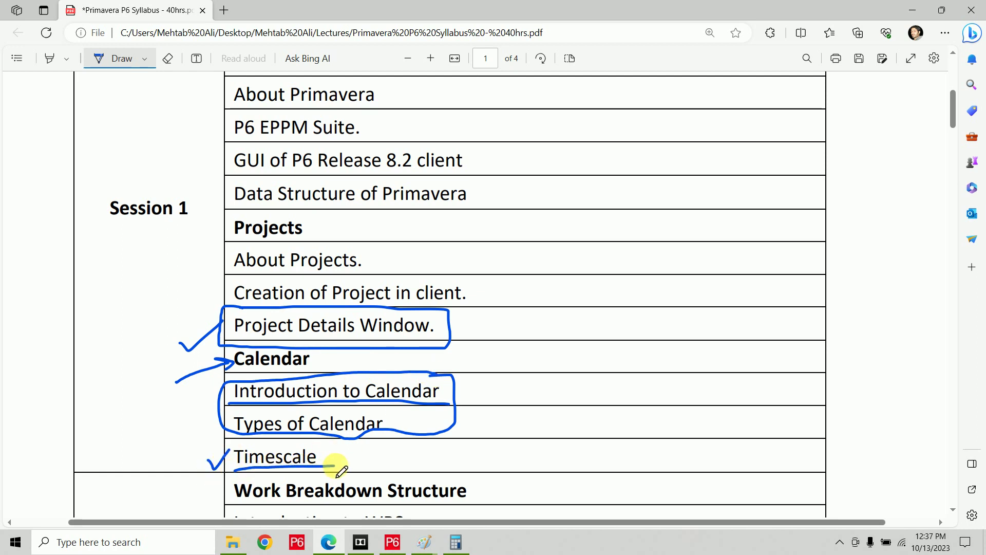
{"action": "left_click", "coordinate": [393, 542]}
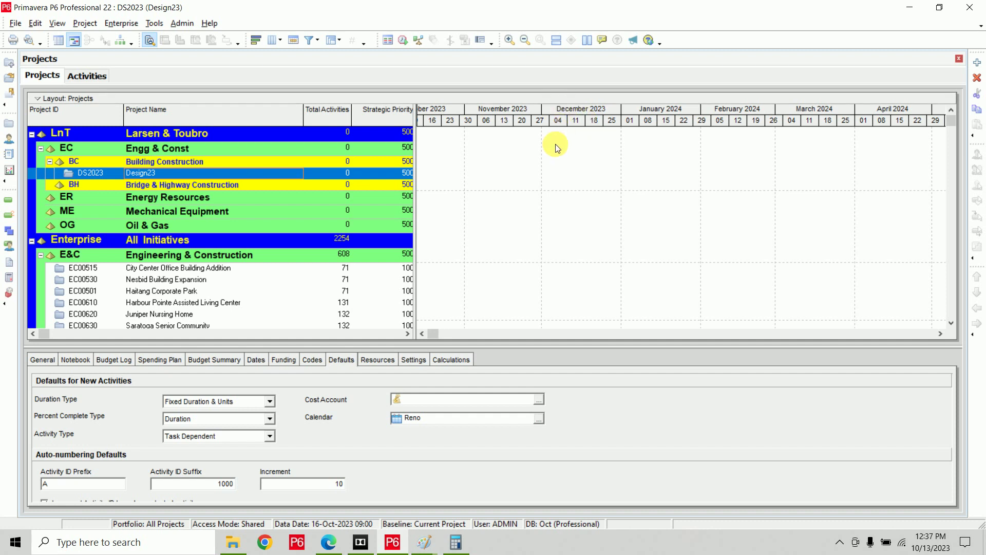
Show the DS2023 Design23 Activities window in the Classic Schedule Layout via Project > Activities.
{"action": "left_click", "coordinate": [86, 76]}
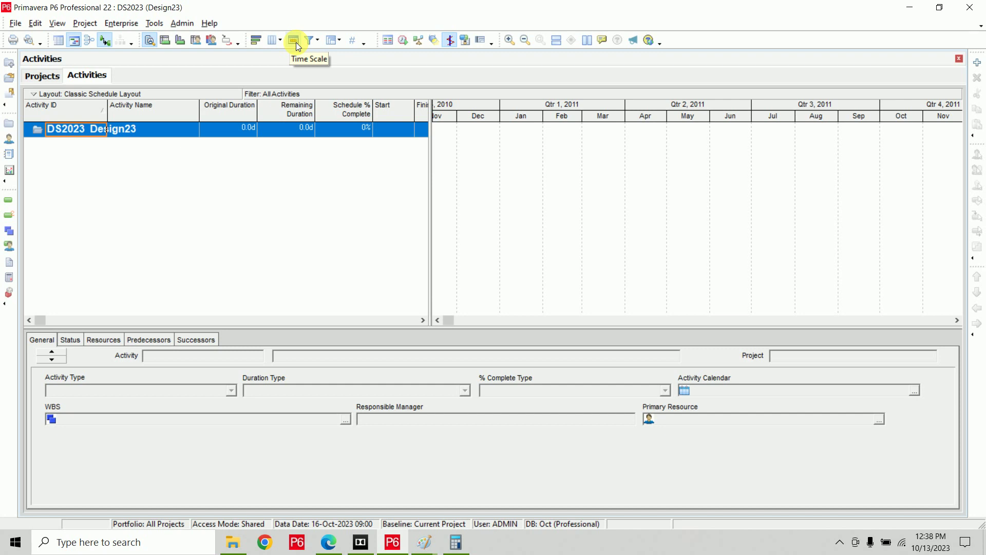
{"action": "left_click", "coordinate": [61, 25]}
{"action": "mouse_move", "coordinate": [108, 57]}
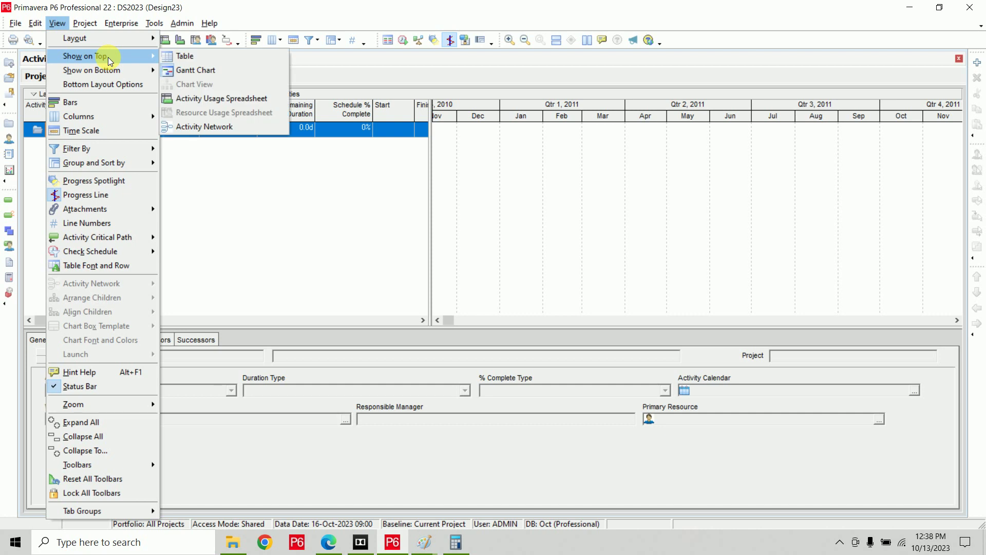
{"action": "mouse_move", "coordinate": [84, 20]}
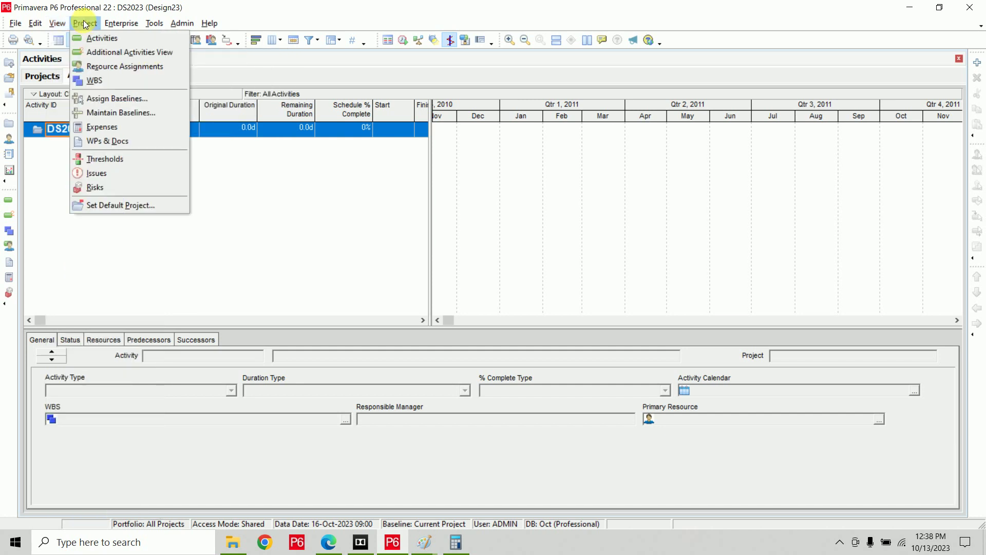
{"action": "left_click", "coordinate": [34, 24]}
{"action": "left_click", "coordinate": [92, 35]}
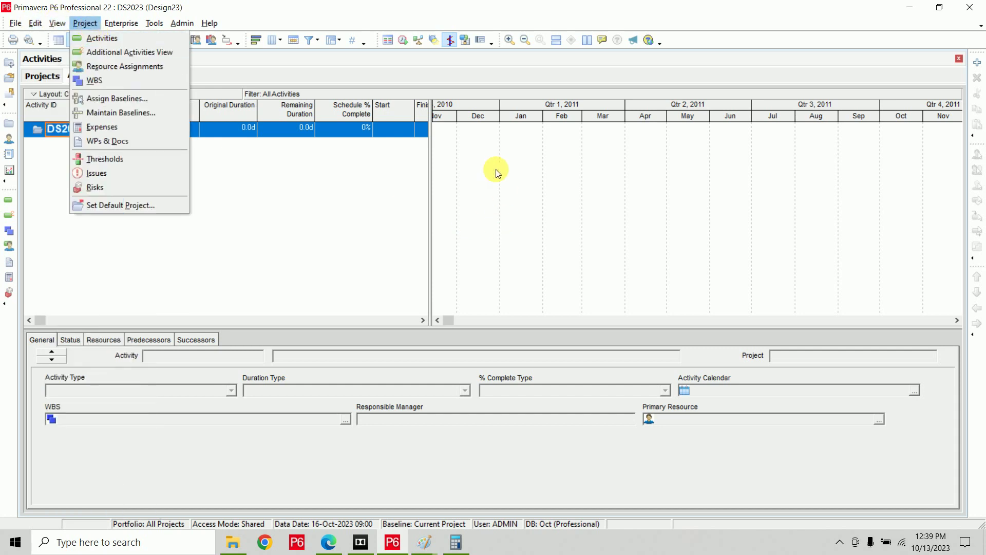
Try the Gantt timescale at the Month/Week and then the Week/Day 1 date intervals.
{"action": "right_click", "coordinate": [523, 167]}
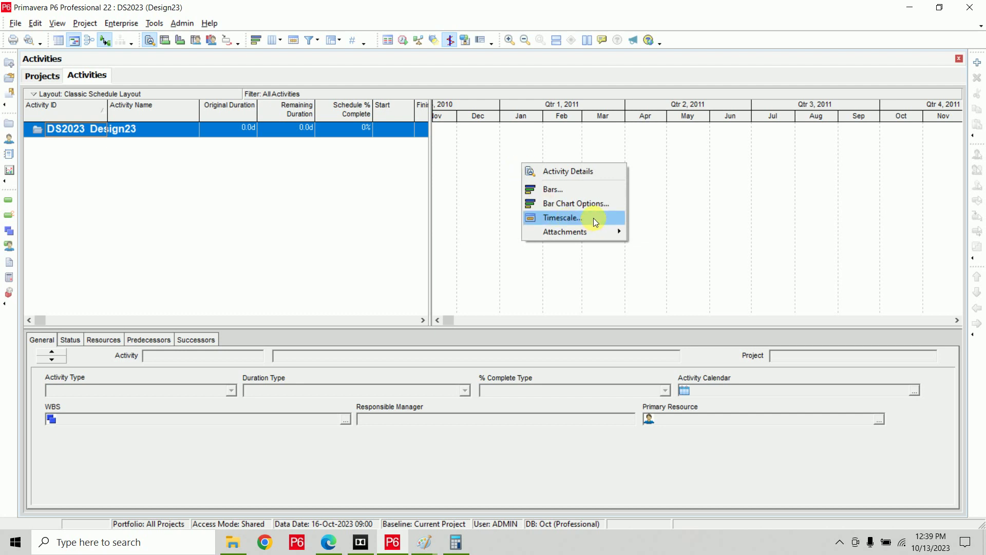
{"action": "left_click", "coordinate": [506, 167]}
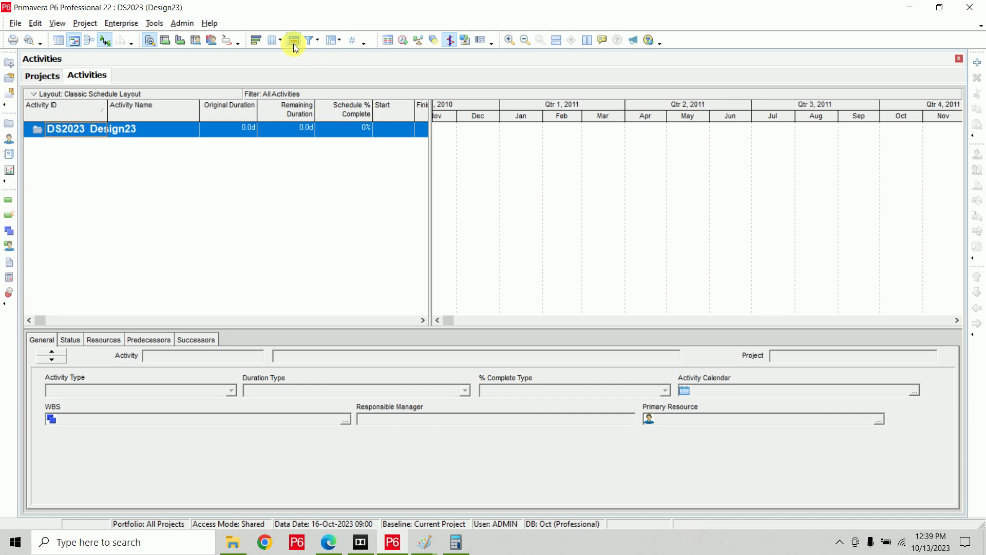
{"action": "left_click", "coordinate": [294, 41]}
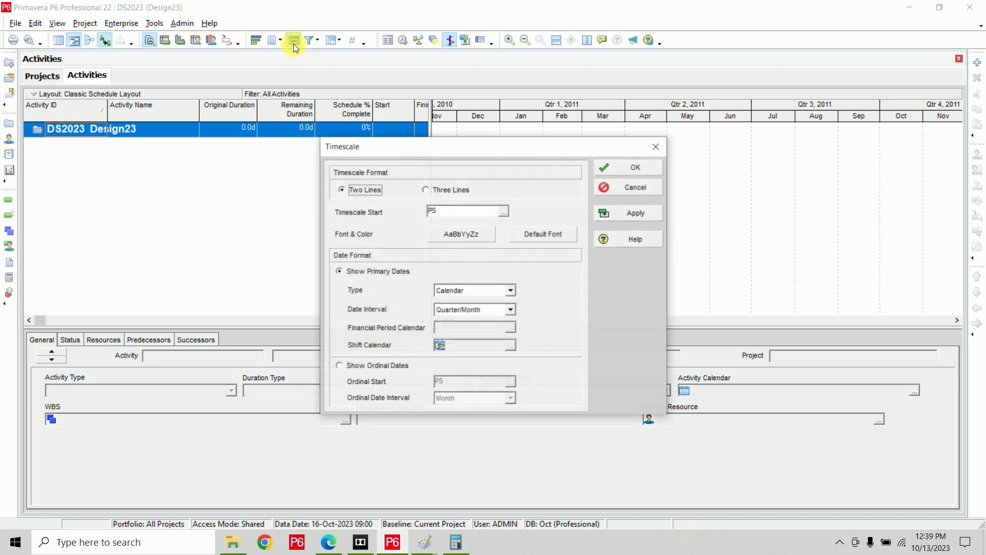
{"action": "left_click", "coordinate": [476, 309]}
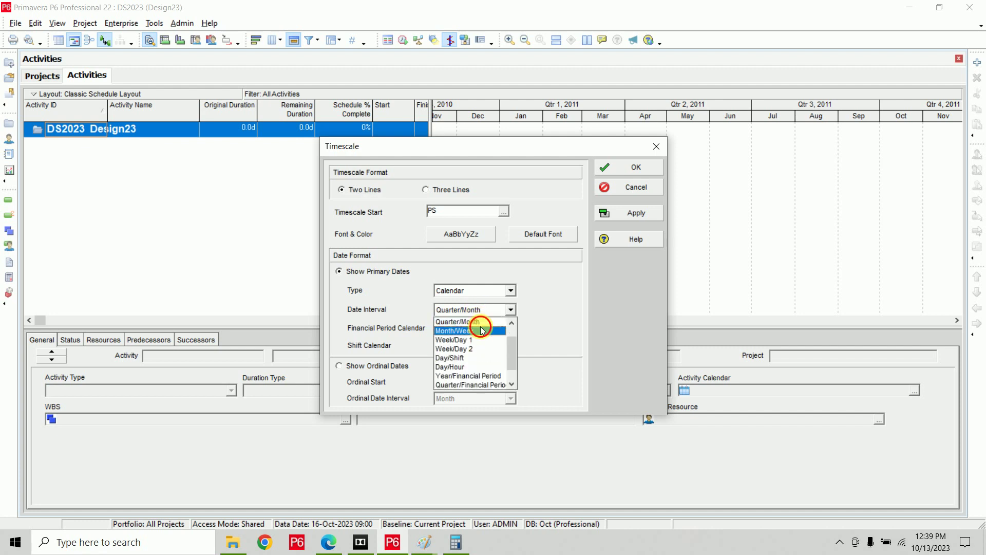
{"action": "left_click", "coordinate": [481, 329]}
{"action": "left_click", "coordinate": [636, 213]}
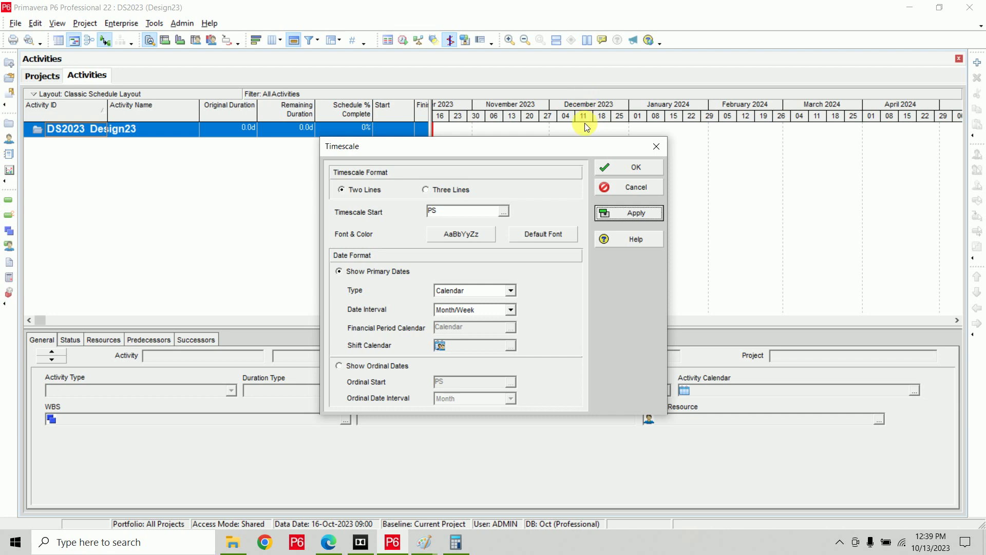
{"action": "left_click", "coordinate": [488, 312]}
{"action": "left_click", "coordinate": [488, 325]}
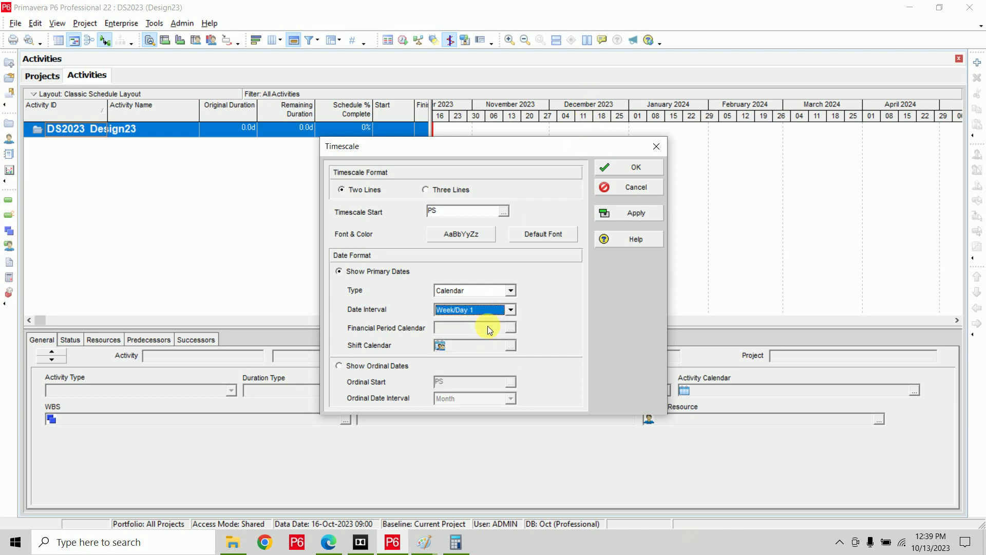
{"action": "left_click", "coordinate": [618, 214]}
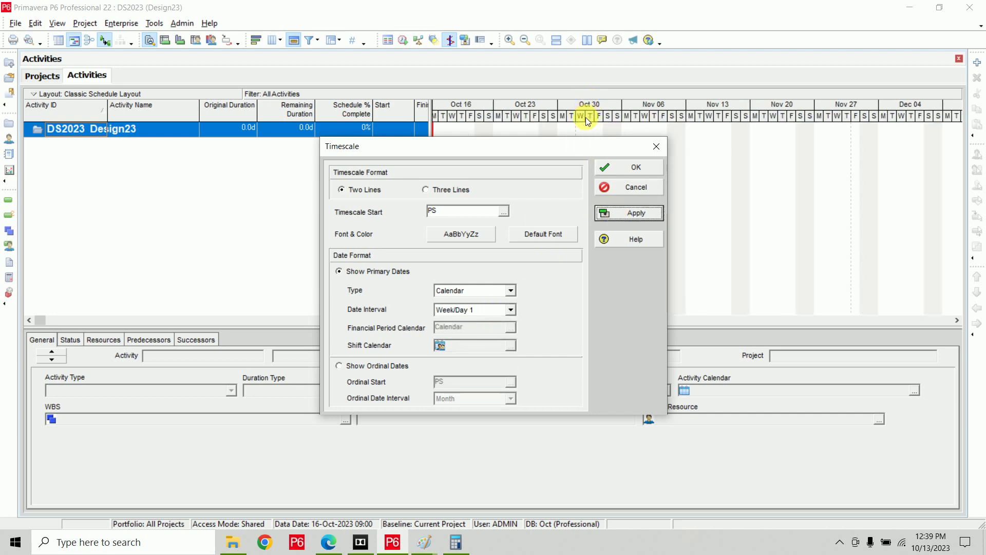
Set the Gantt timescale date interval to Year/Month and confirm it.
{"action": "left_click", "coordinate": [487, 311]}
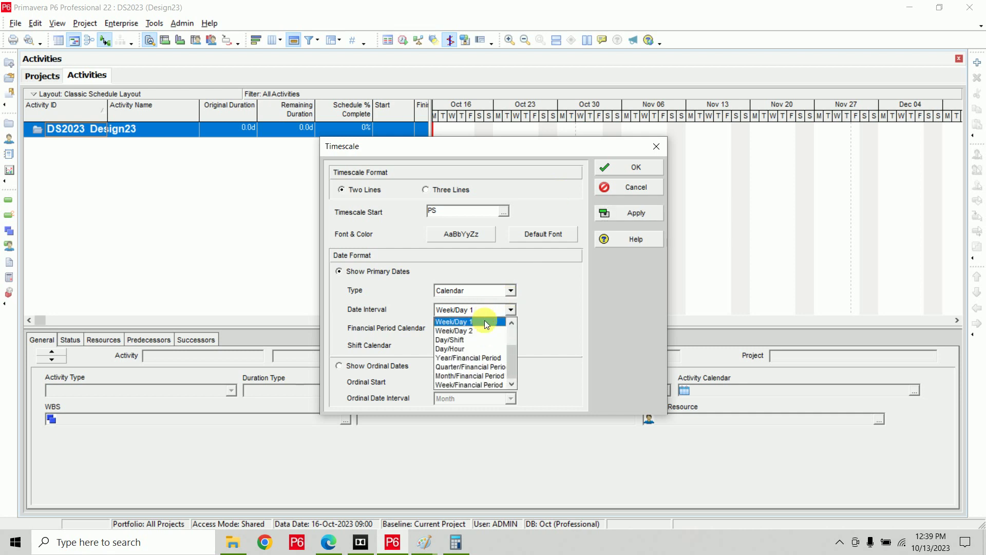
{"action": "scroll", "coordinate": [480, 328], "scroll_direction": "up", "scroll_amount": 1}
{"action": "left_click", "coordinate": [480, 324]}
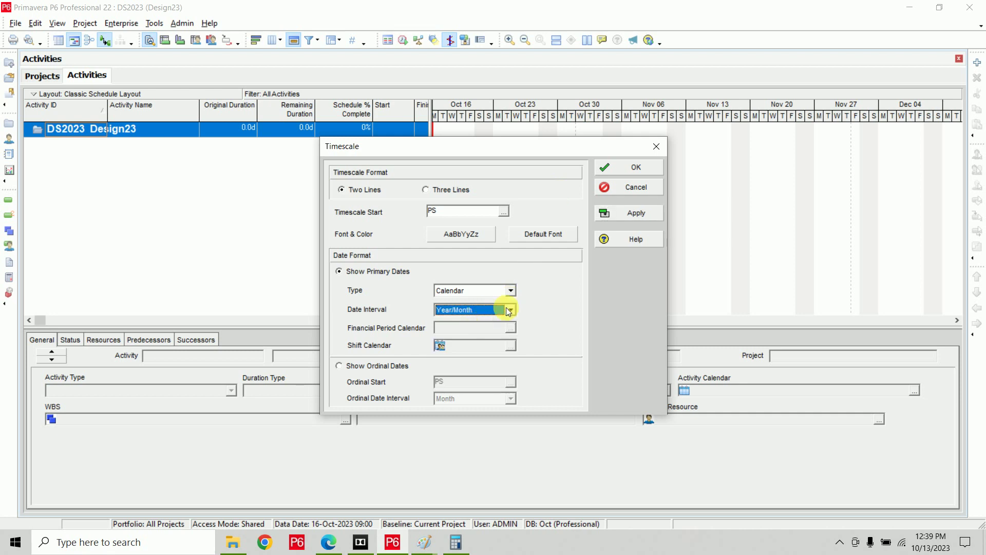
{"action": "left_click", "coordinate": [646, 220]}
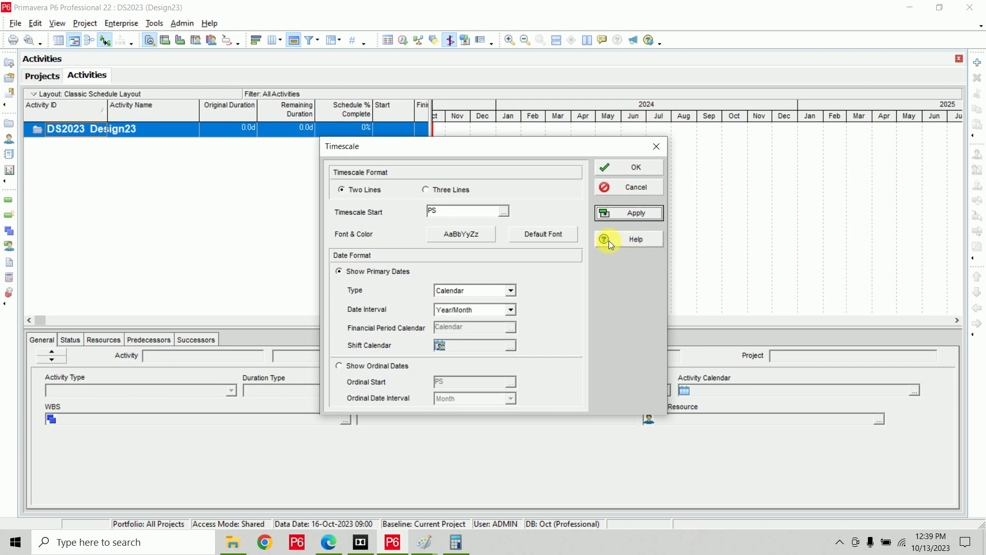
{"action": "left_click", "coordinate": [627, 168]}
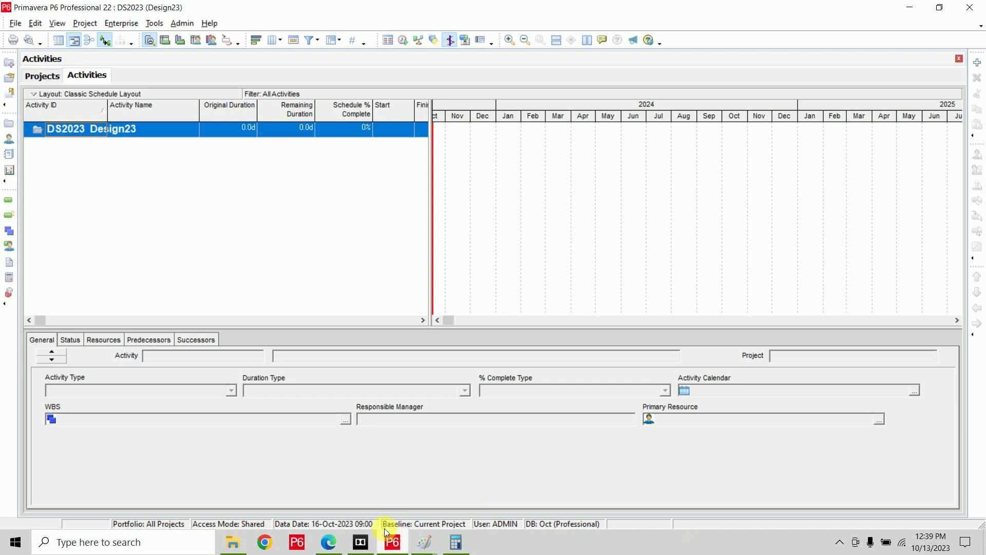
Underline Session 1 on the Edge syllabus PDF and scroll through its topics.
{"action": "left_click", "coordinate": [329, 541]}
{"action": "left_click_drag", "start_coordinate": [98, 223], "coordinate": [202, 222]}
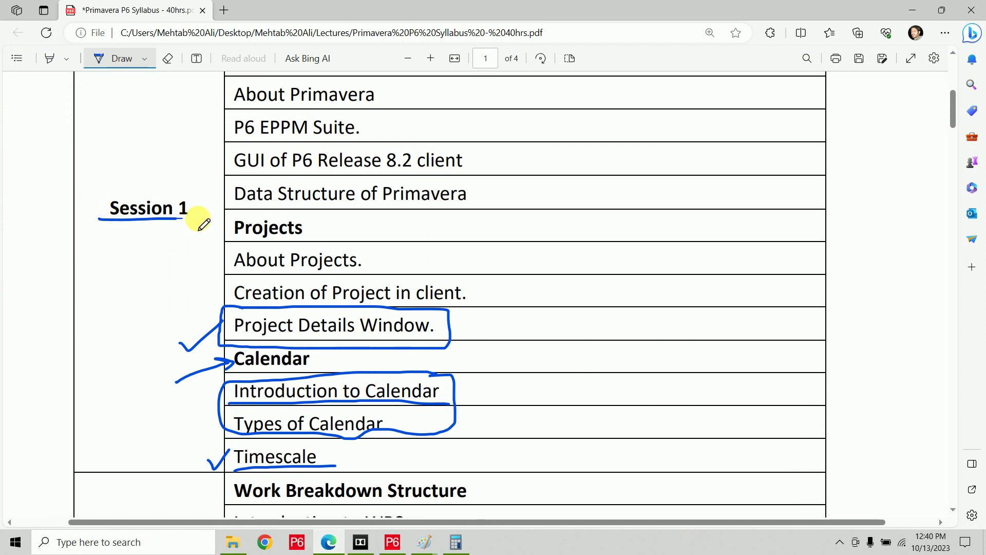
{"action": "scroll", "coordinate": [663, 343], "scroll_direction": "up", "scroll_amount": 1}
{"action": "scroll", "coordinate": [662, 344], "scroll_direction": "up", "scroll_amount": 5}
{"action": "scroll", "coordinate": [661, 341], "scroll_direction": "down", "scroll_amount": 5}
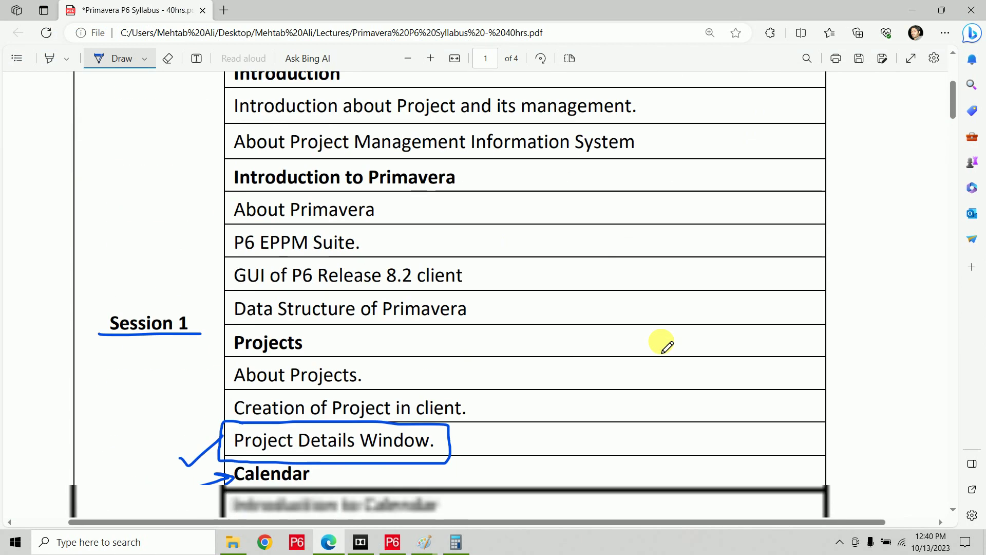